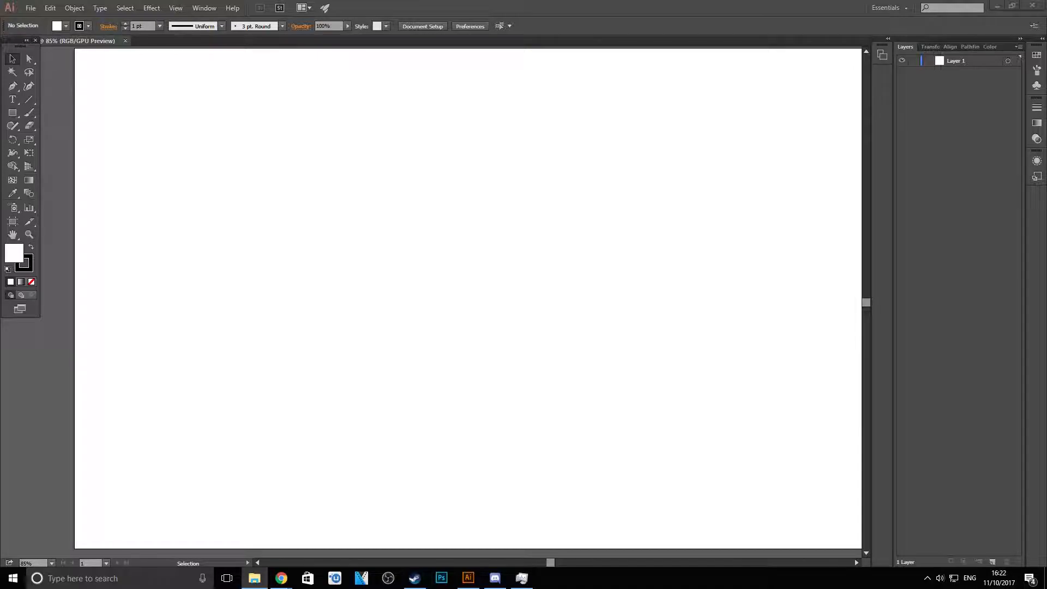
- Place facebook-2.png on the artboard, scale it proportionally to about 408 × 785 px and position it near the middle
drag(16, 210, 371, 308)
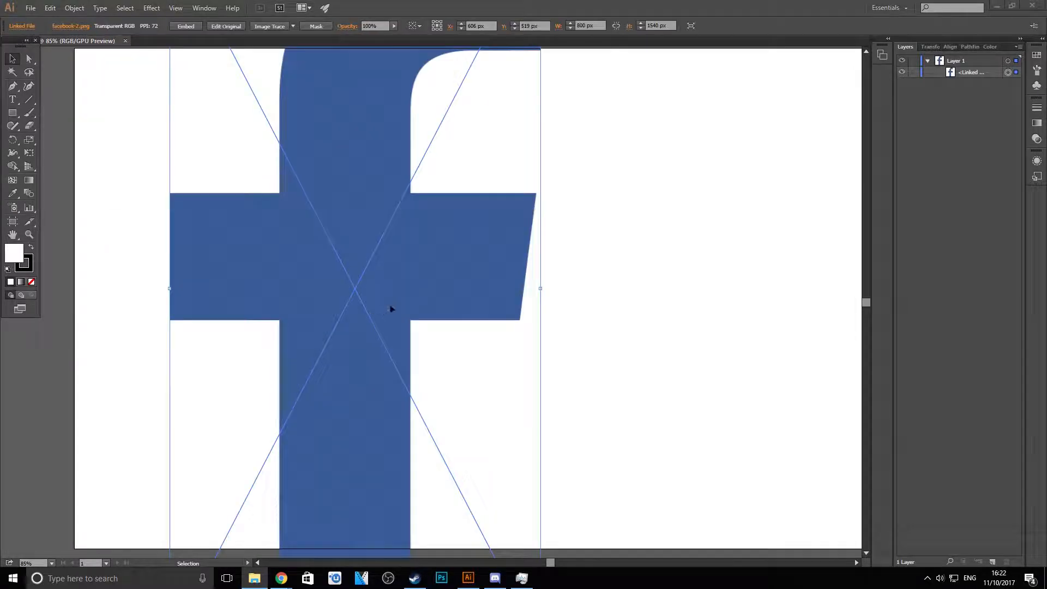
drag(340, 385, 431, 256)
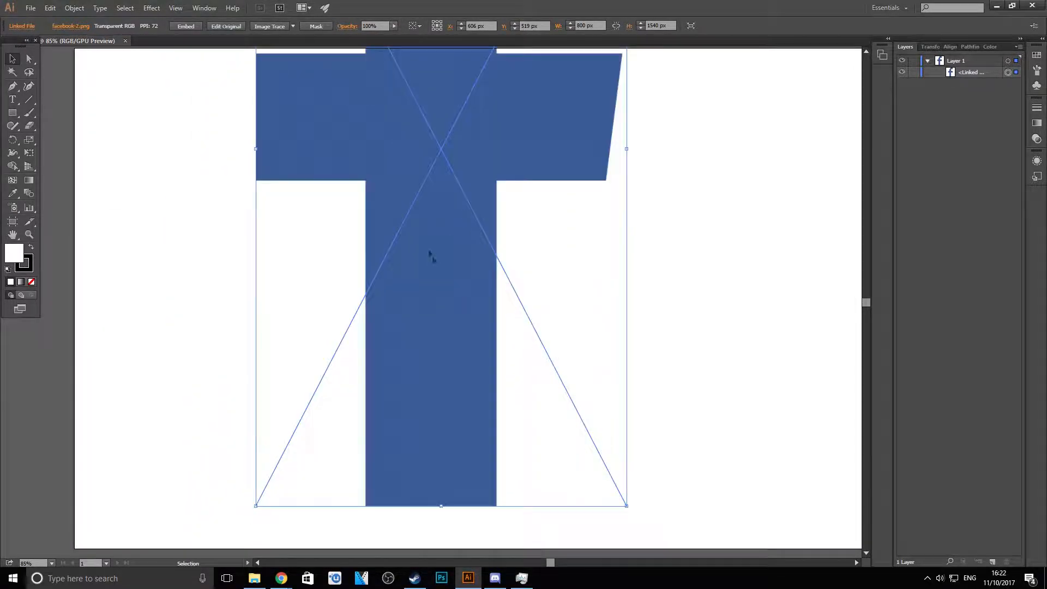
drag(626, 506, 446, 222)
drag(381, 117, 470, 423)
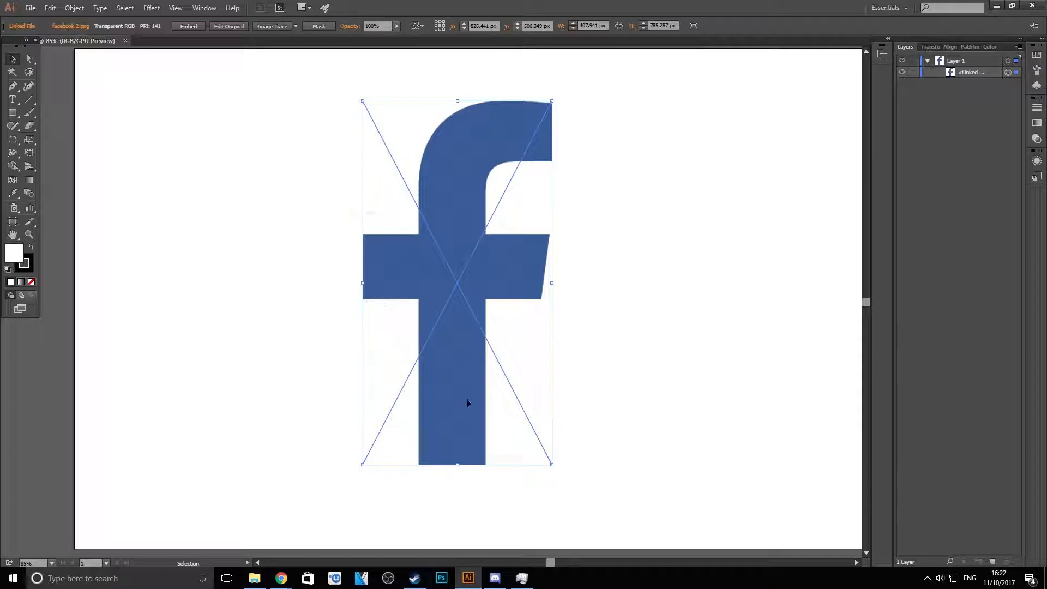
click(579, 190)
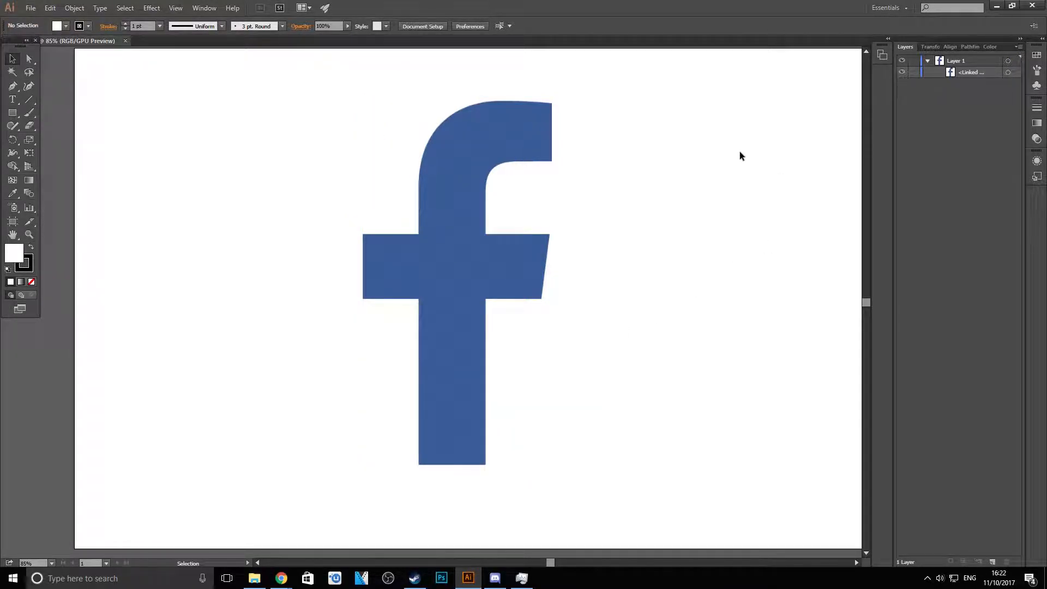
- Reposition the f logo slightly, centring it at about X 851 px, Y 504 px on the artboard
drag(486, 248, 390, 235)
drag(439, 286, 495, 295)
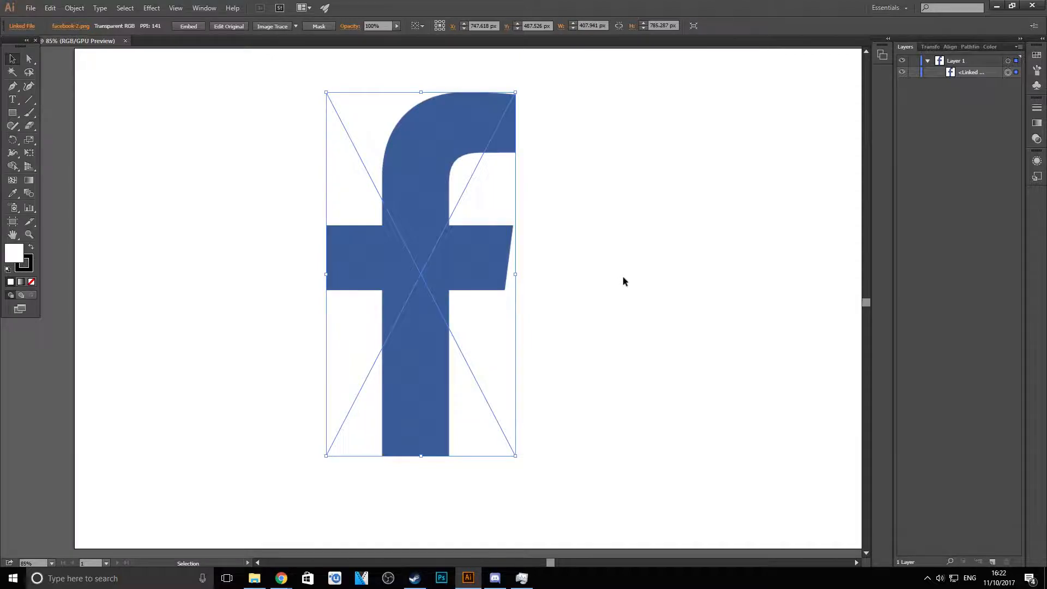
drag(486, 250, 534, 257)
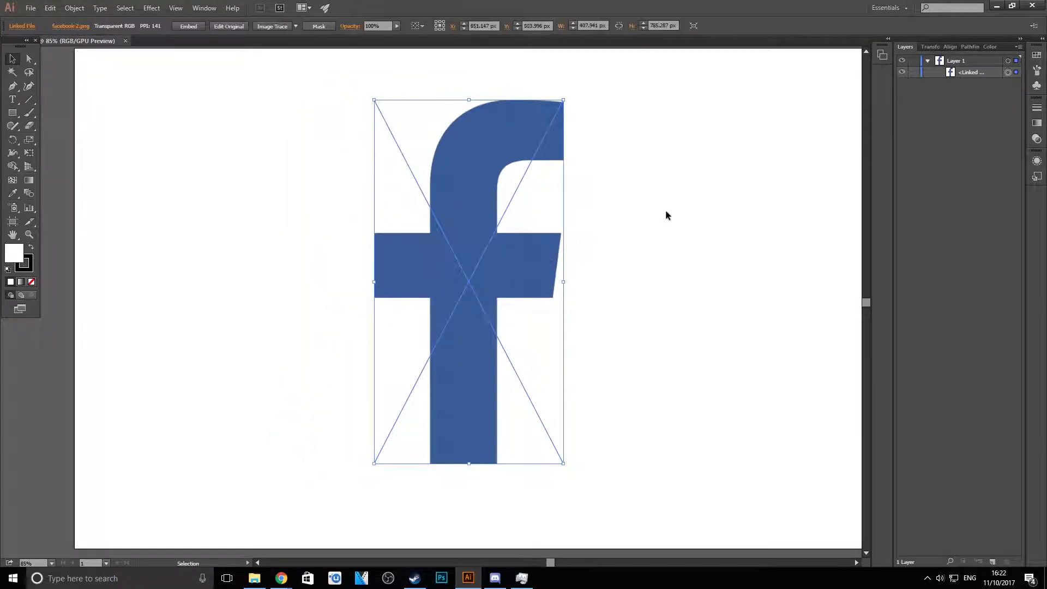
click(669, 214)
click(487, 157)
click(768, 109)
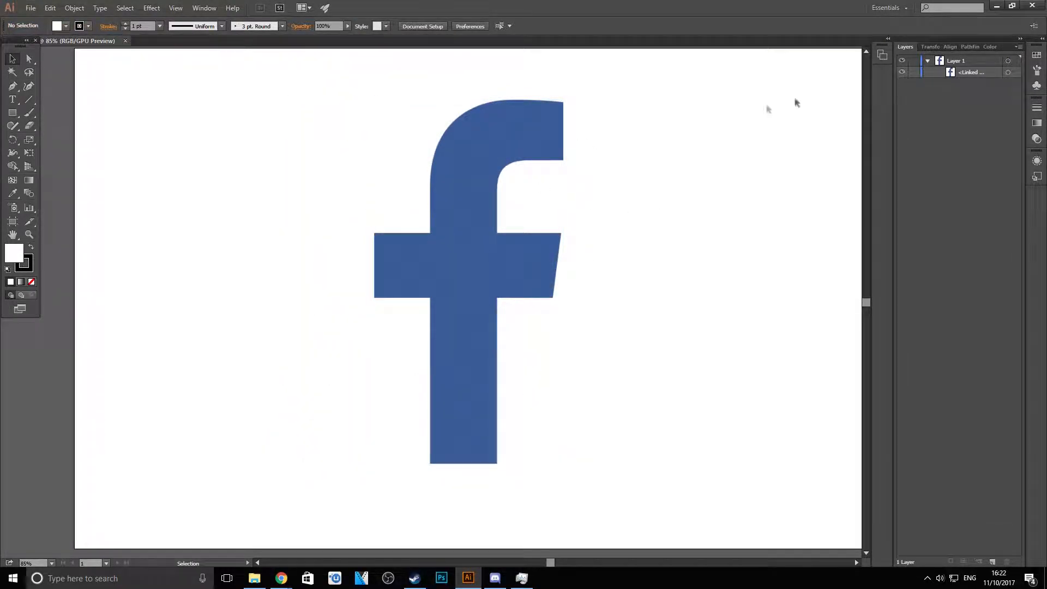
- Duplicate the f logo about 300 px to the right and arrange the copy beneath the original in the layer stack
click(467, 300)
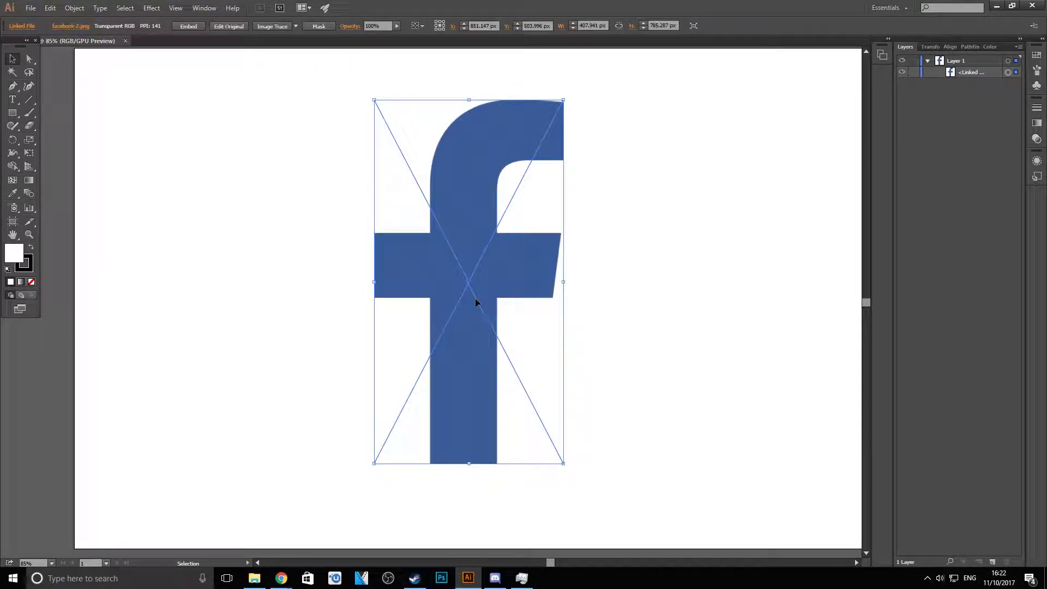
key(a)
key(v)
drag(477, 289, 618, 295)
drag(987, 74, 987, 87)
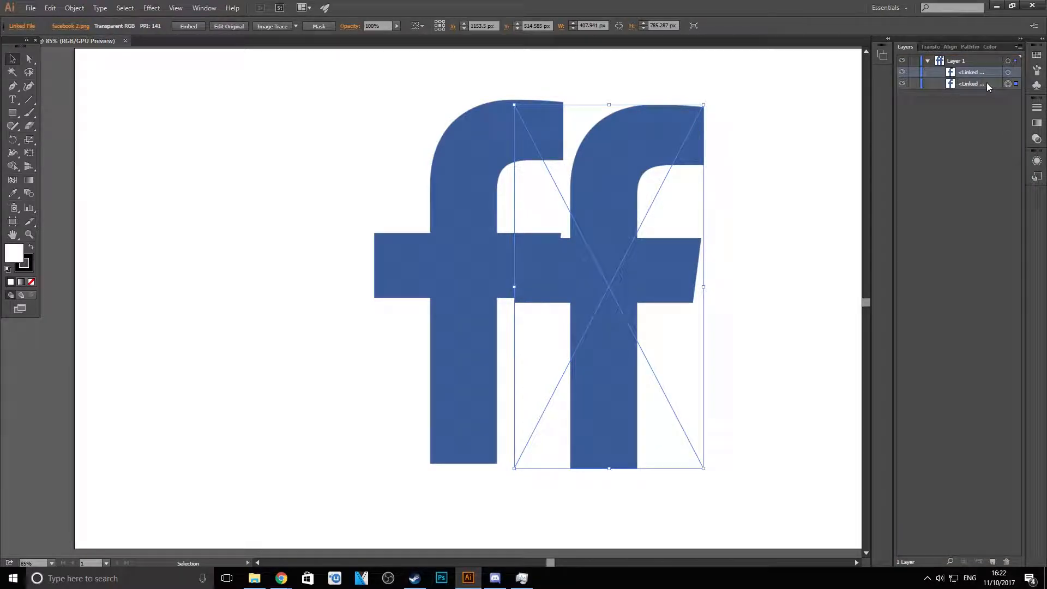
- Move the logo copy over the original so they overlap with an offset, at about X 940 px, Y 518 px
drag(676, 285, 568, 233)
key(Left)
key(Down)
key(Down)
key(Down)
key(Down)
drag(527, 337, 551, 307)
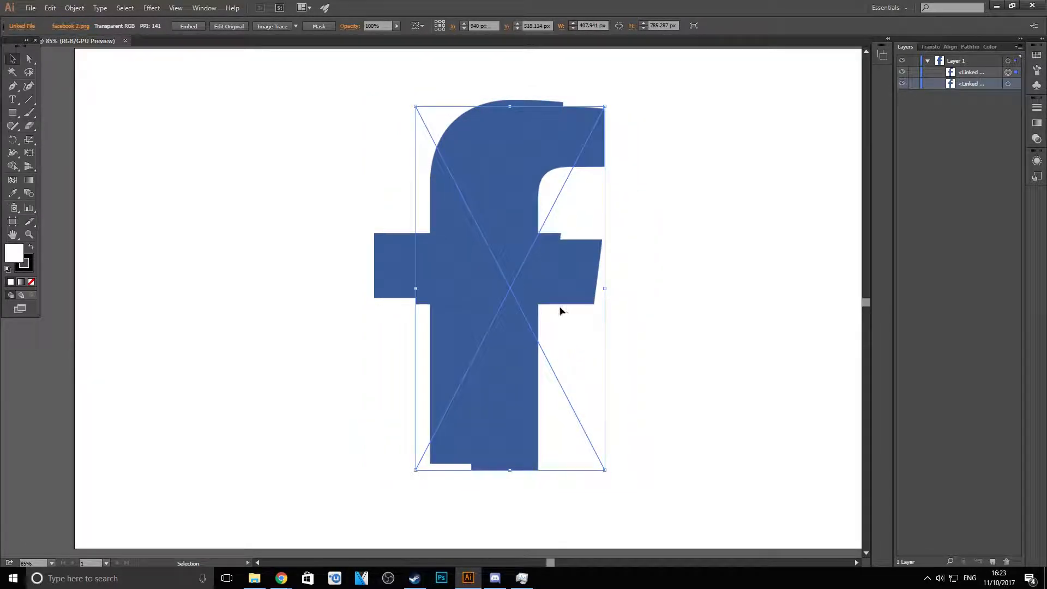
click(495, 577)
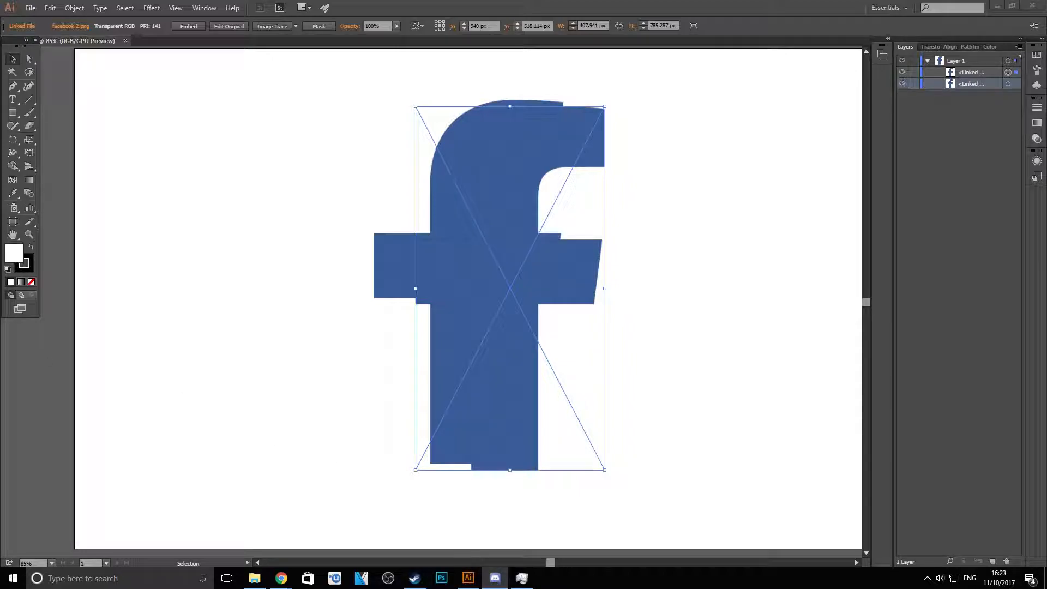
click(143, 256)
- Move the front logo copy onto the other one until their outlines nearly coincide
drag(509, 389, 495, 403)
drag(506, 366, 524, 355)
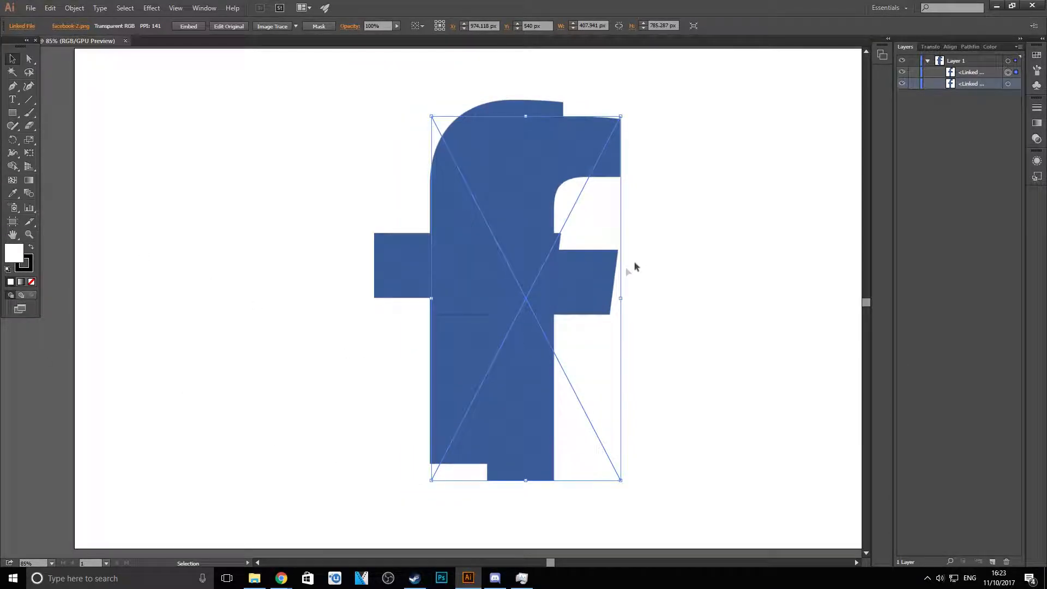
drag(591, 304, 525, 276)
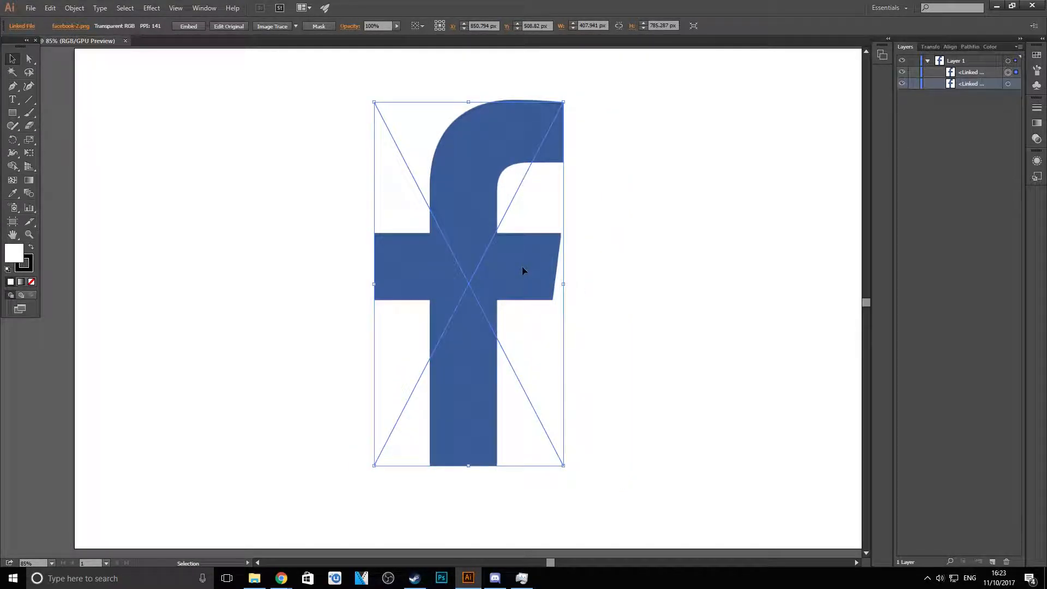
drag(515, 270, 502, 262)
key(Down)
key(Down)
key(Down)
key(Down)
key(Down)
key(Down)
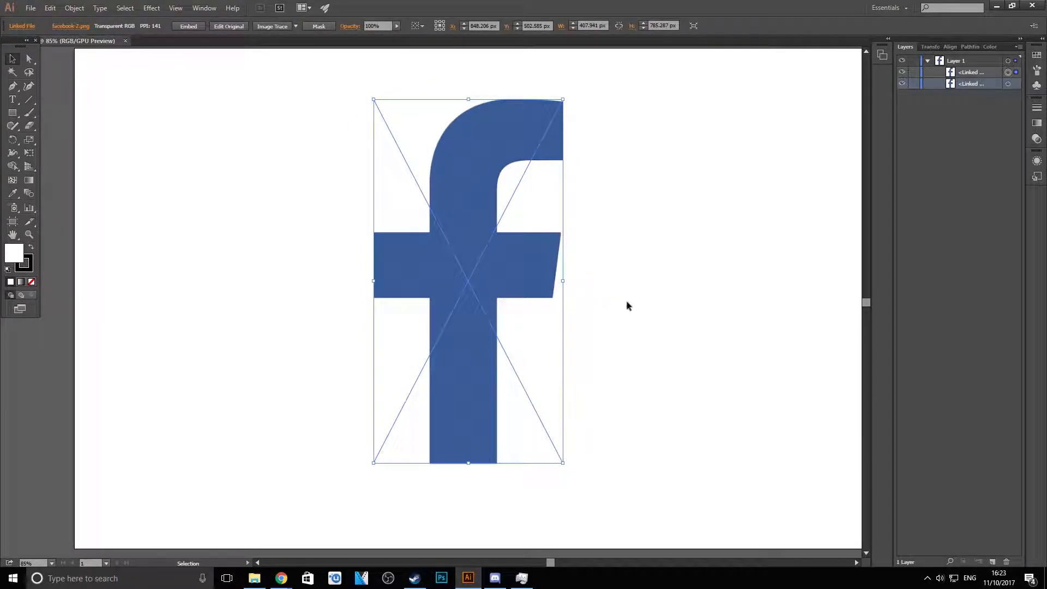
- Nudge the logo copy slightly down and right to align it with the logo behind, and deselect it
click(626, 306)
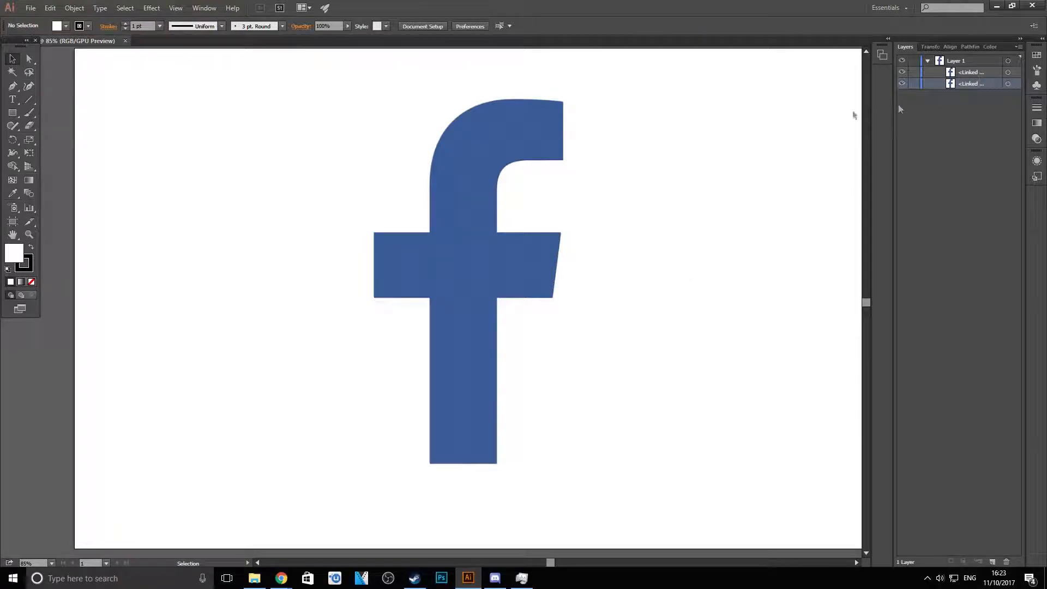
click(456, 211)
key(Down)
key(Right)
key(Down)
click(652, 249)
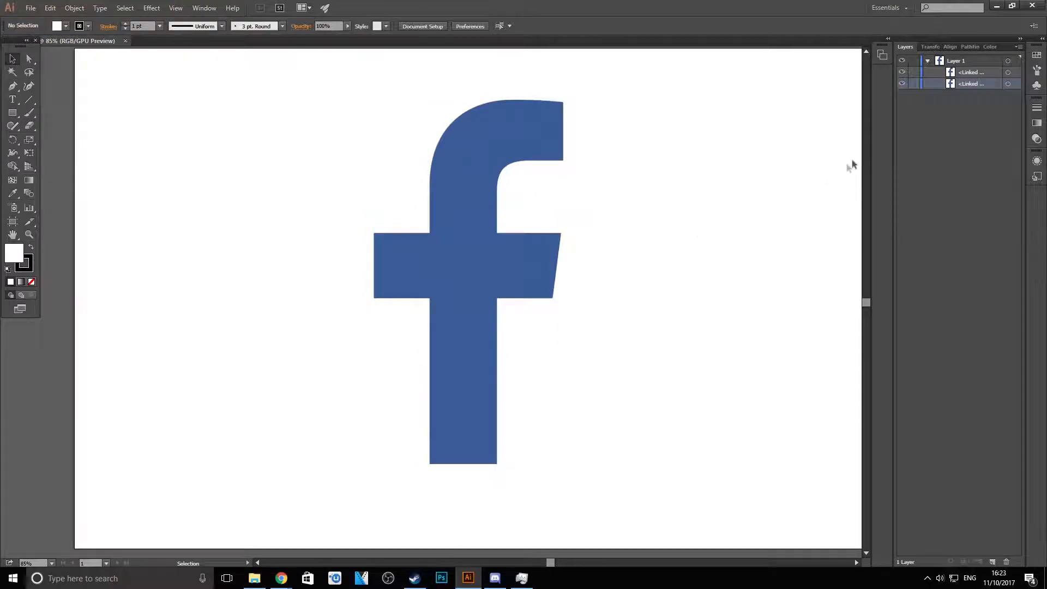
- Compare the two stacked logo copies and select the rear one
click(990, 73)
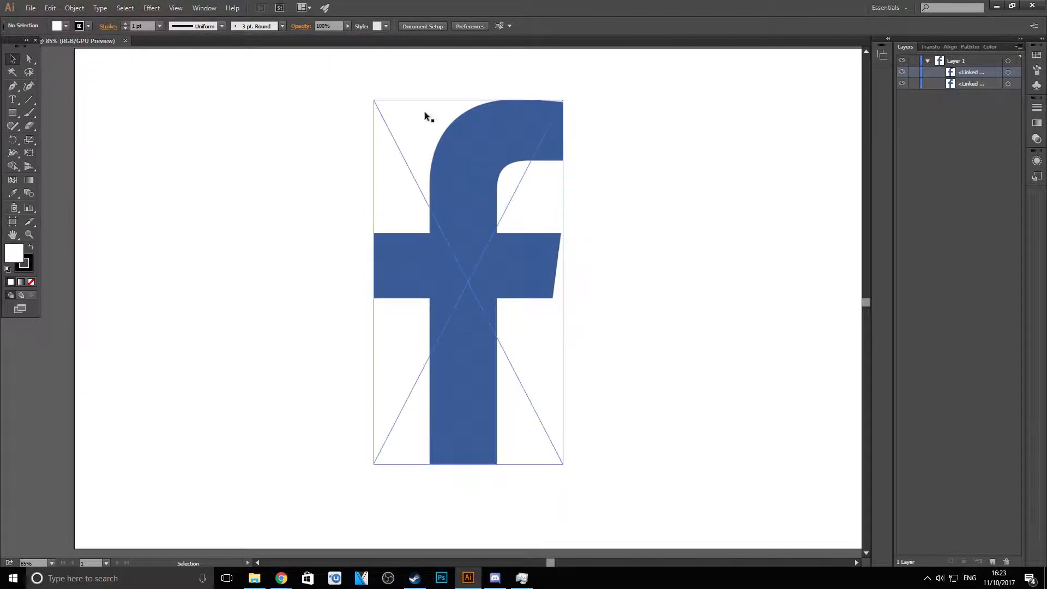
click(449, 269)
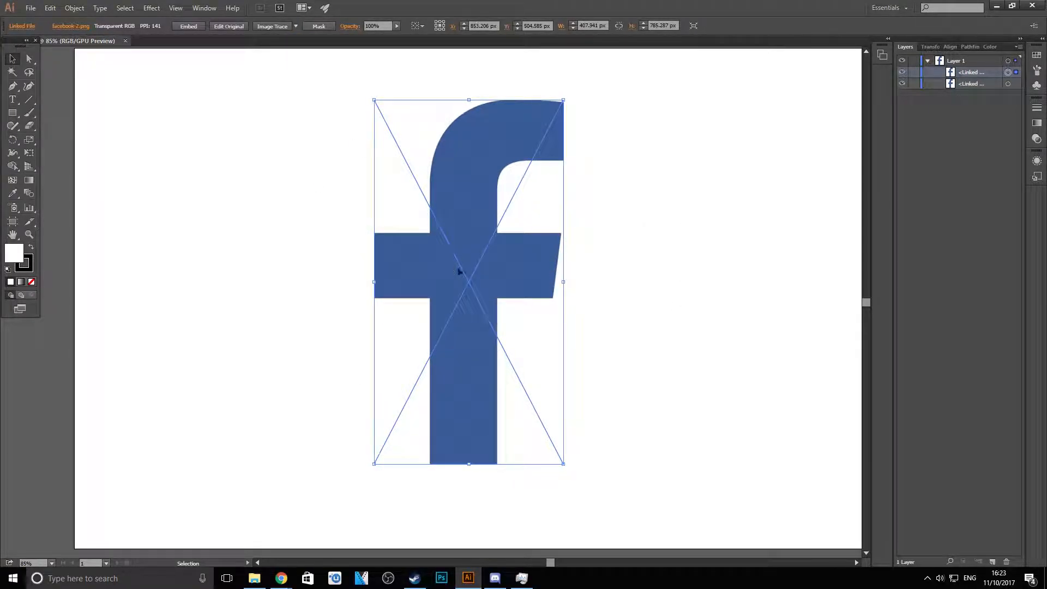
click(692, 193)
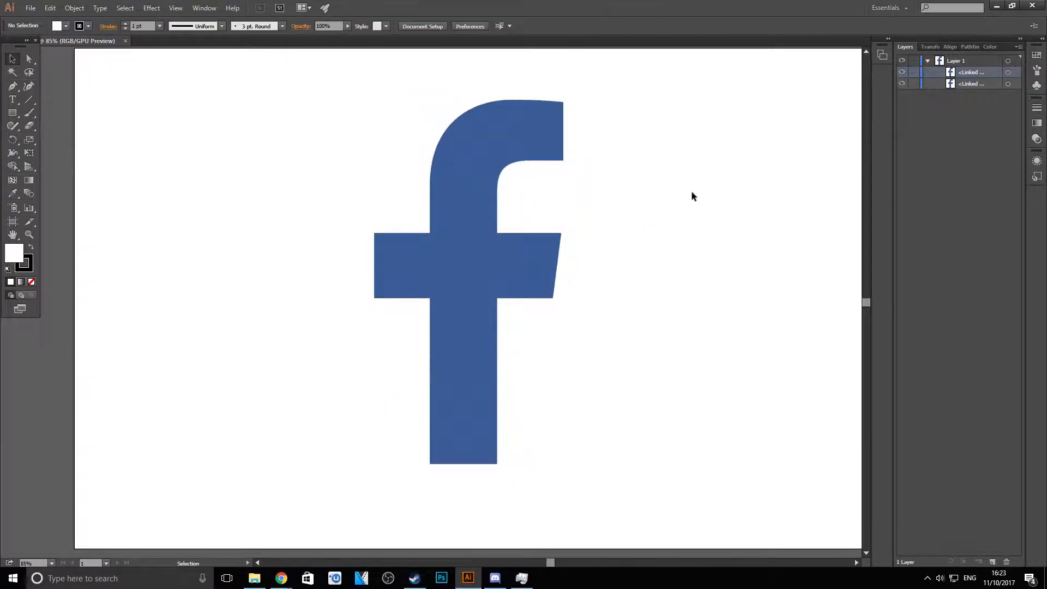
click(1009, 72)
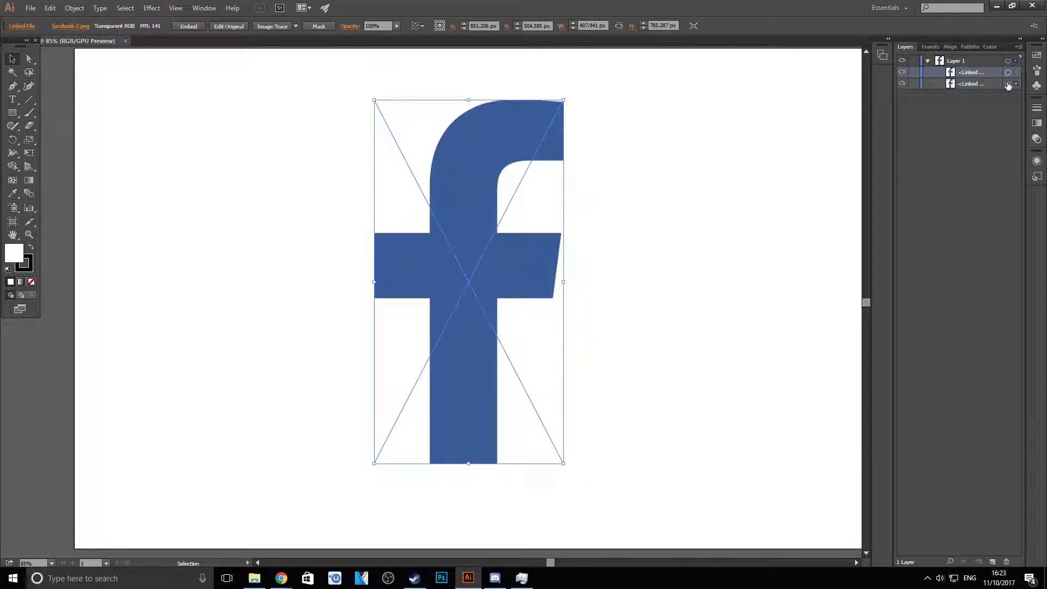
click(958, 85)
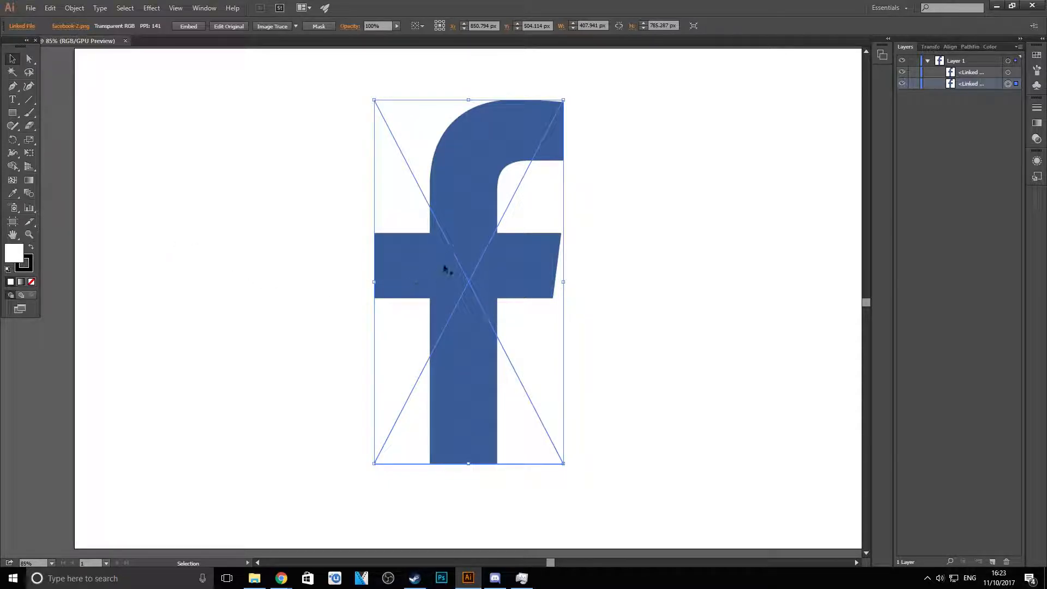
- Sample the logo's blue as the fill colour and darken it to 2F4B75
key(i)
click(472, 165)
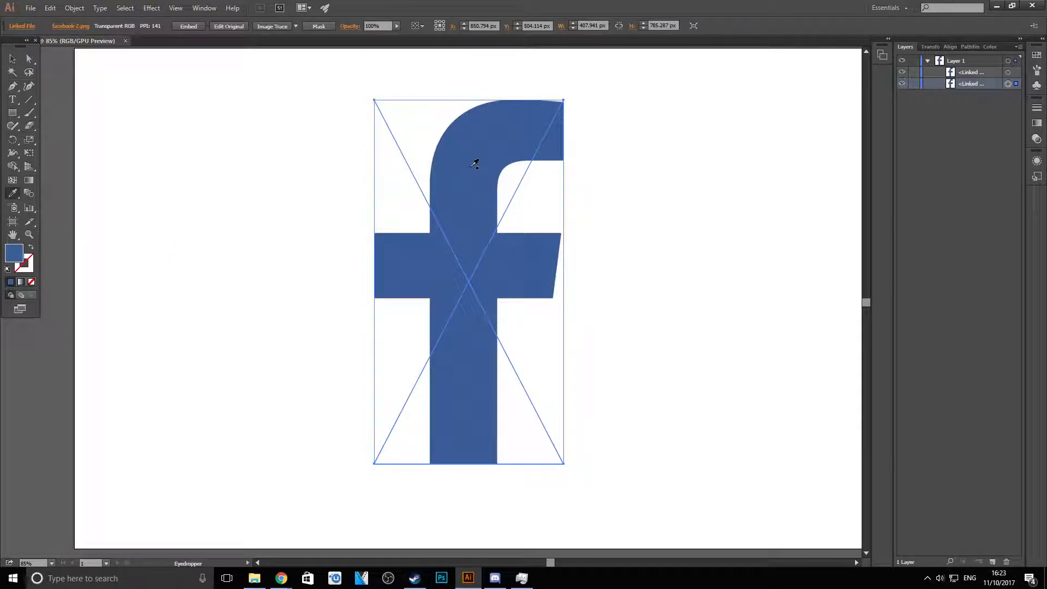
double_click(12, 252)
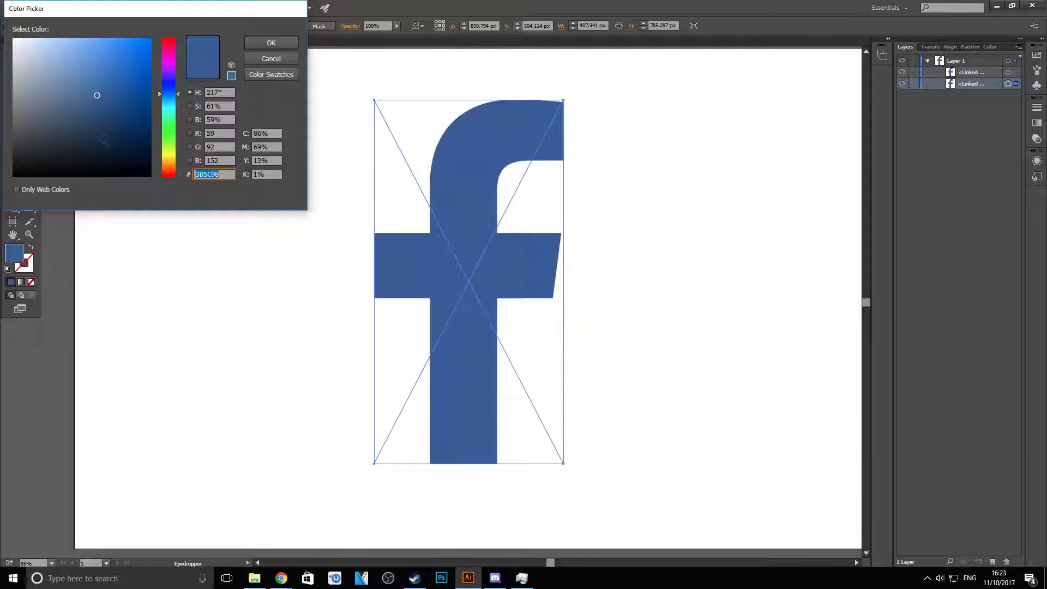
click(96, 99)
drag(96, 105, 96, 112)
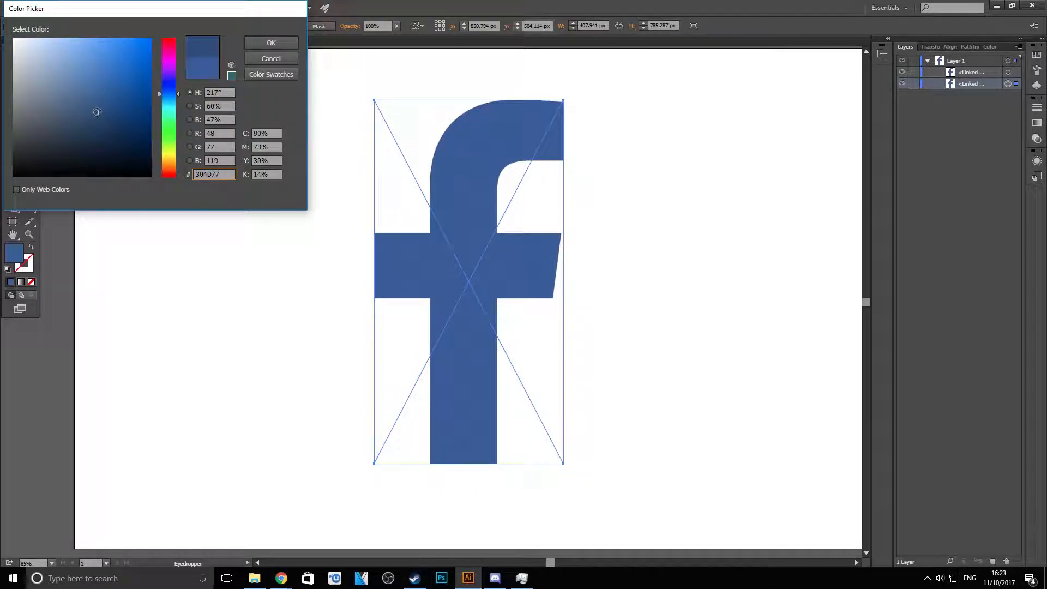
click(271, 42)
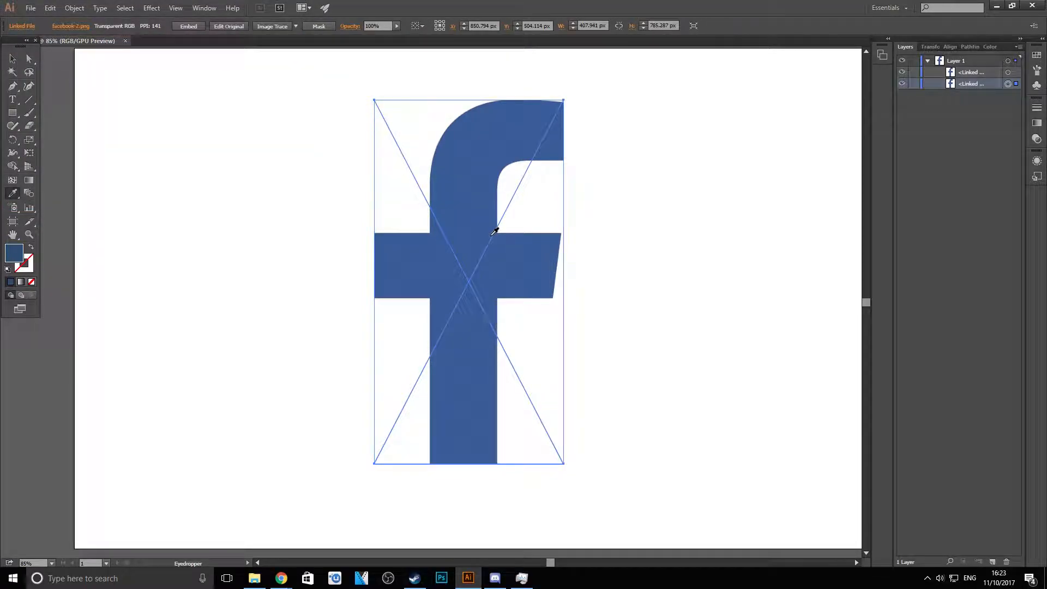
click(13, 58)
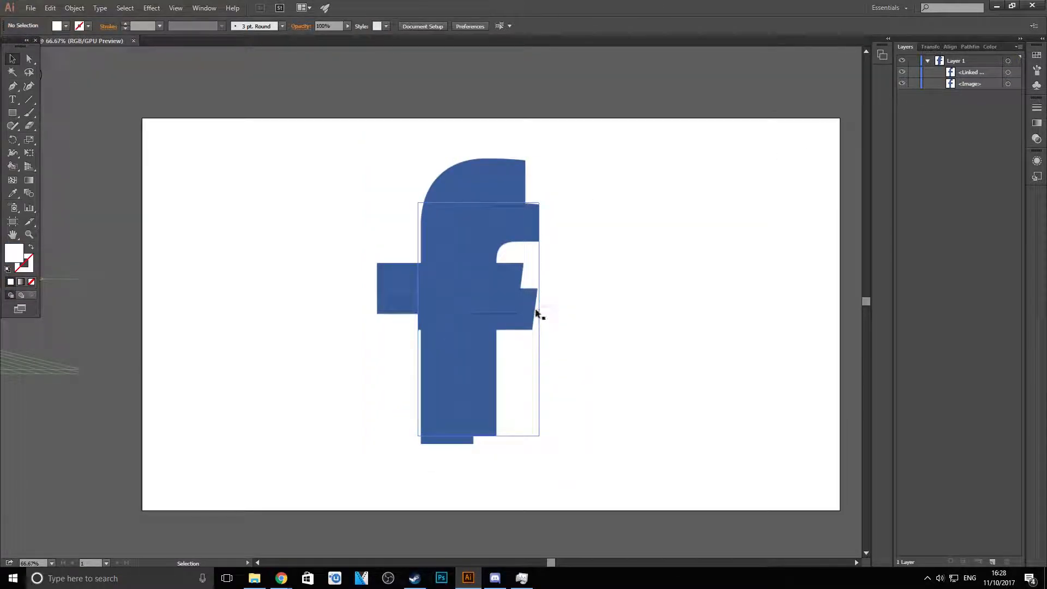
- Move the embedded rear logo image out to the right of the larger logo and deselect it
click(1009, 84)
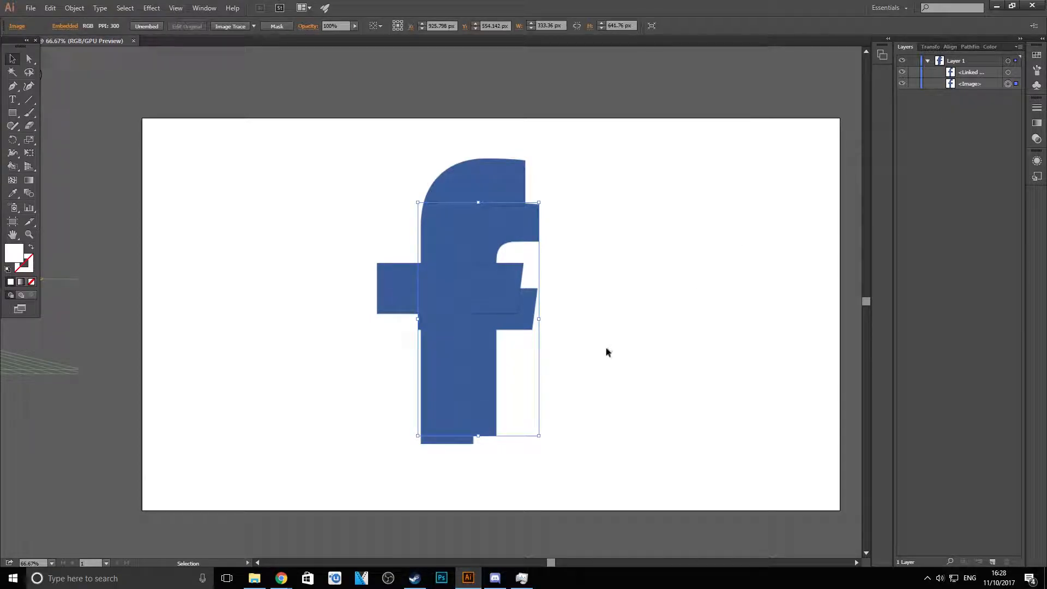
drag(533, 387, 729, 369)
click(775, 319)
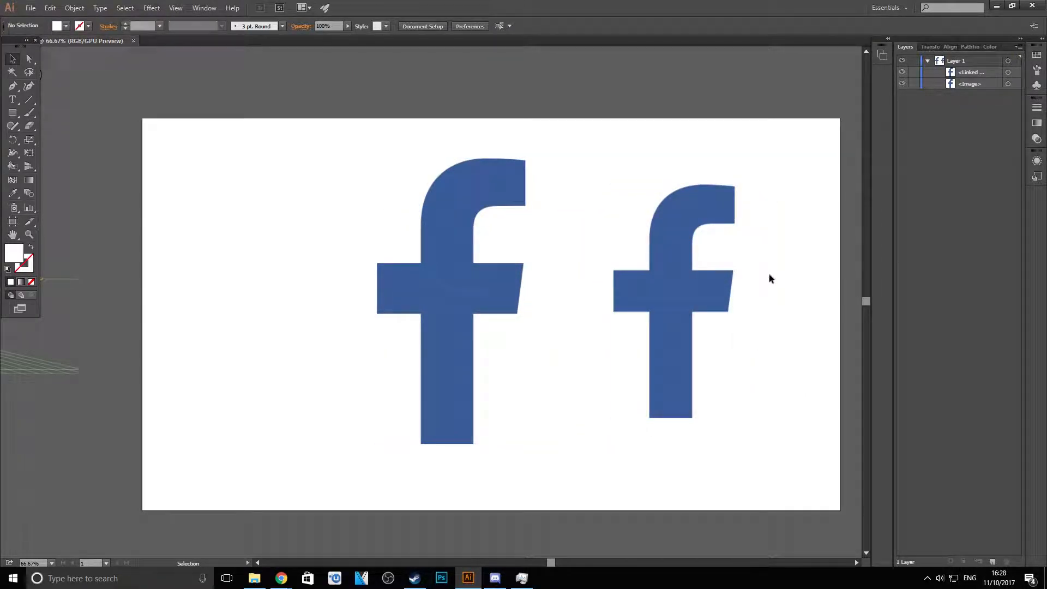
mouse_move(705, 279)
mouse_down()
mouse_move(509, 270)
mouse_move(520, 292)
mouse_move(718, 276)
mouse_move(705, 279)
mouse_up()
click(800, 281)
- Sample the smaller logo's blue as the fill colour and darken it to 324C7C
scroll(799, 235, up, 2)
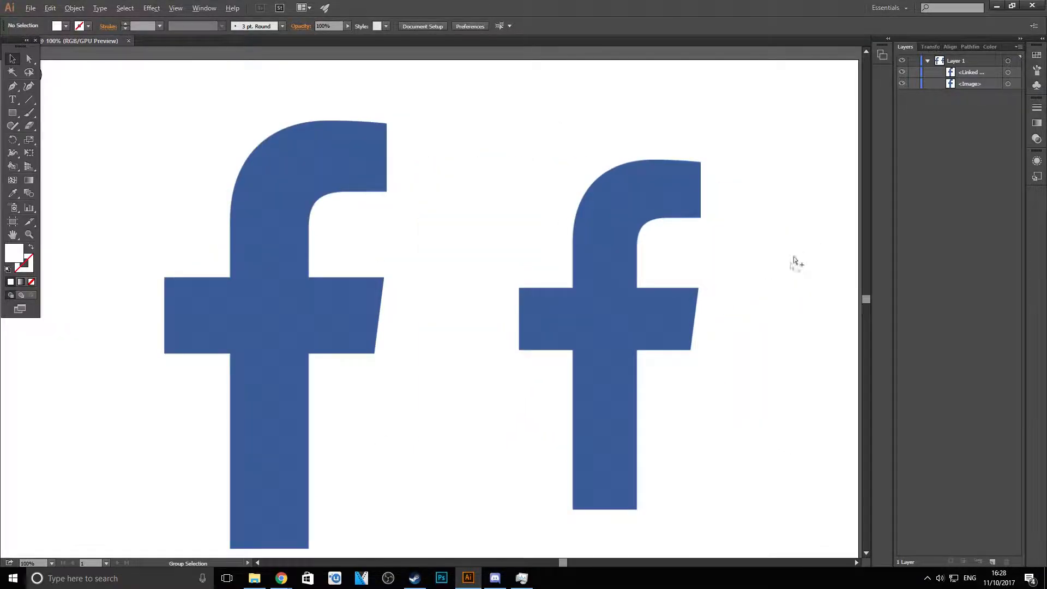
scroll(780, 334, down, 2)
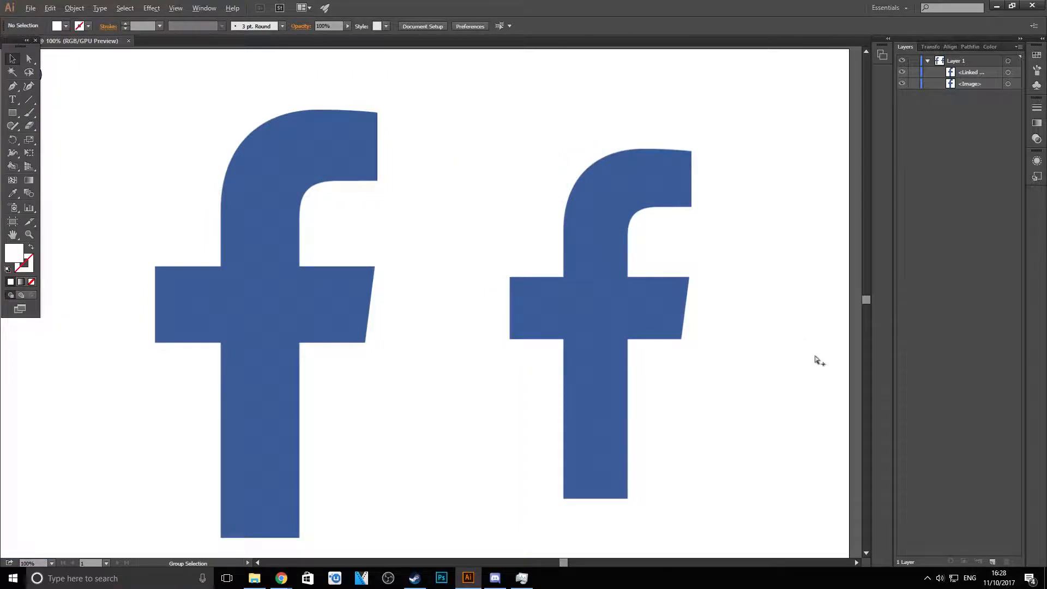
scroll(816, 355, up, 2)
scroll(812, 355, down, 1)
scroll(801, 349, down, 1)
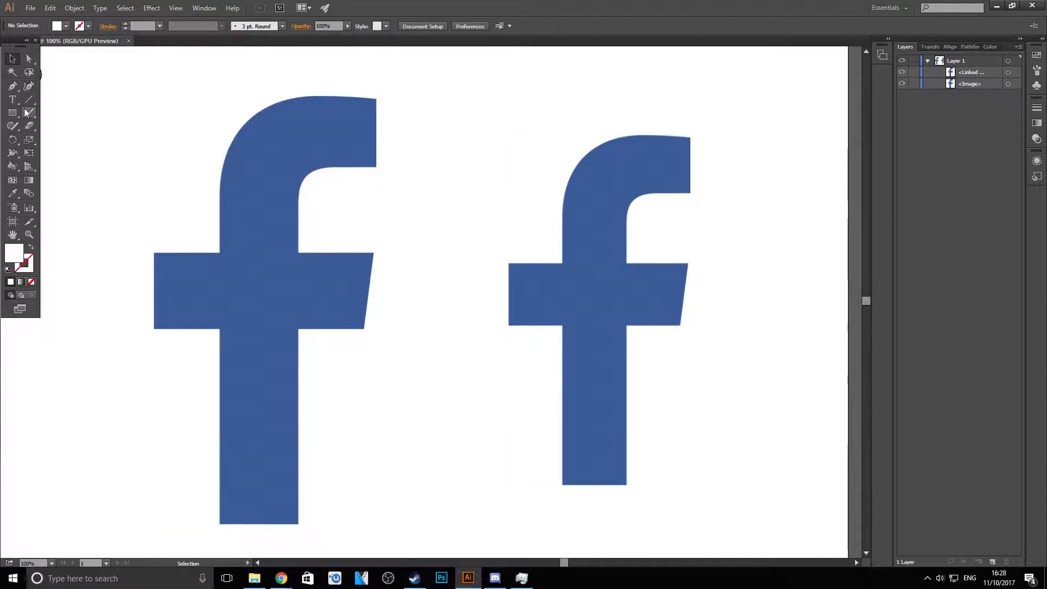
click(13, 86)
key(i)
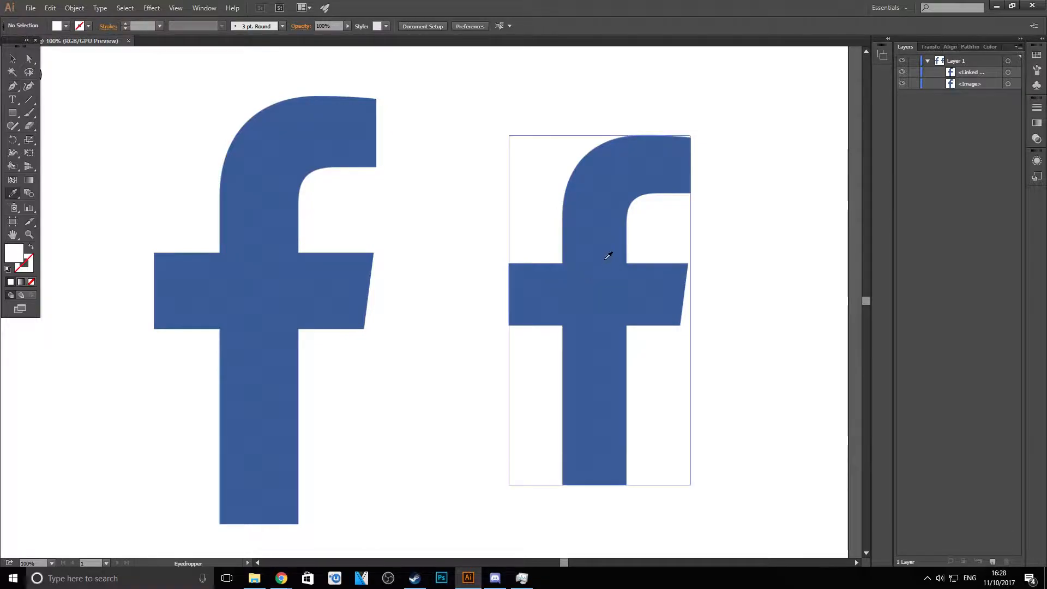
click(613, 229)
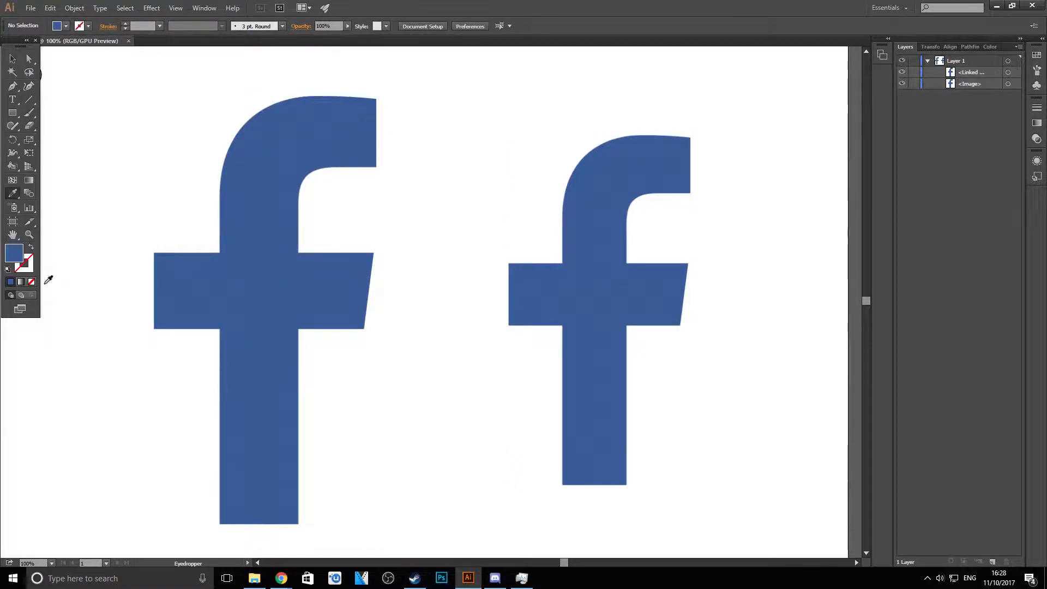
double_click(20, 255)
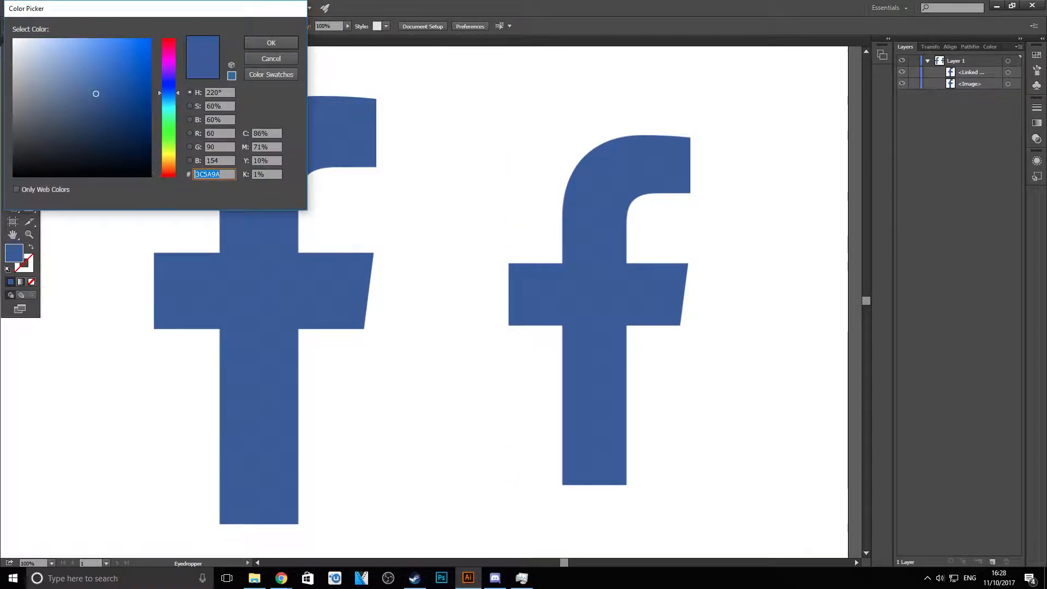
click(96, 109)
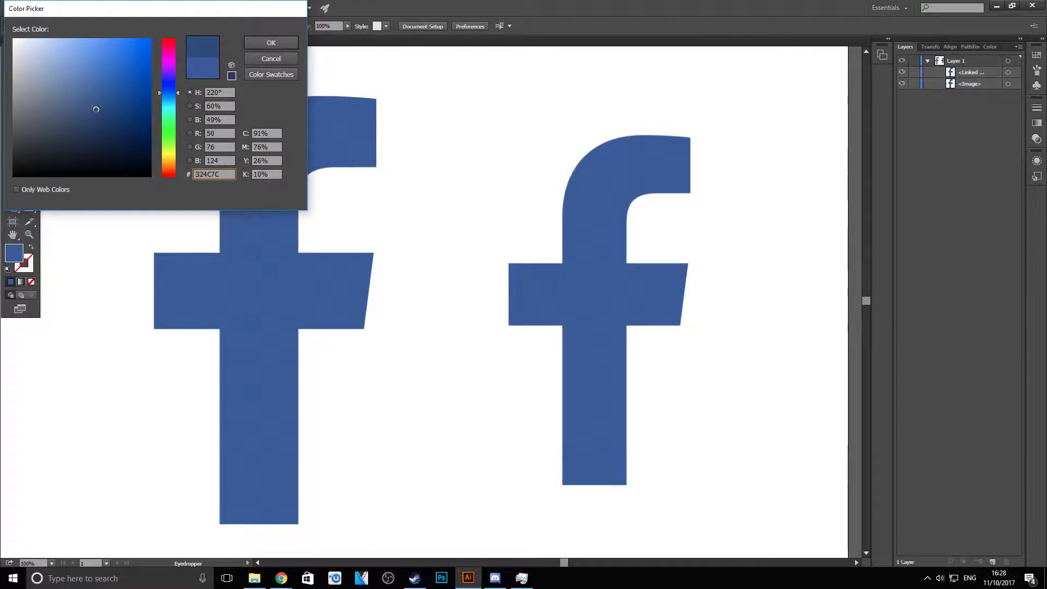
click(283, 44)
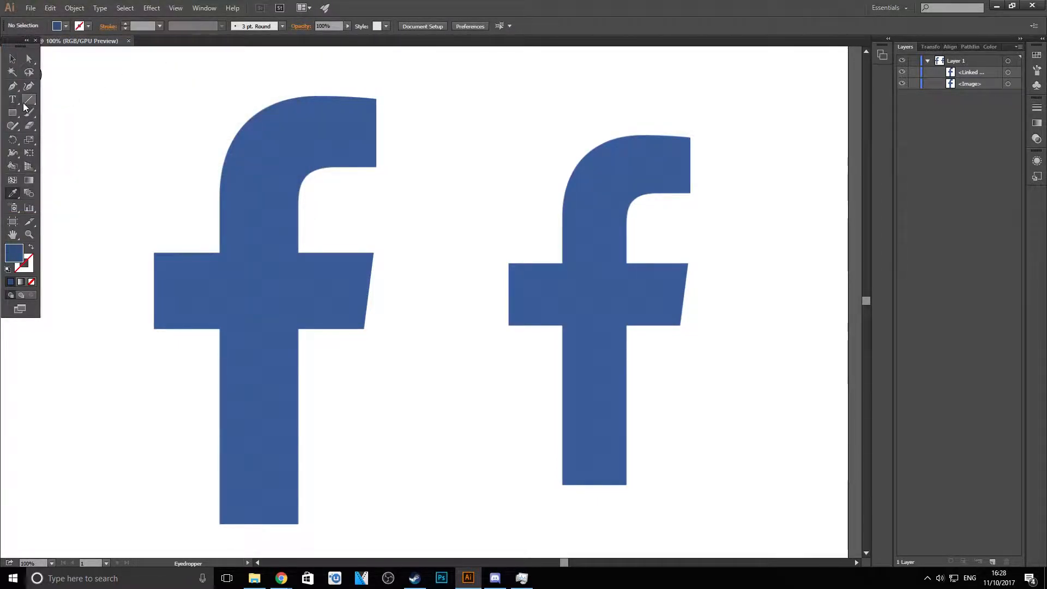
- Start a Pen tool path on the smaller logo at the hook's upper-right tip, following its end, underside and inner curve
click(12, 86)
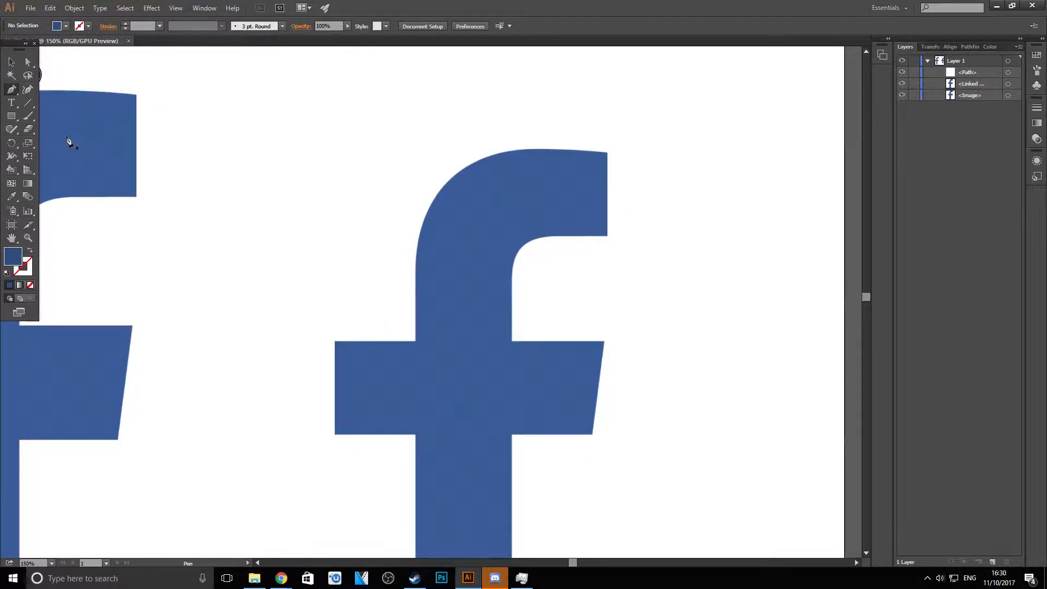
click(348, 26)
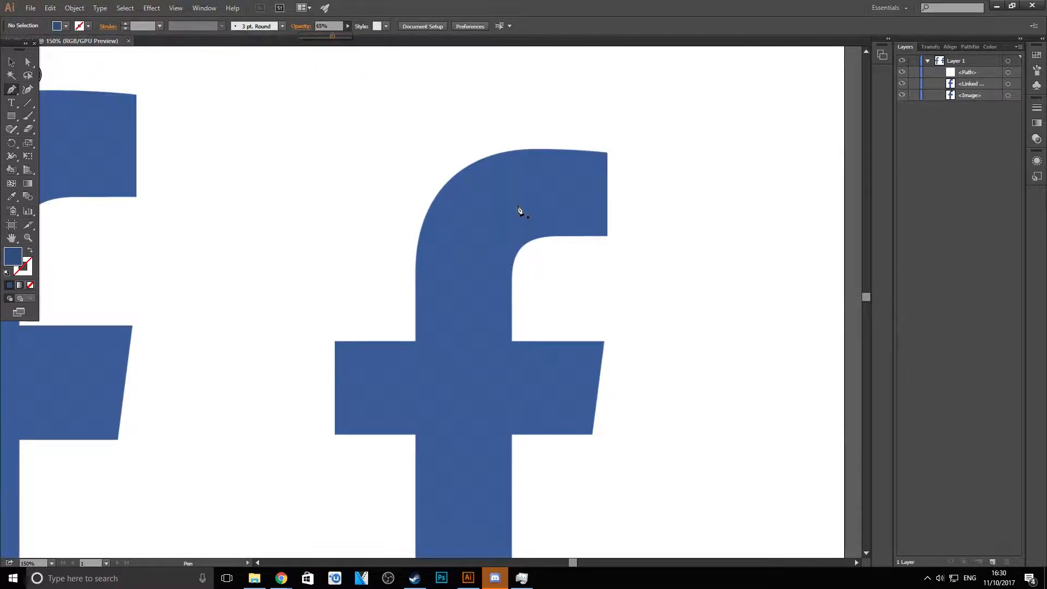
click(608, 154)
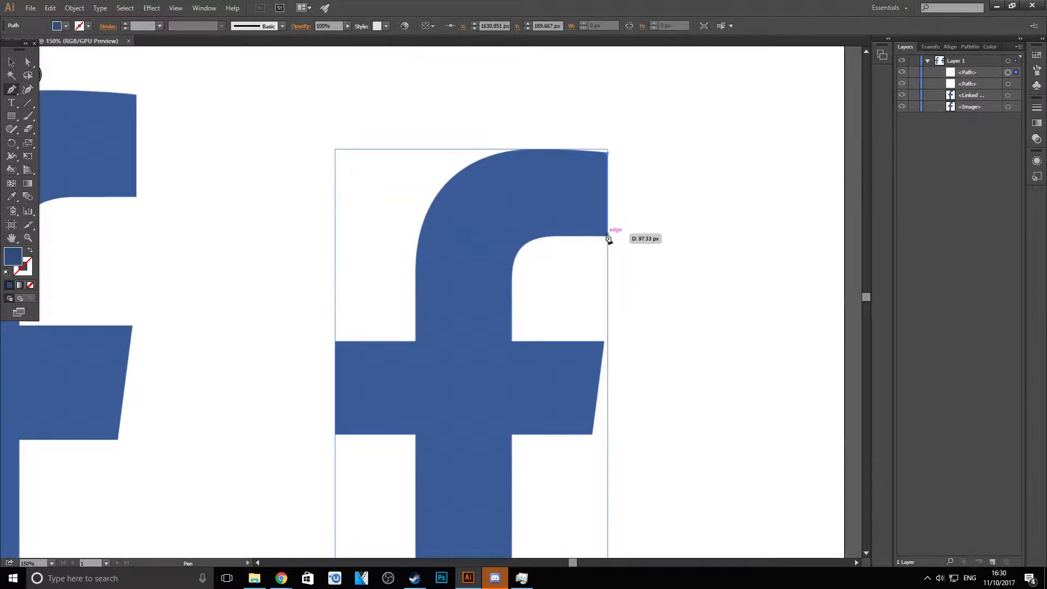
click(608, 236)
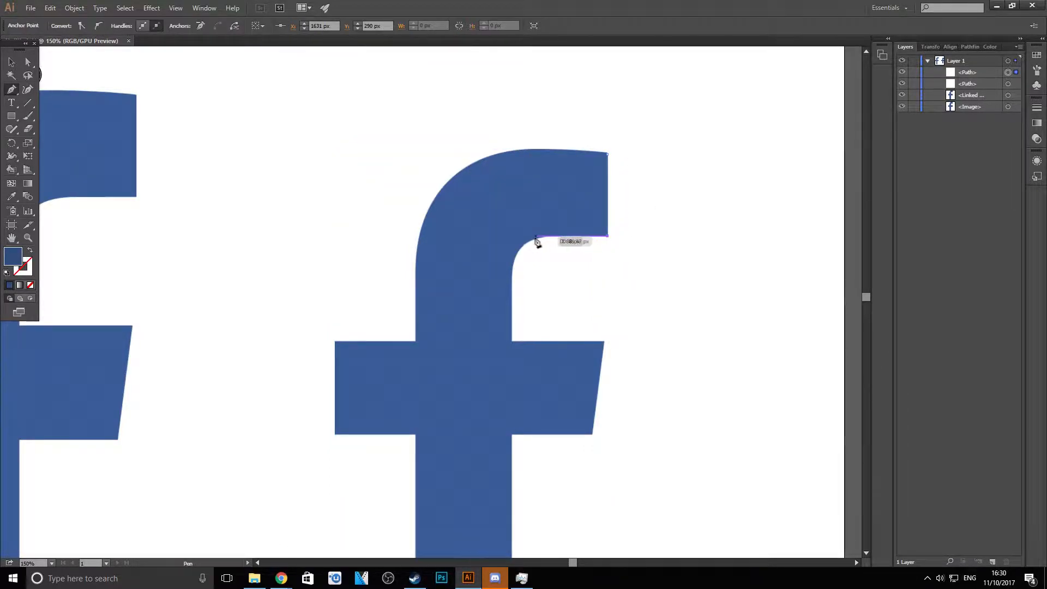
click(547, 236)
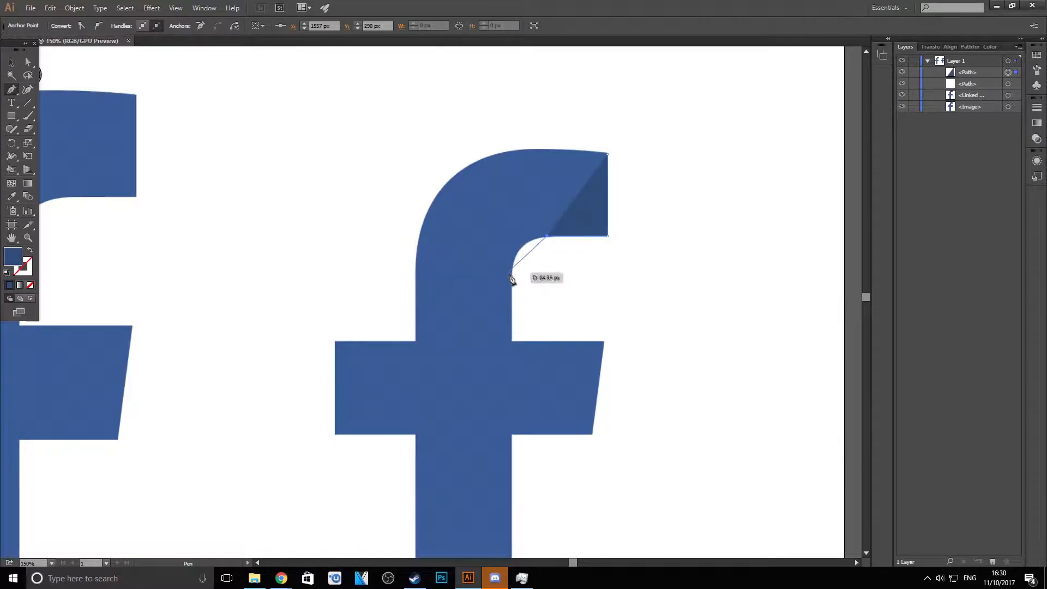
click(511, 286)
drag(512, 286, 512, 341)
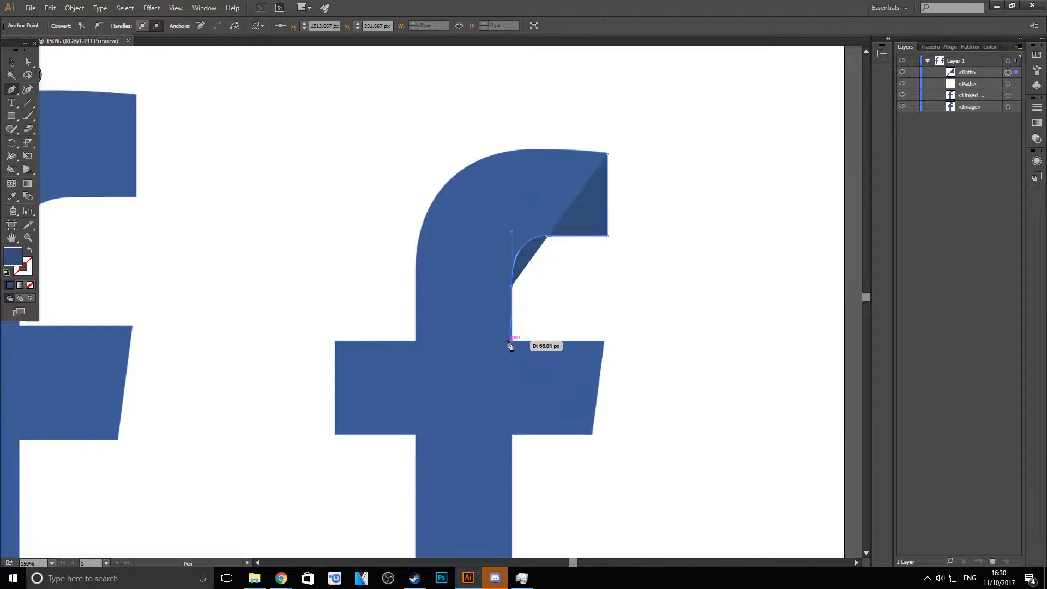
- Extend the path down to the crossbar and around its slanted right arm back to the stem
click(512, 340)
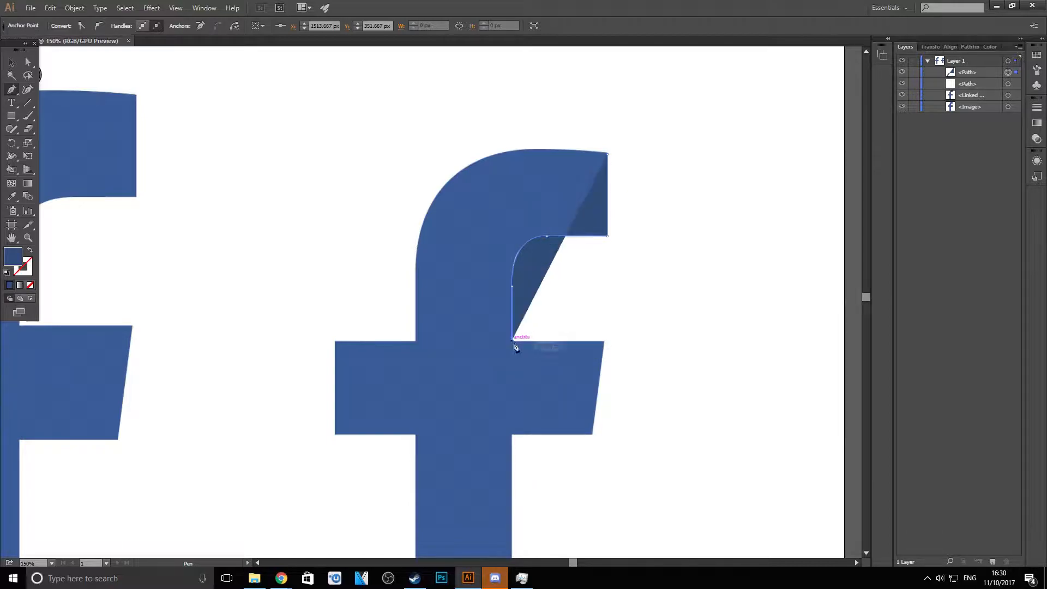
click(603, 341)
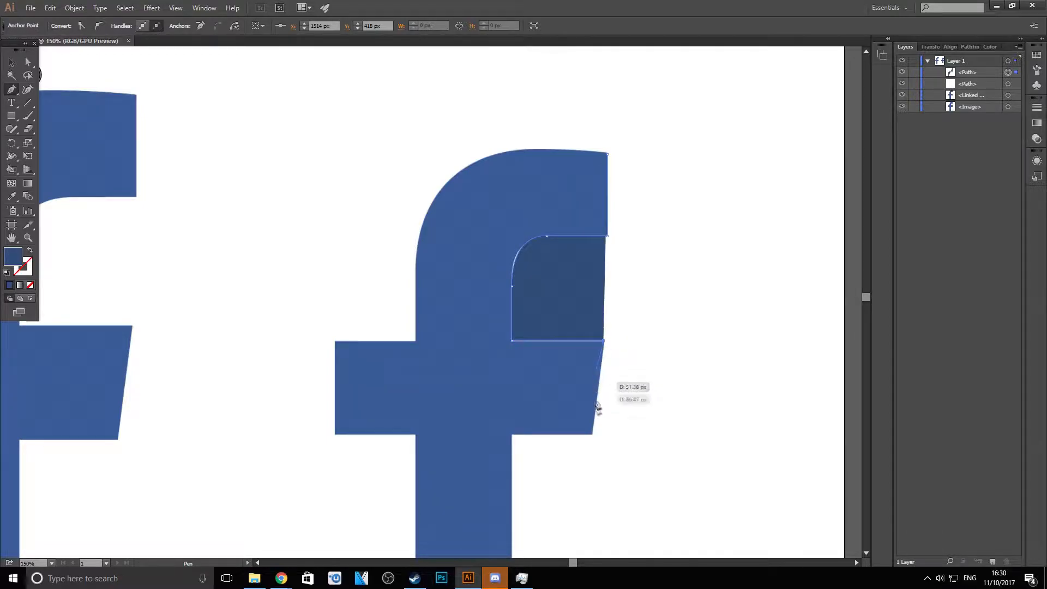
click(593, 435)
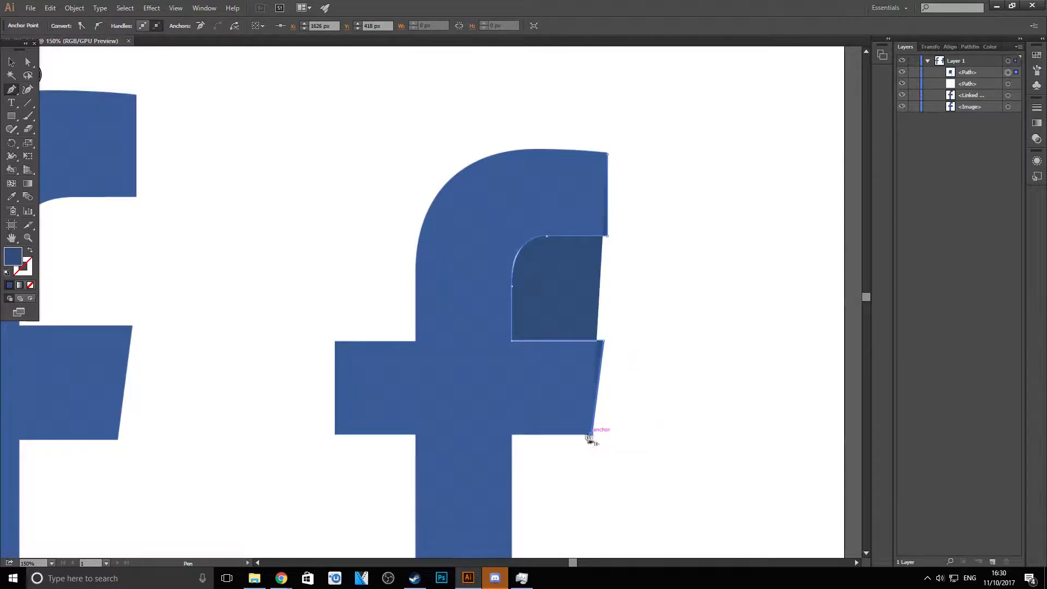
click(511, 435)
- Continue the path down the stem's right side, across its base and up to the crossbar's left underside
scroll(512, 434, down, 2)
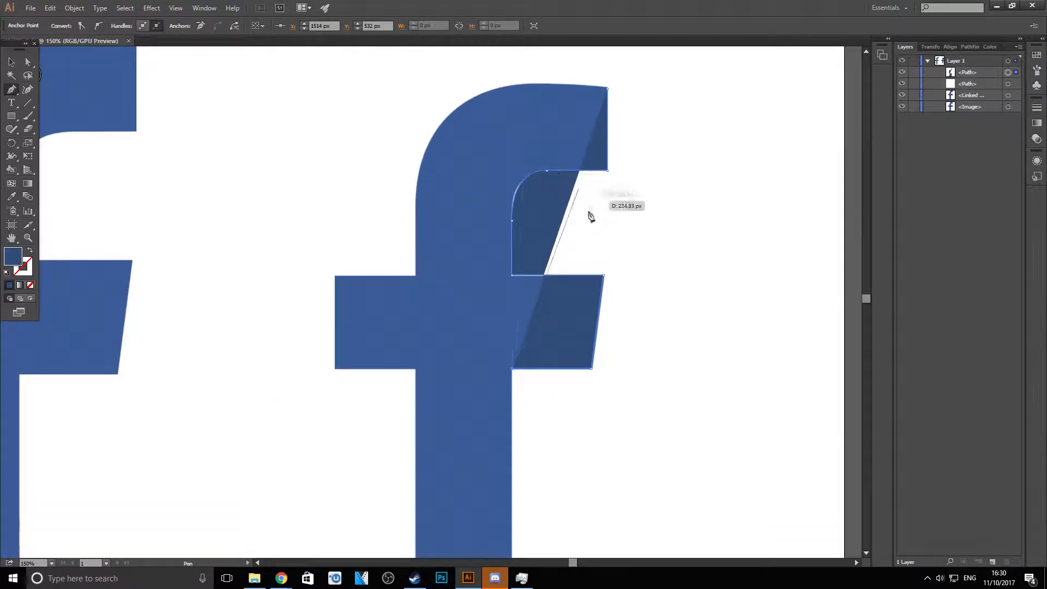
scroll(488, 402, down, 5)
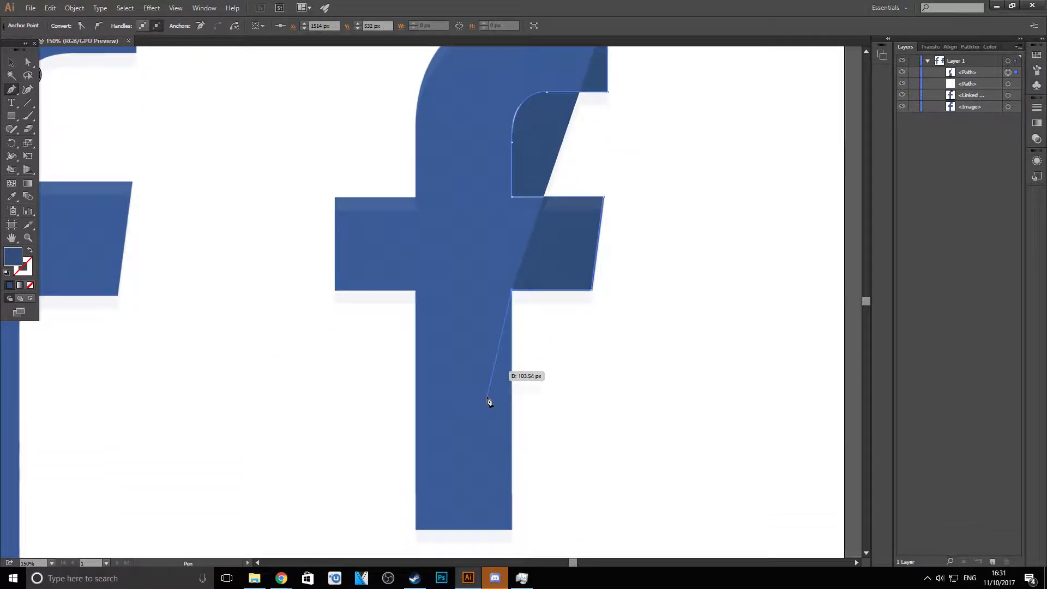
click(512, 439)
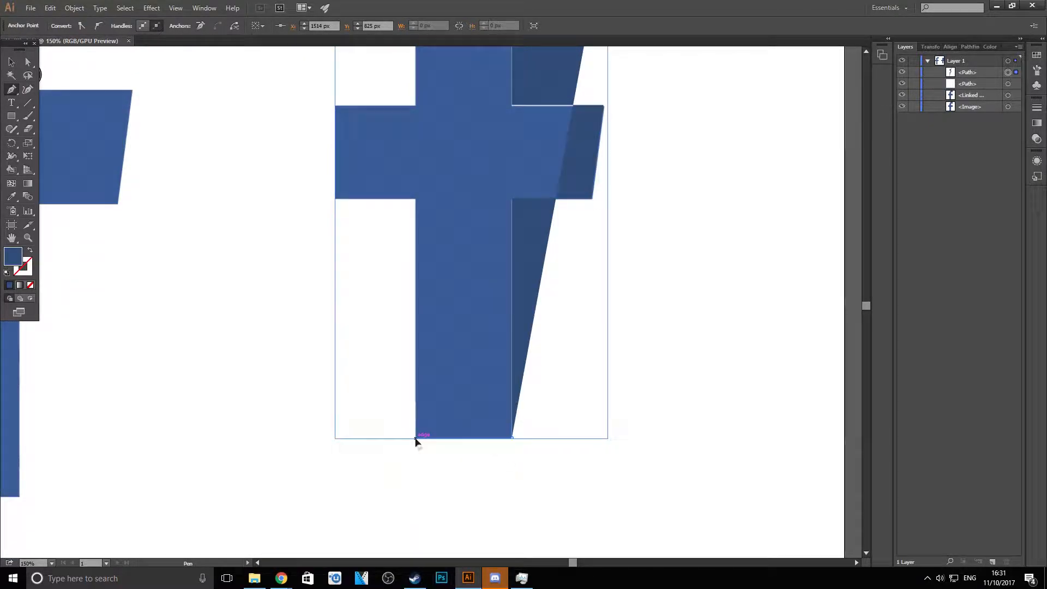
click(416, 439)
click(416, 199)
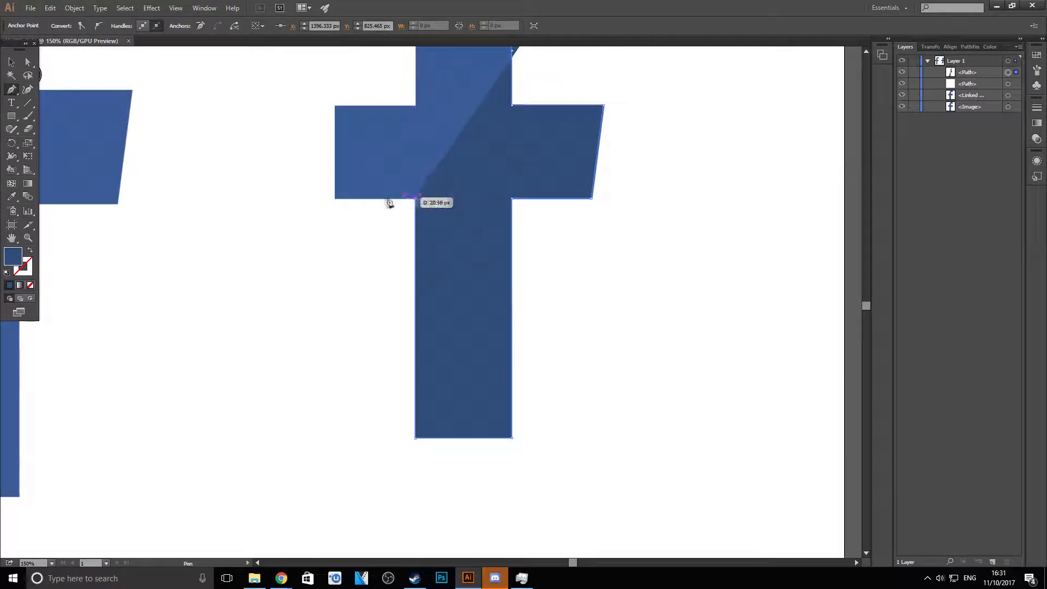
- Trace the path around the crossbar's left arm back to the stem
click(335, 198)
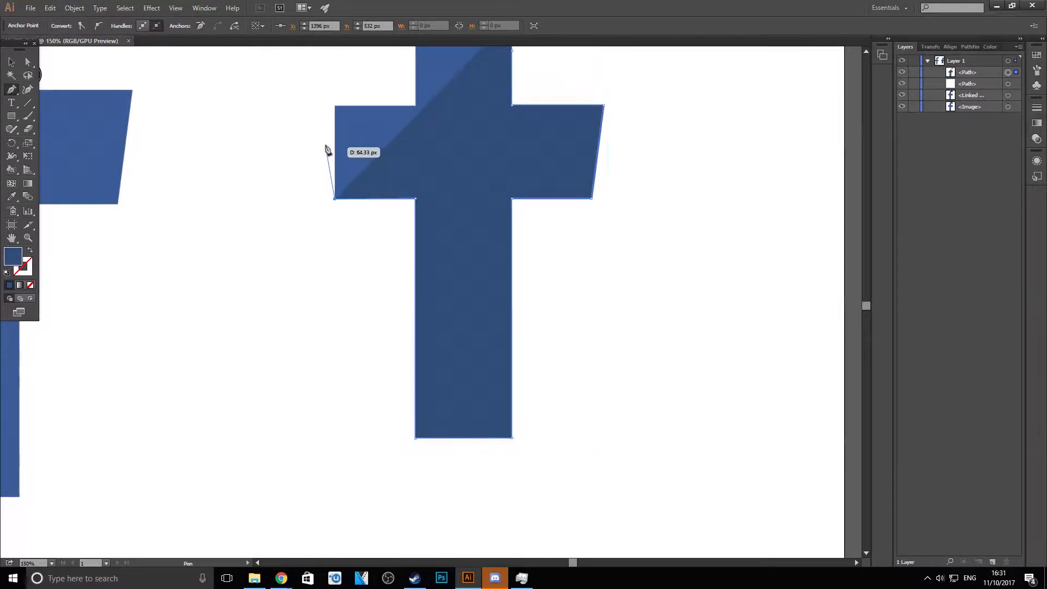
click(334, 105)
scroll(423, 120, up, 4)
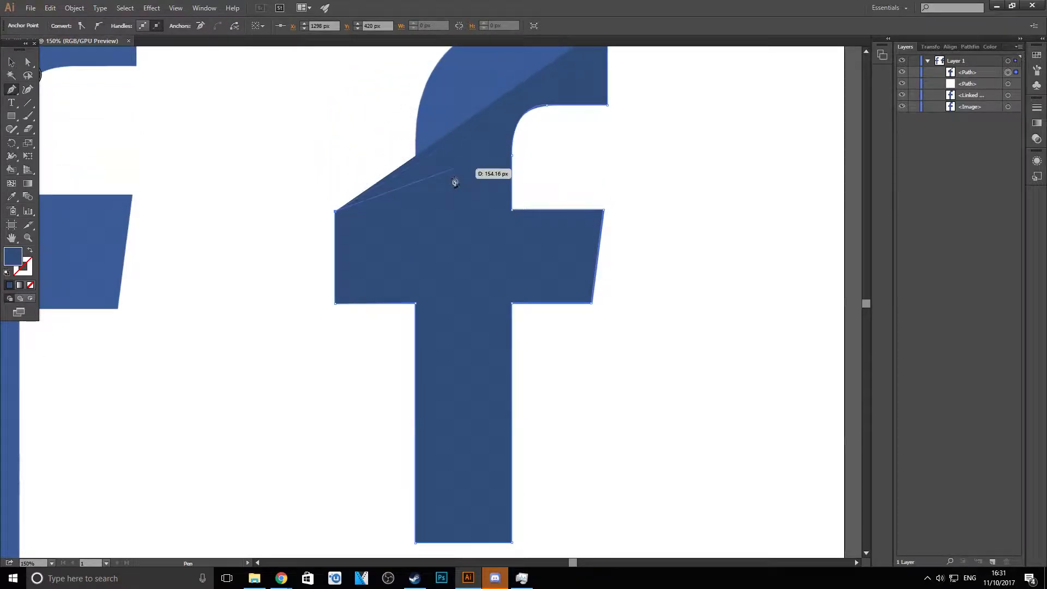
click(417, 210)
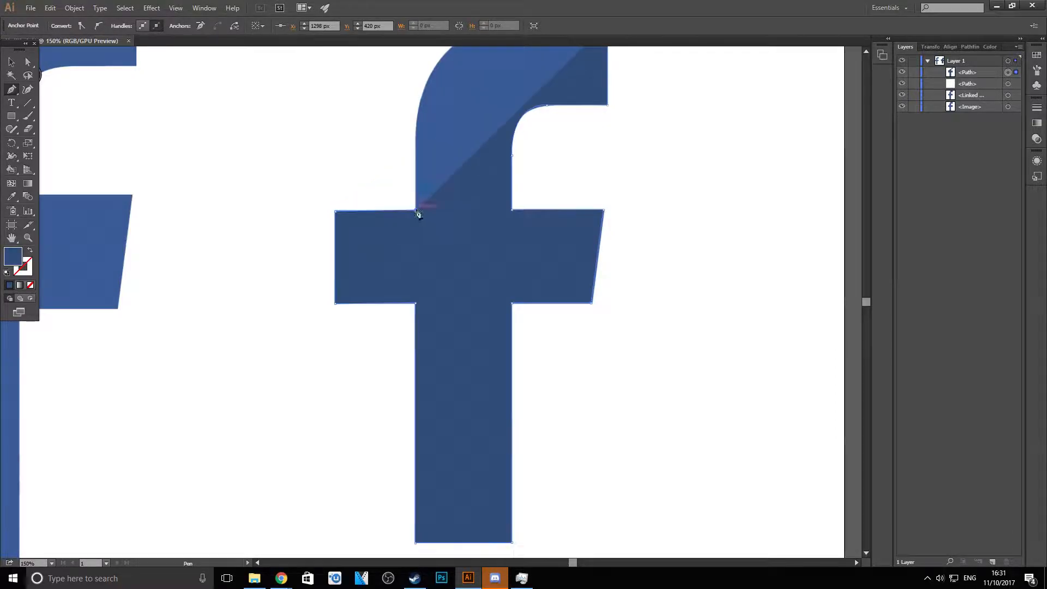
- Trace the hook's curved outer edge, close the path at its starting point and deselect it
scroll(425, 172, up, 5)
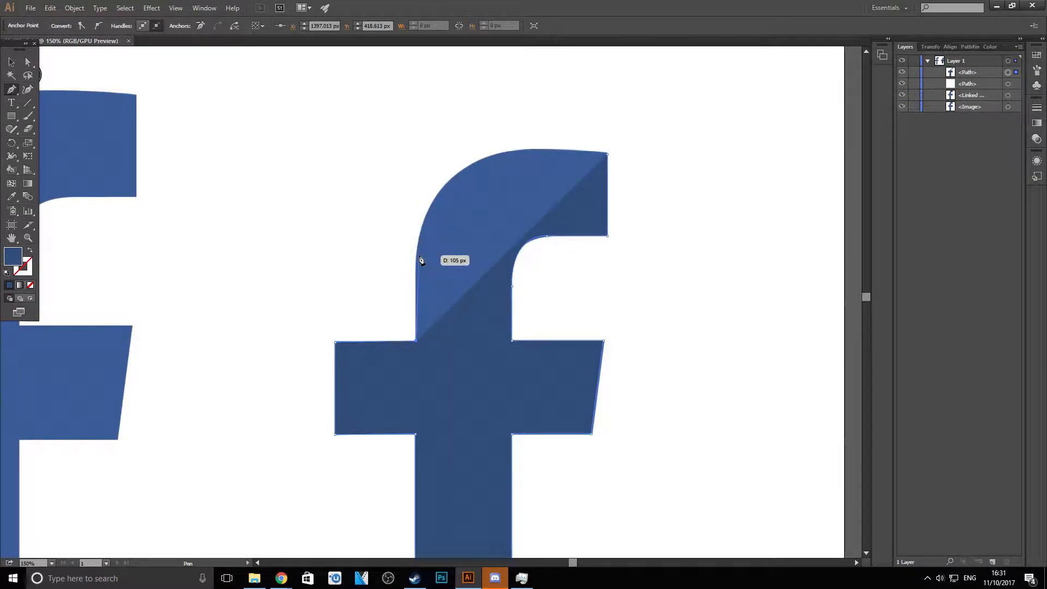
click(416, 253)
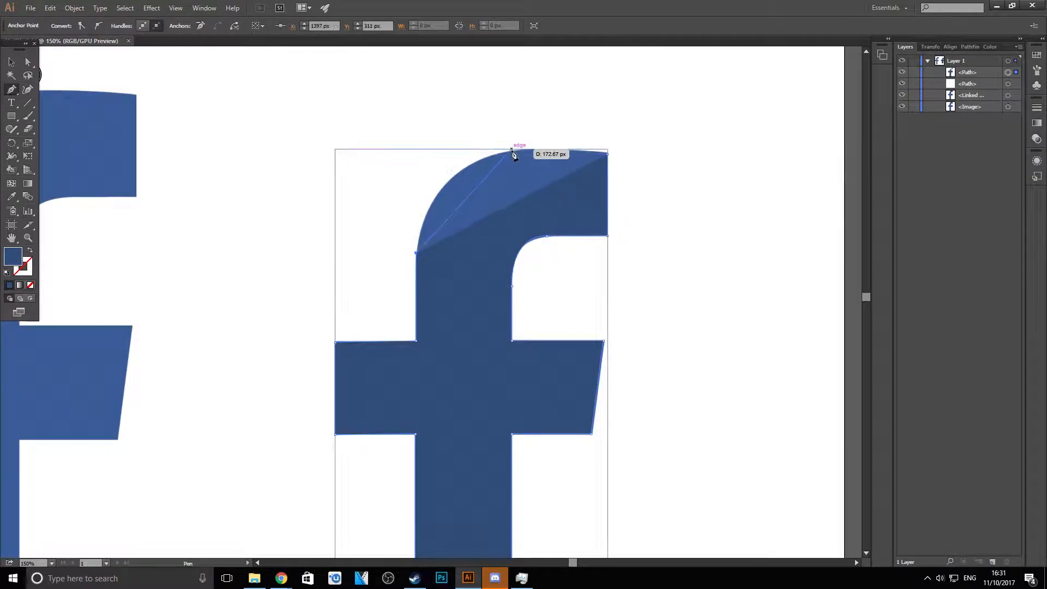
click(481, 161)
drag(515, 158, 534, 140)
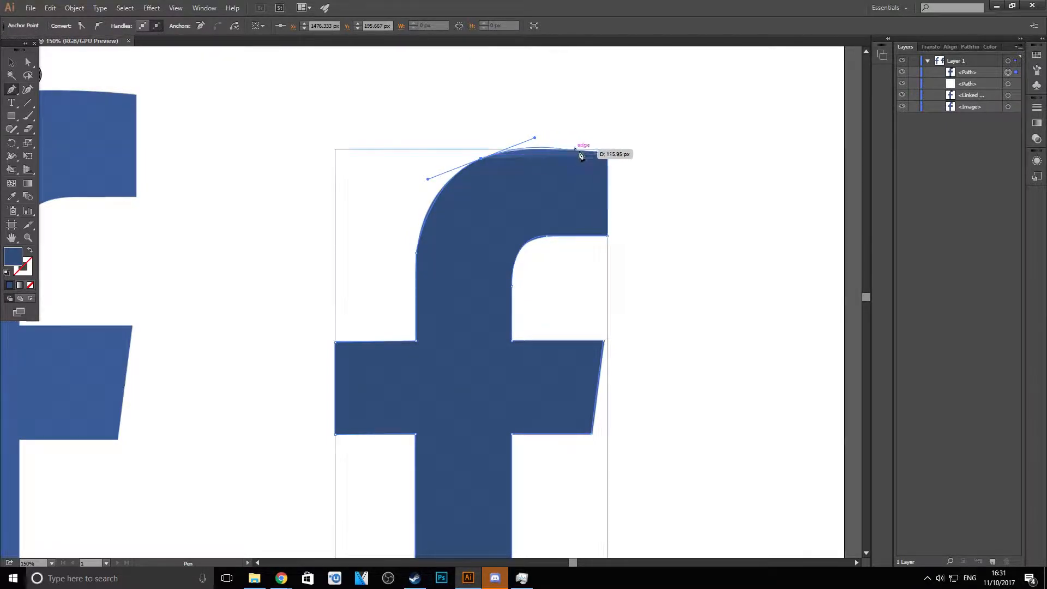
click(606, 156)
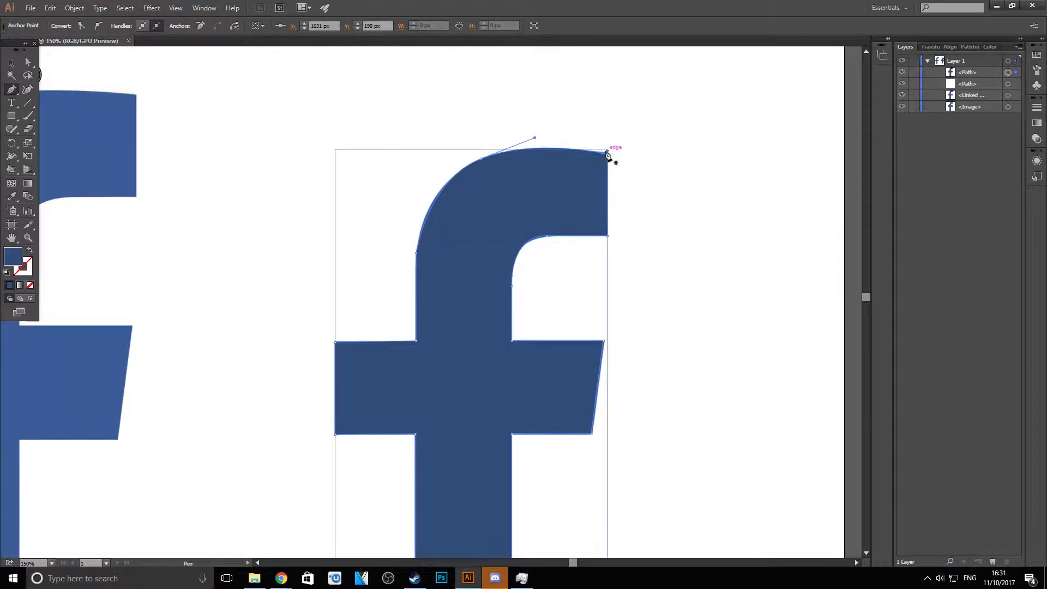
click(12, 61)
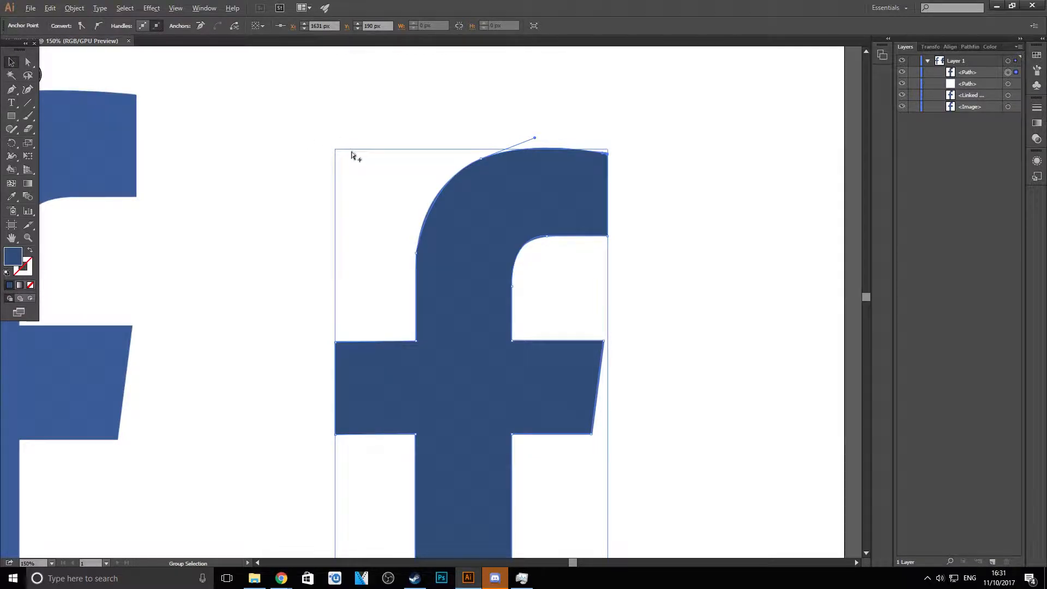
click(355, 110)
- Reshape the traced path's top curve near the hook's upper-right tip to follow the logo's edge, and deselect it
scroll(354, 144, down, 4)
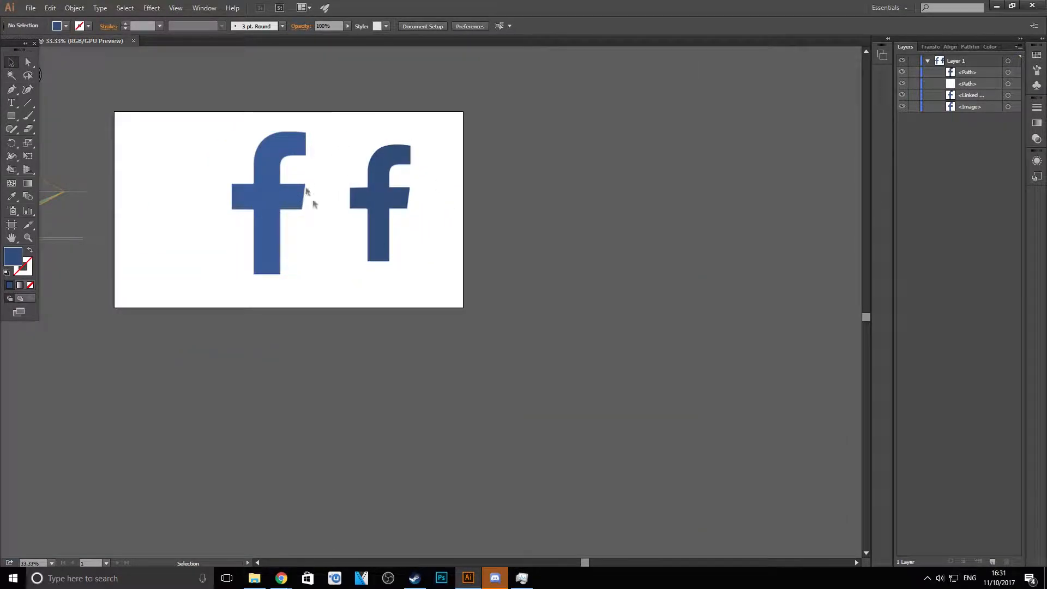
scroll(329, 126, up, 1)
scroll(329, 126, up, 1)
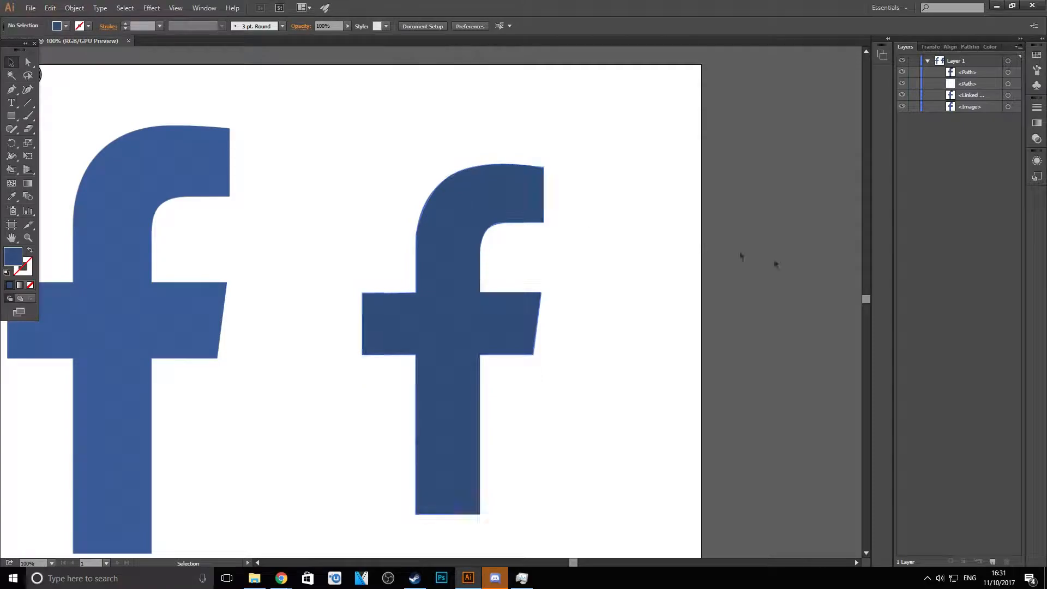
scroll(452, 100, up, 4)
scroll(453, 99, up, 4)
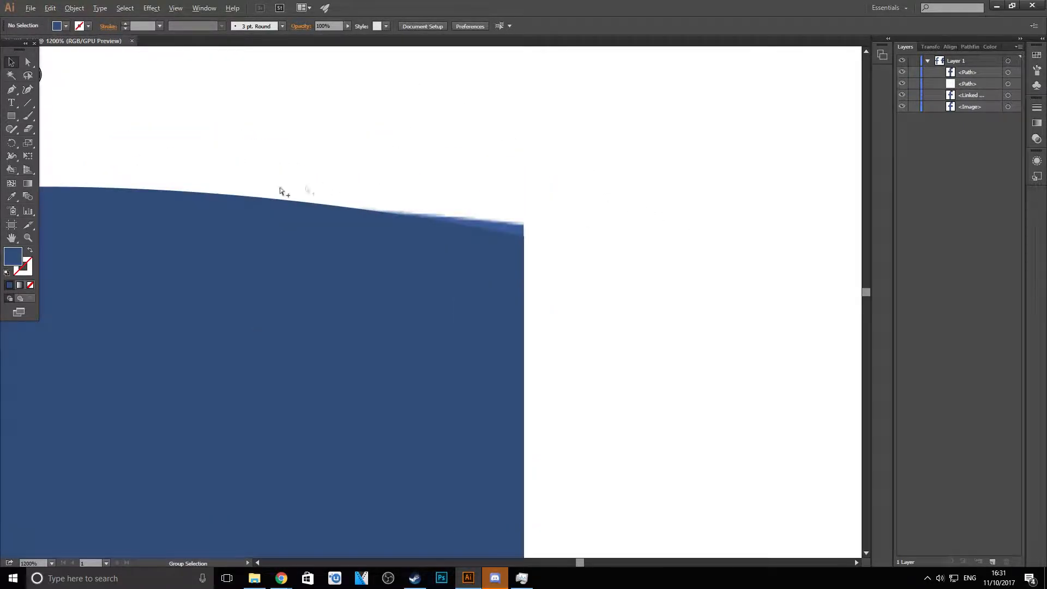
click(400, 215)
drag(483, 229, 520, 216)
click(549, 229)
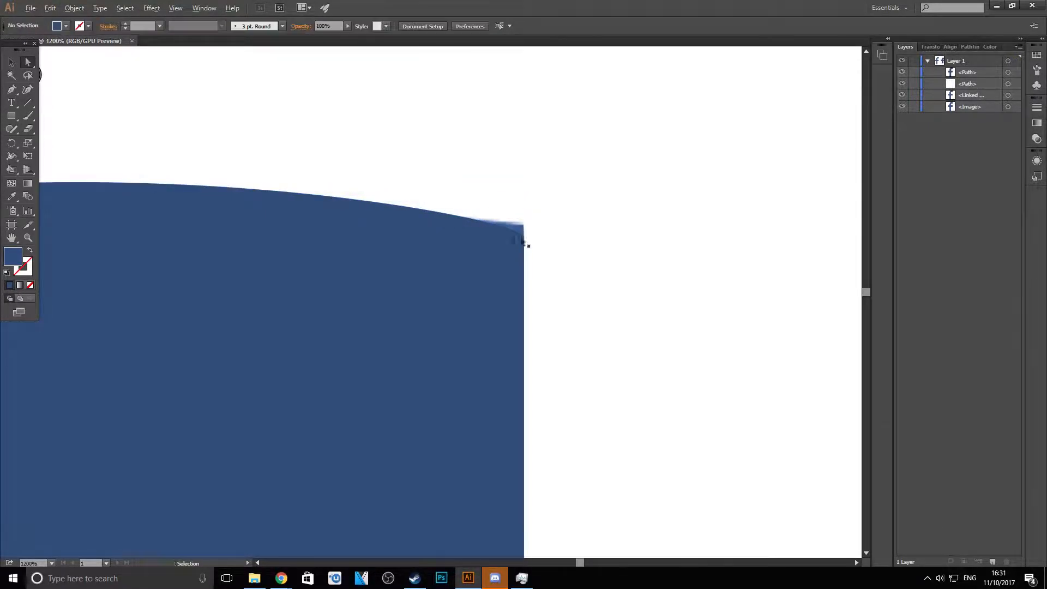
scroll(490, 233, down, 9)
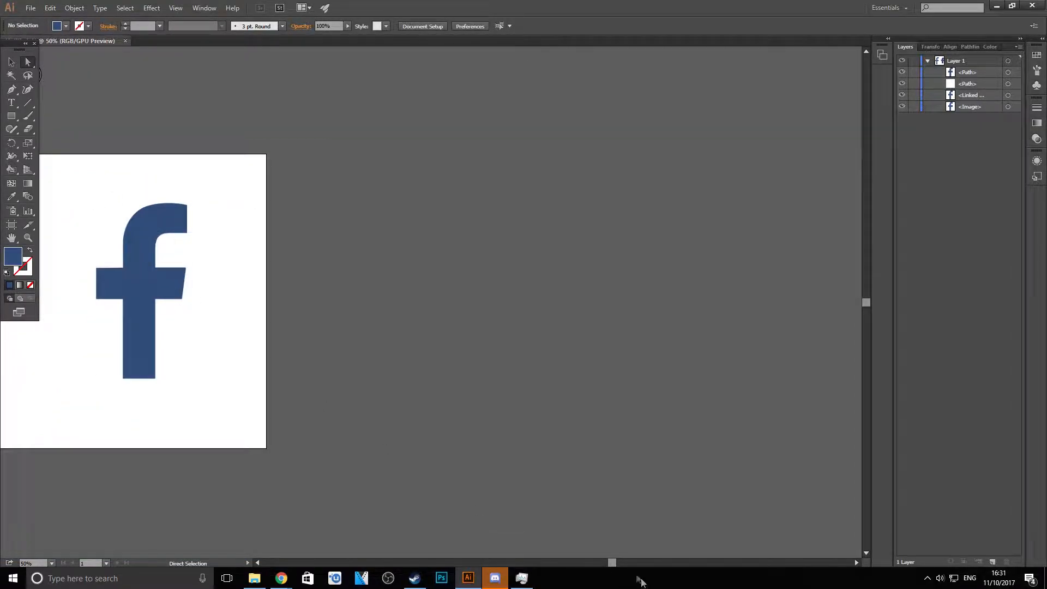
drag(613, 562, 559, 562)
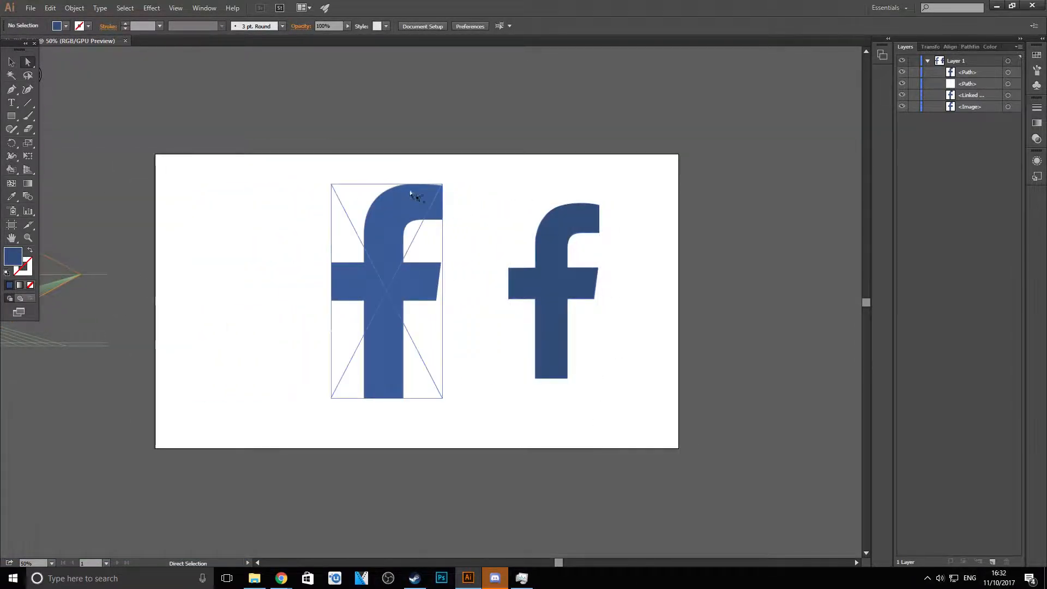
- Delete the smaller logo's source image, leaving only its dark blue traced path
scroll(532, 169, up, 2)
scroll(677, 185, down, 1)
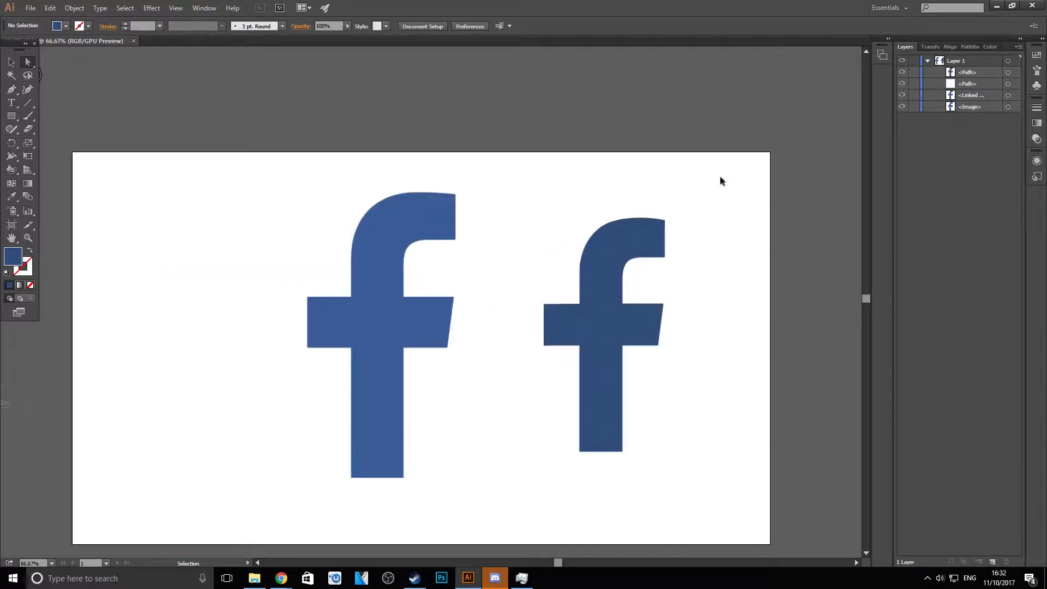
click(902, 107)
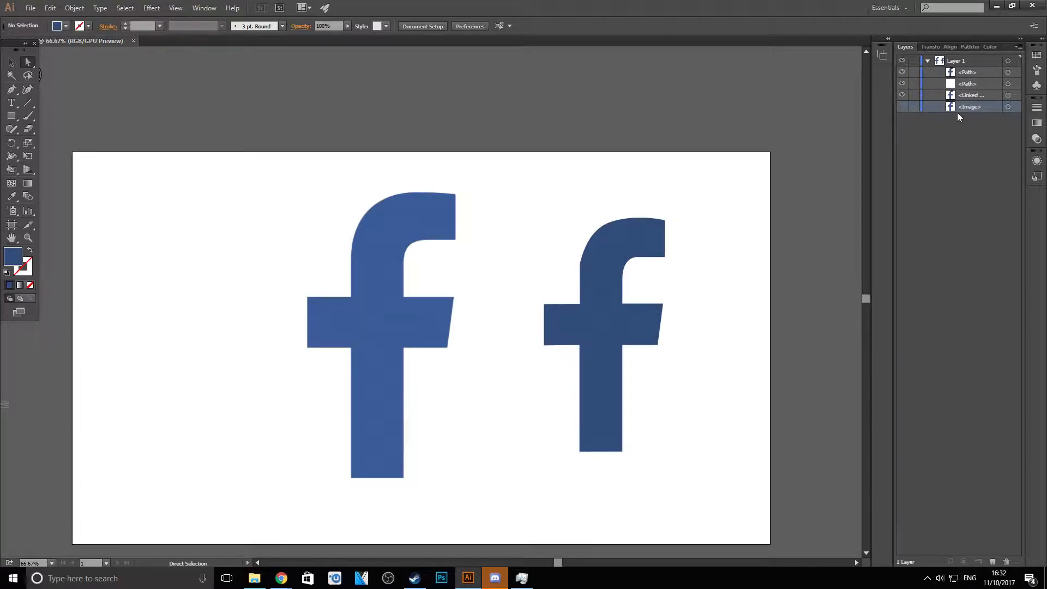
click(902, 107)
click(1007, 107)
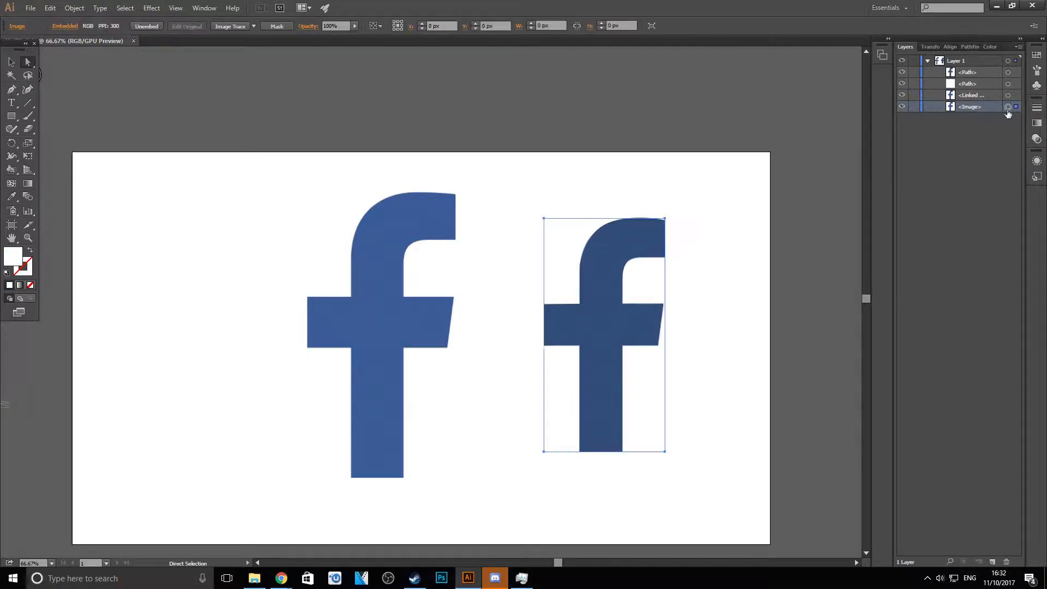
key(Delete)
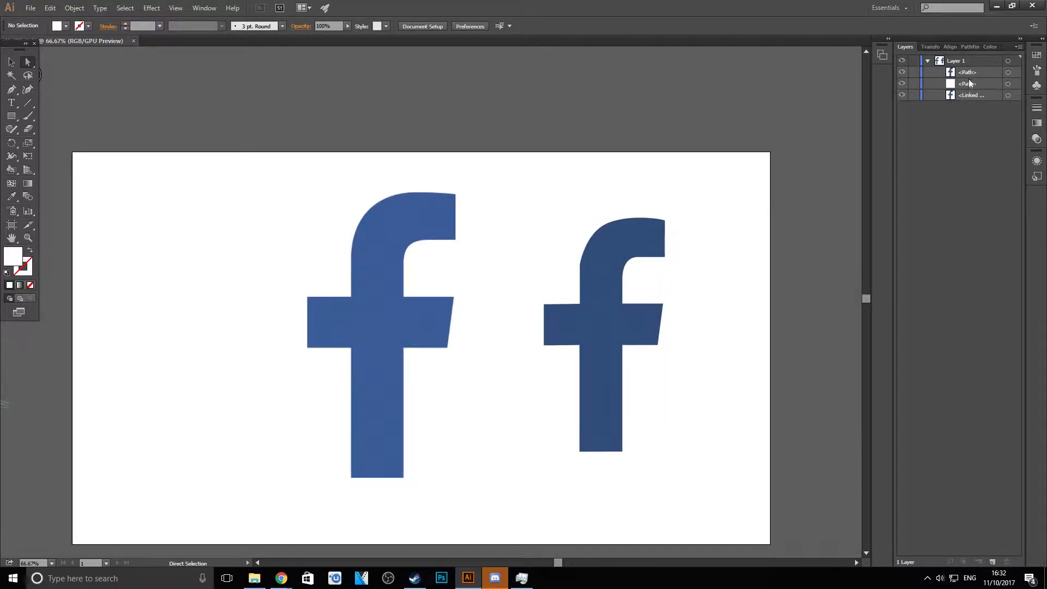
- Rename the dark blue traced f path as Coloured
click(903, 73)
click(903, 73)
click(903, 73)
click(904, 72)
double_click(967, 73)
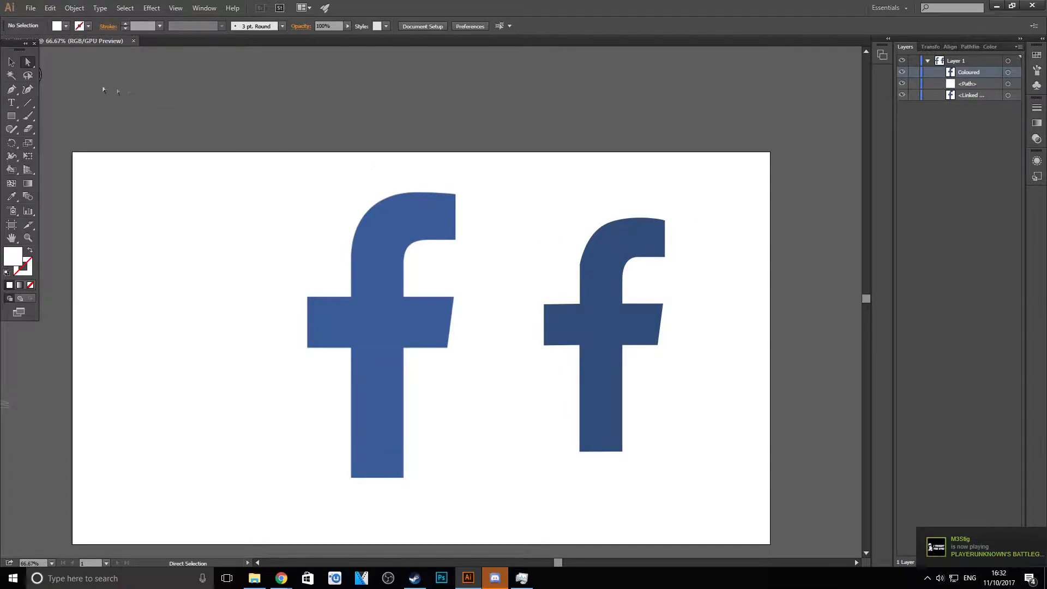
- Place the Coloured f behind the original logo, offset so its dark edges show to the right, and deselect
drag(593, 280, 405, 293)
drag(990, 74, 979, 110)
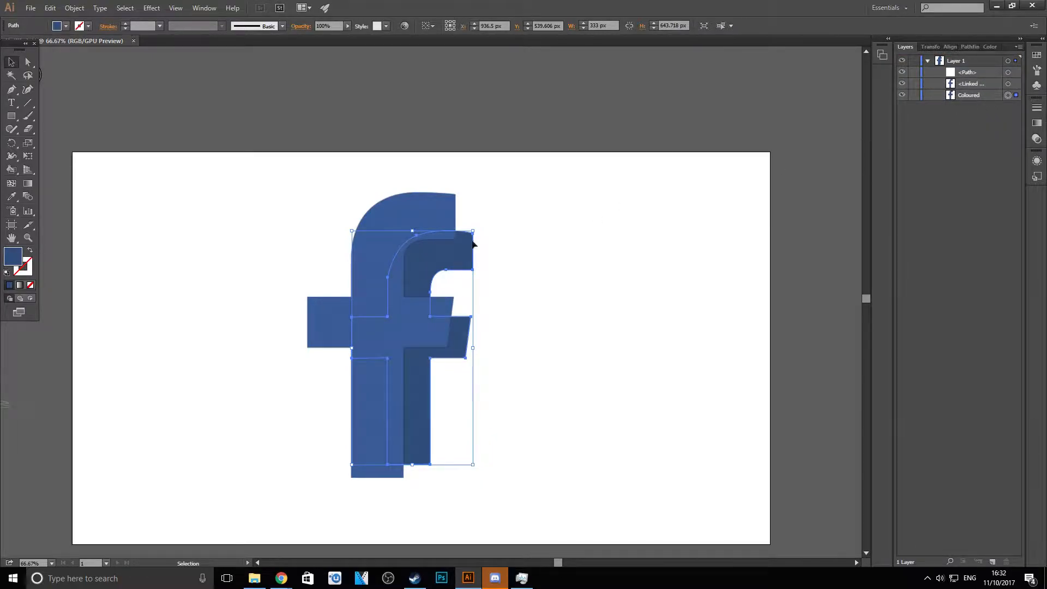
mouse_move(467, 246)
mouse_down()
mouse_move(479, 283)
mouse_move(462, 273)
mouse_move(460, 249)
mouse_move(474, 262)
mouse_up()
drag(474, 262, 423, 214)
click(518, 259)
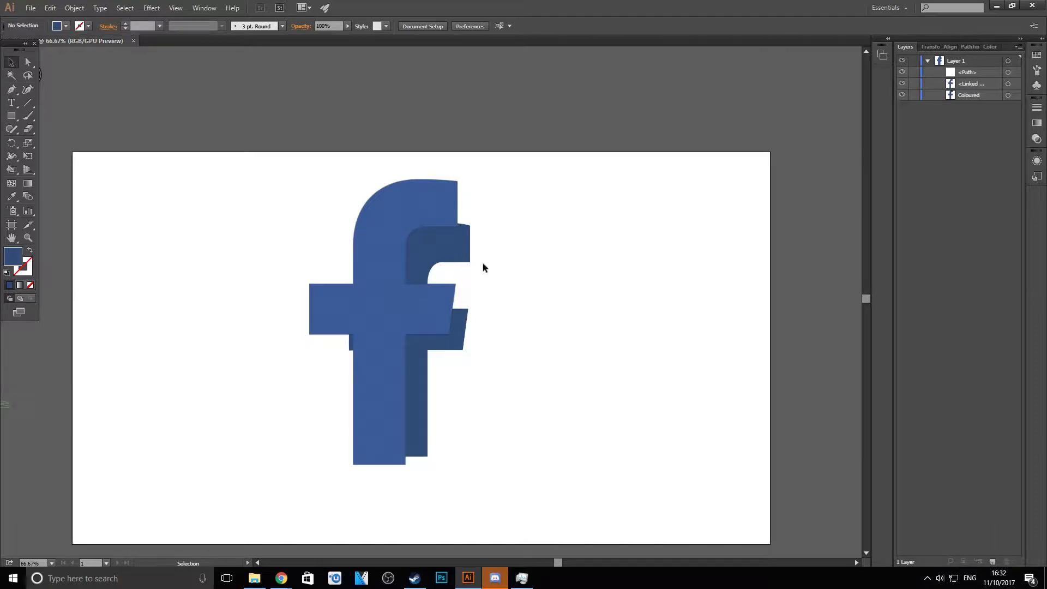
- Draw a closed dark blue triangle with the Pen tool, joining the original hook's upper-right corner to the dark f's corner
click(12, 91)
key(i)
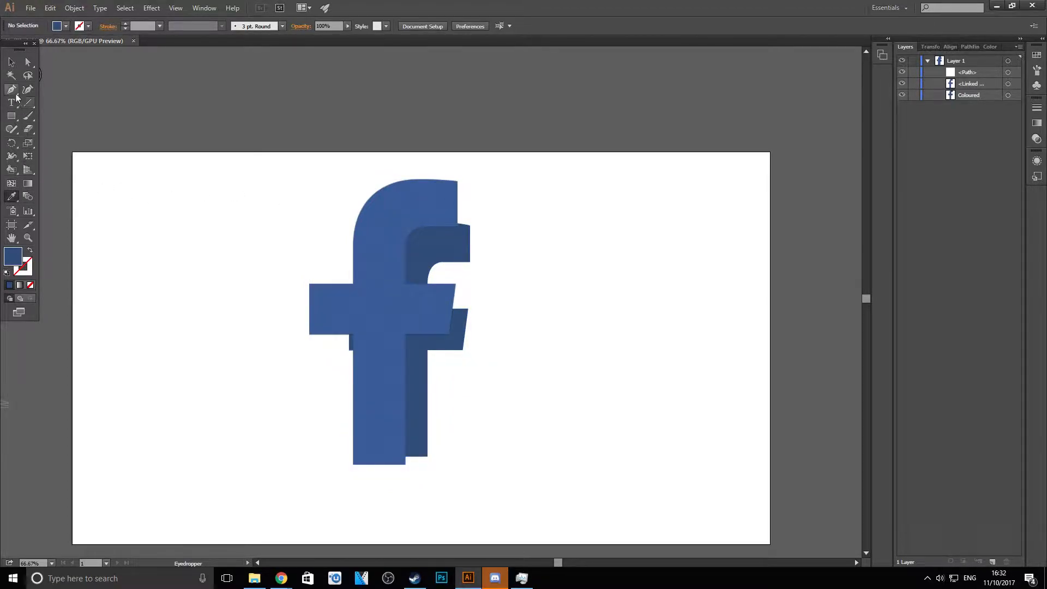
scroll(472, 237, up, 4)
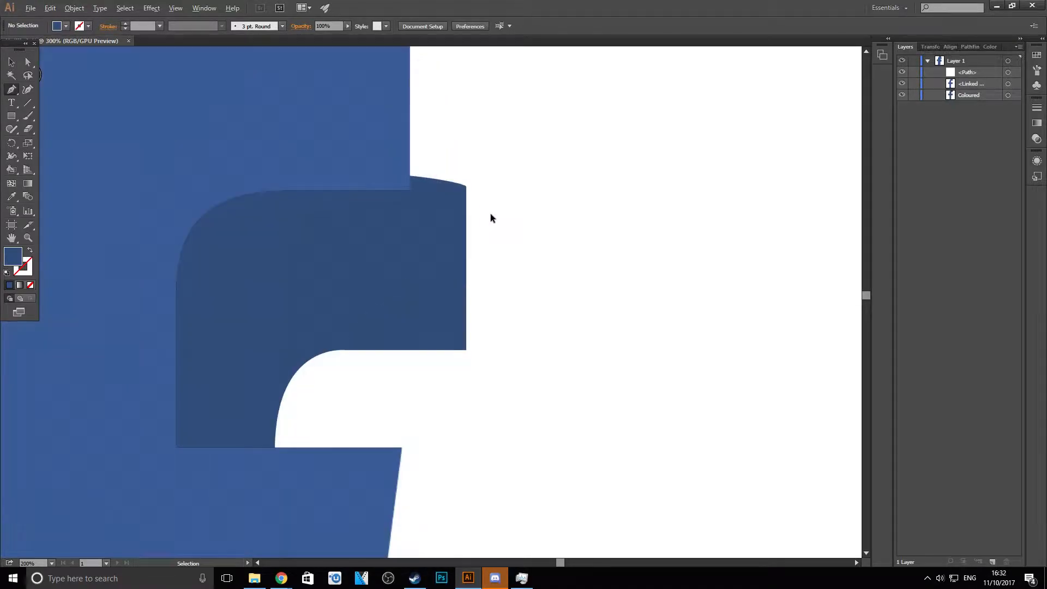
click(466, 188)
scroll(444, 164, up, 5)
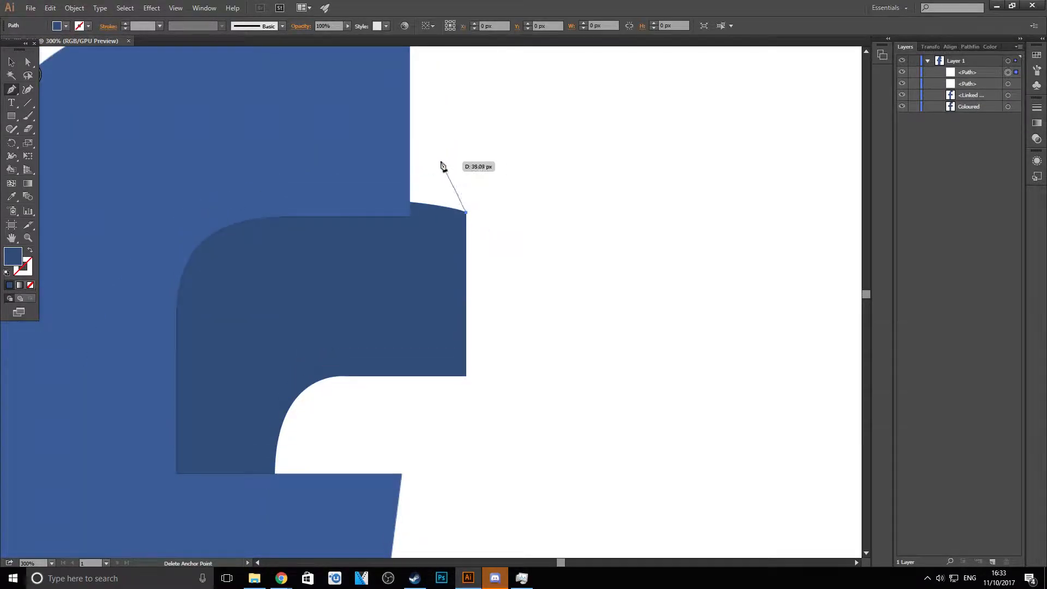
click(410, 103)
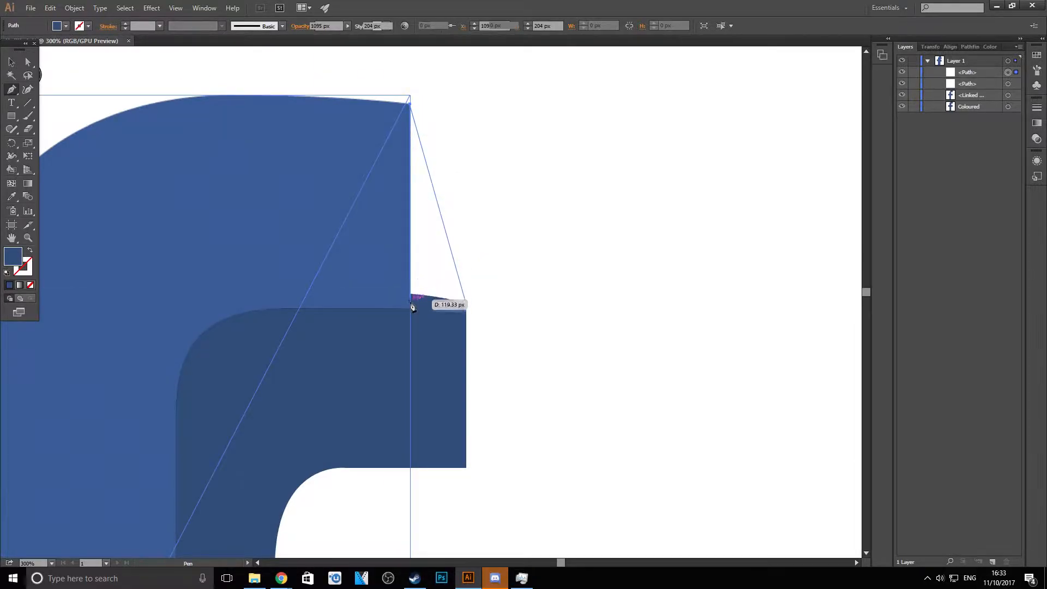
click(410, 308)
click(466, 304)
click(11, 62)
click(502, 264)
scroll(500, 268, down, 3)
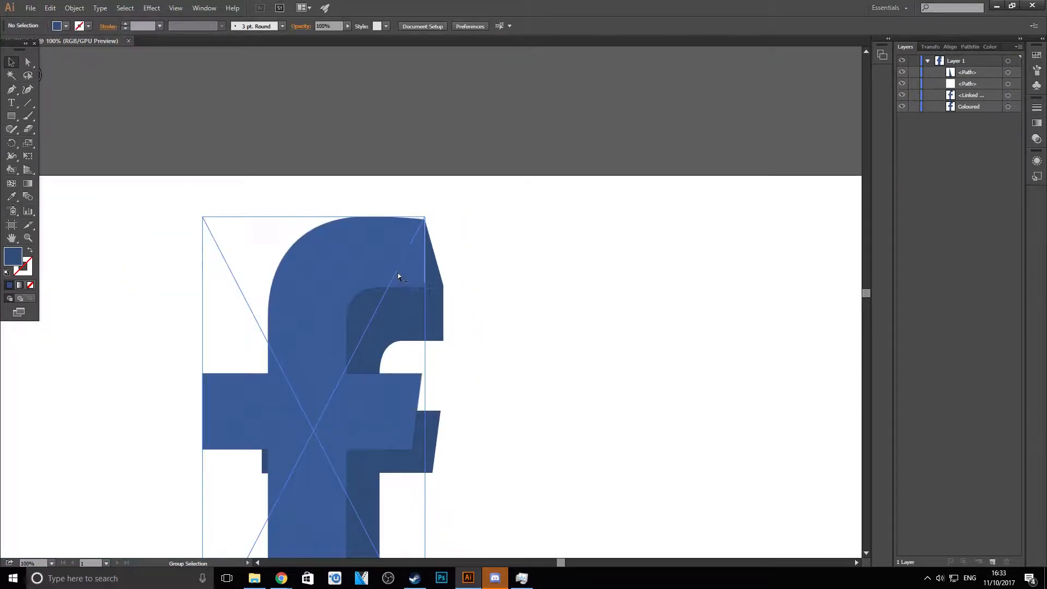
- Try stretching the hook triangle sideways to cover the thin white gap beside the logo, and undo the stretching
scroll(398, 273, up, 3)
scroll(410, 172, up, 2)
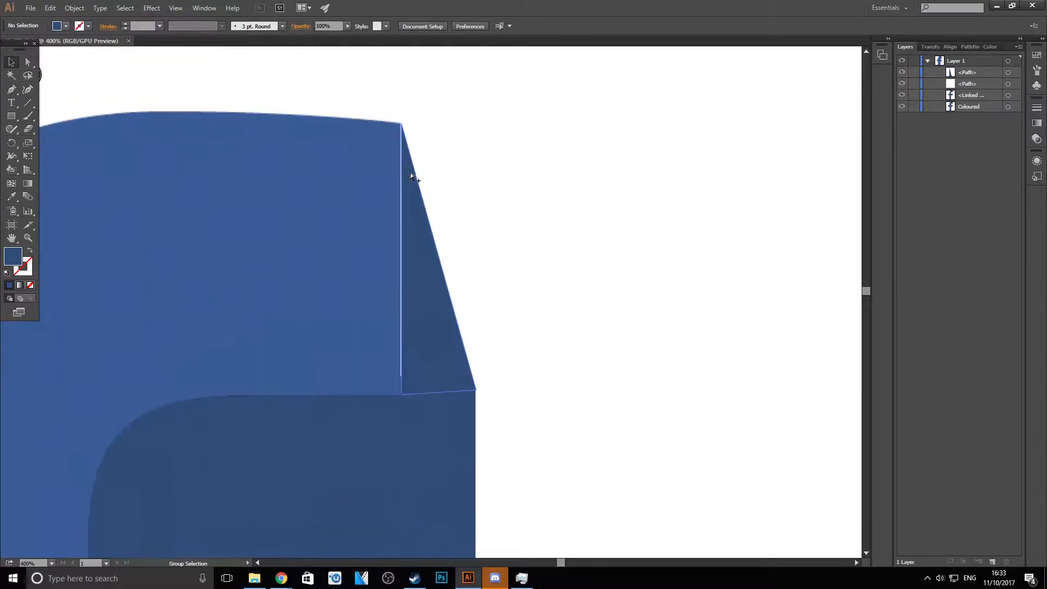
click(424, 267)
drag(401, 259, 393, 260)
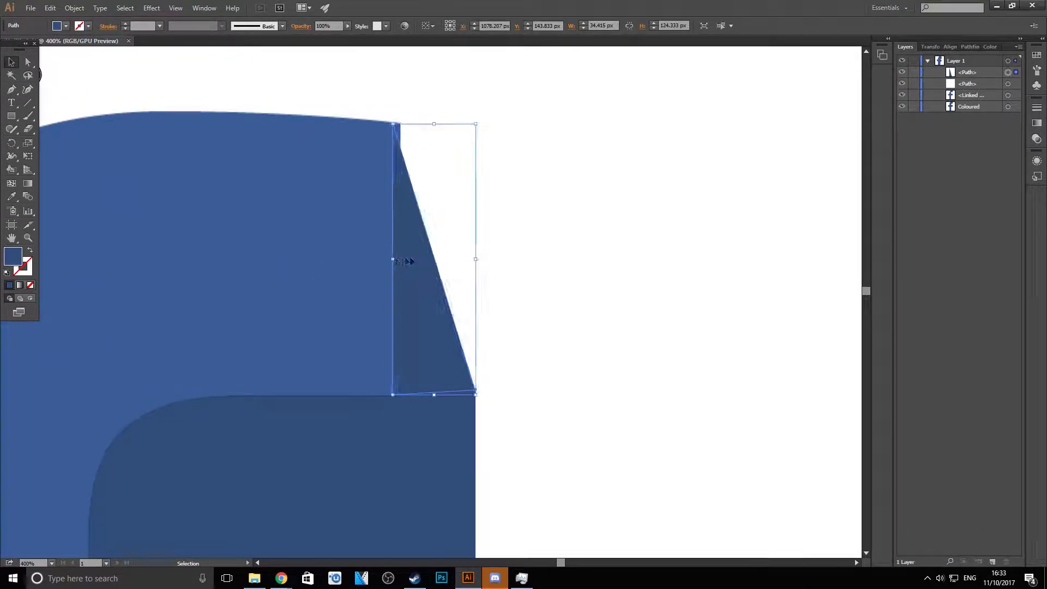
drag(479, 258, 485, 259)
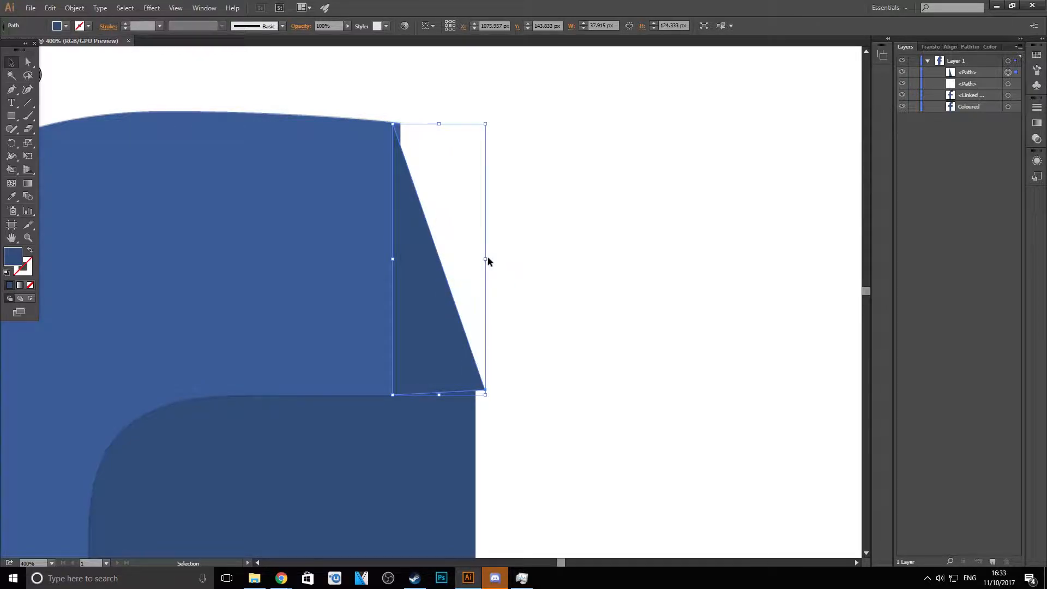
key(ctrl+z)
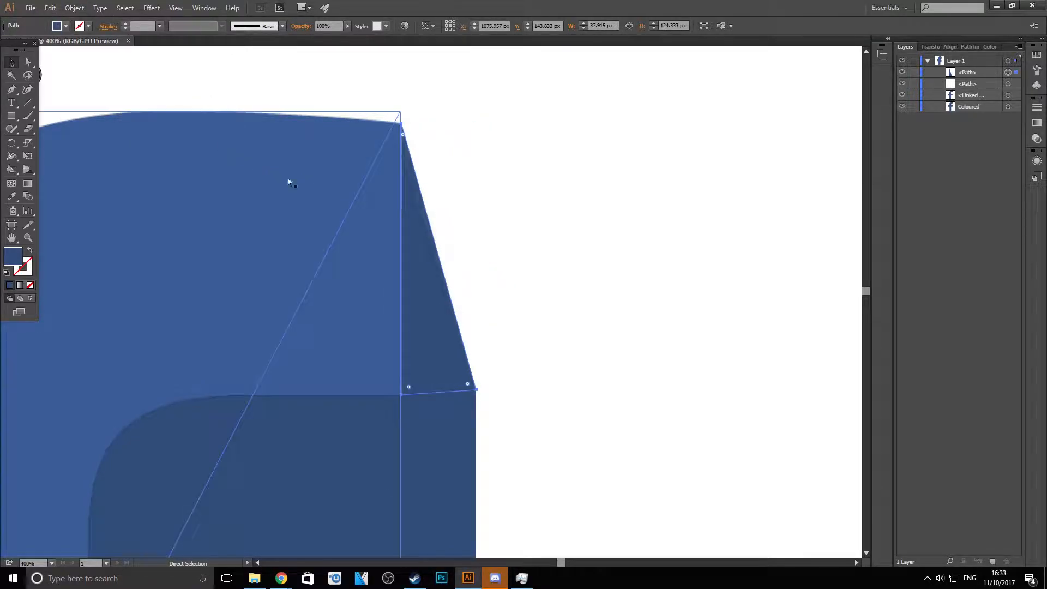
- Move the hook triangle's two left anchor points onto the original logo to close the white gap, and deselect it
click(27, 63)
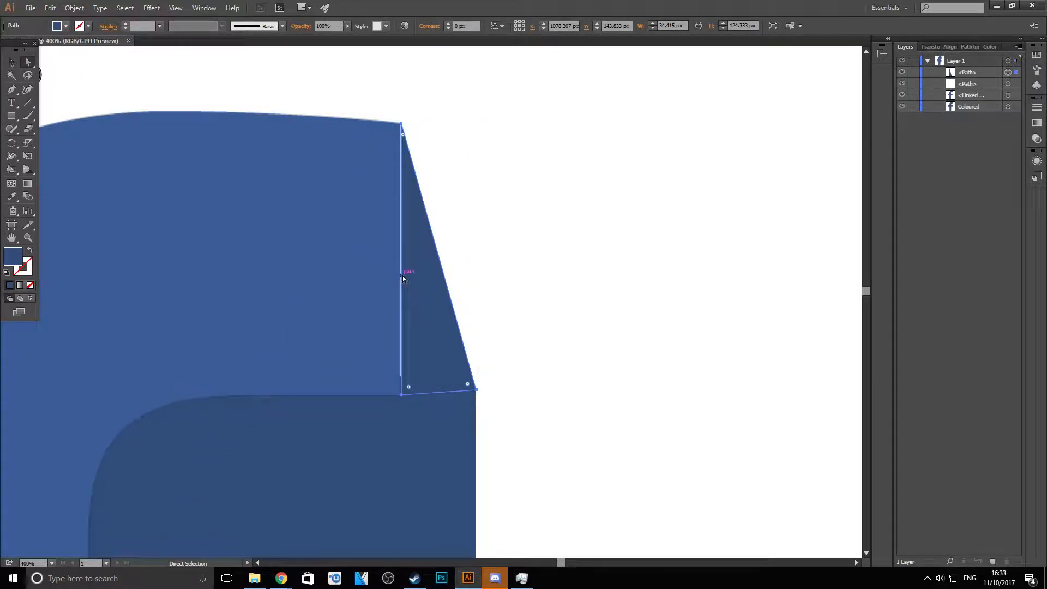
scroll(401, 270, up, 2)
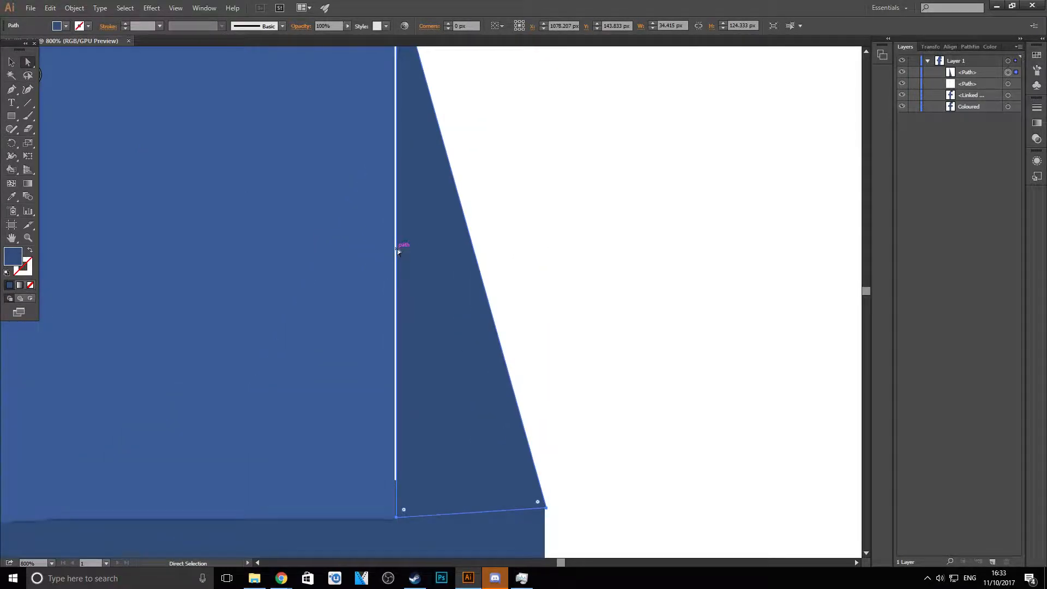
scroll(397, 247, up, 2)
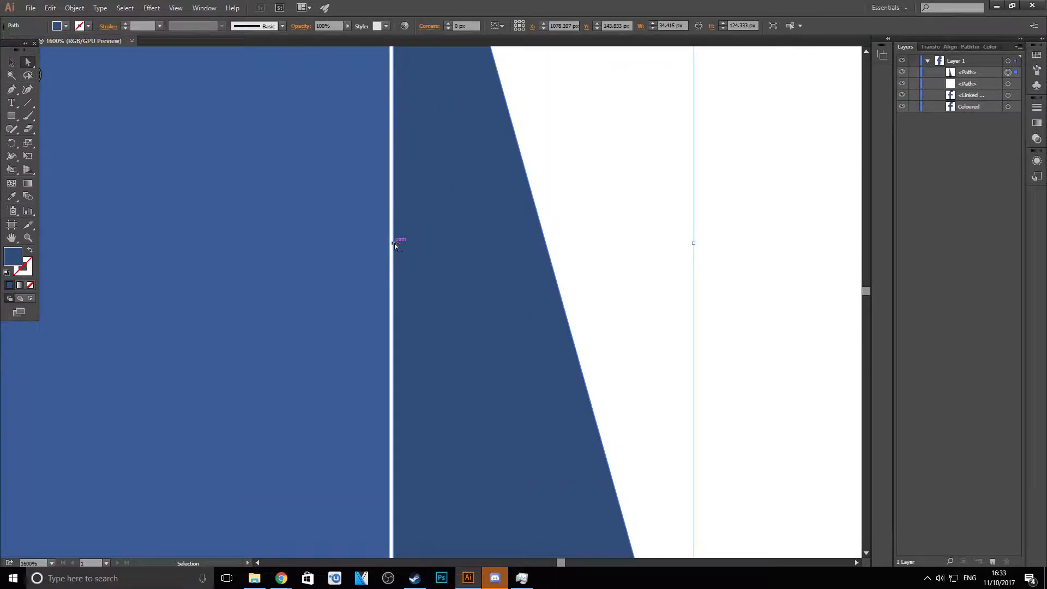
scroll(395, 251, down, 4)
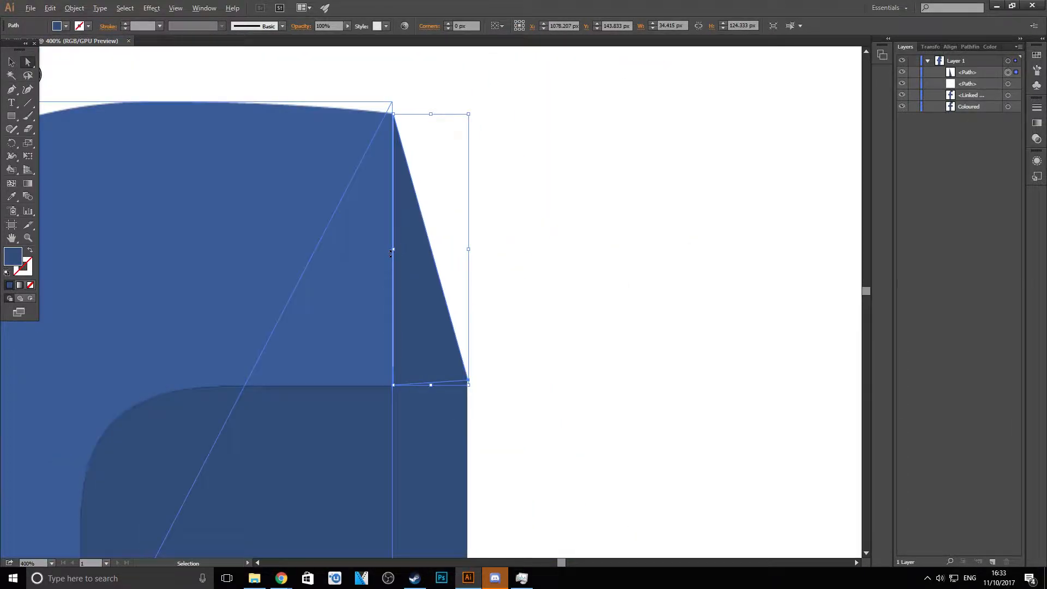
scroll(399, 252, up, 1)
drag(395, 250, 389, 251)
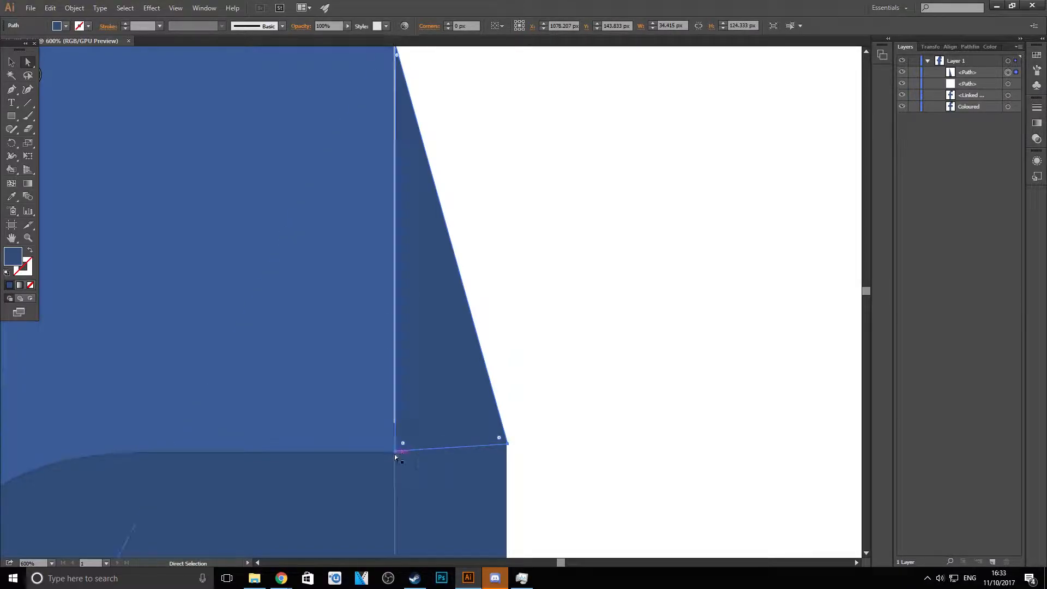
drag(395, 450, 387, 450)
scroll(376, 105, up, 3)
scroll(370, 95, up, 4)
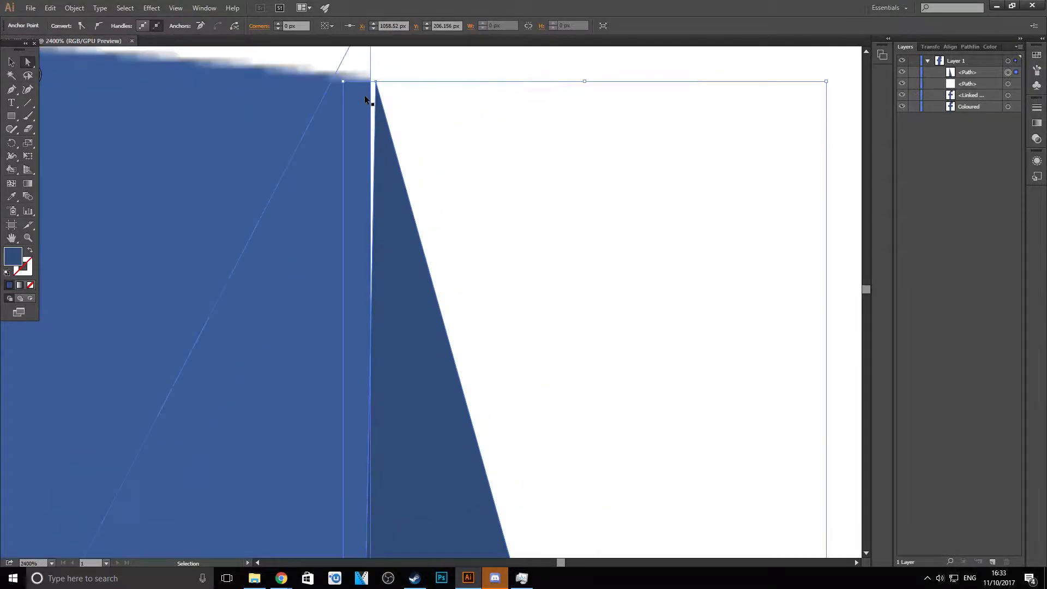
drag(376, 83, 371, 77)
click(433, 100)
scroll(427, 121, down, 10)
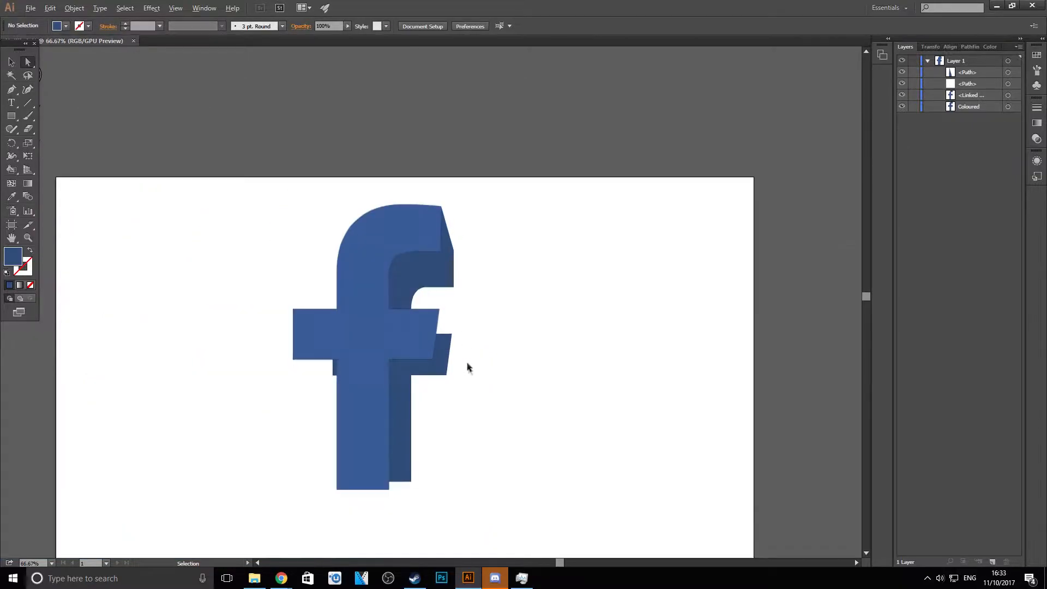
- Draw a closed dark blue triangle joining the upper-right corners of the two crossbars, overlapping the original logo's edge
scroll(469, 360, up, 2)
scroll(417, 262, down, 1)
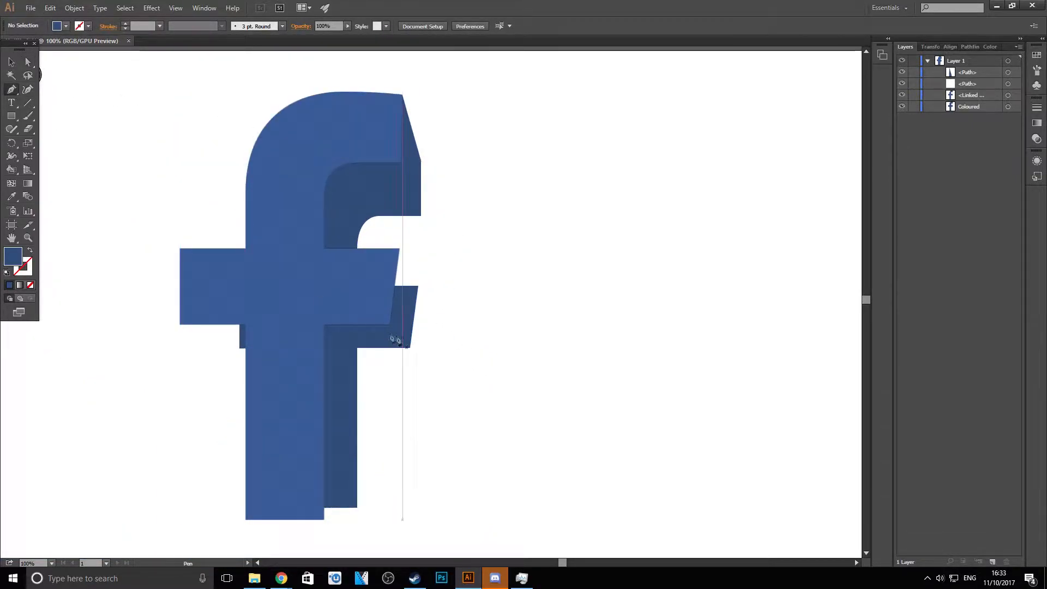
scroll(387, 332, up, 2)
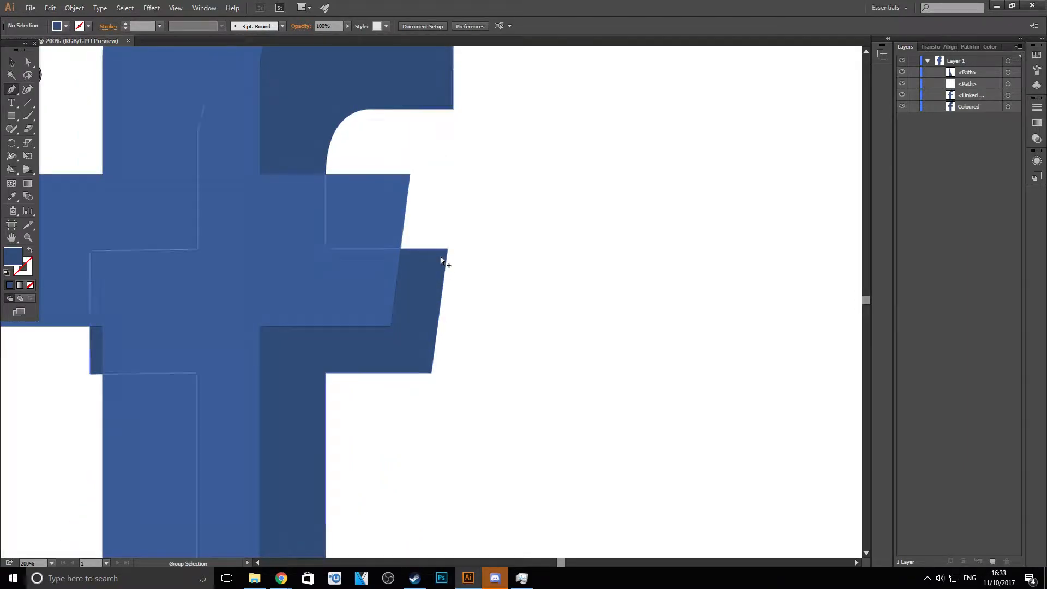
scroll(441, 257, up, 1)
click(451, 245)
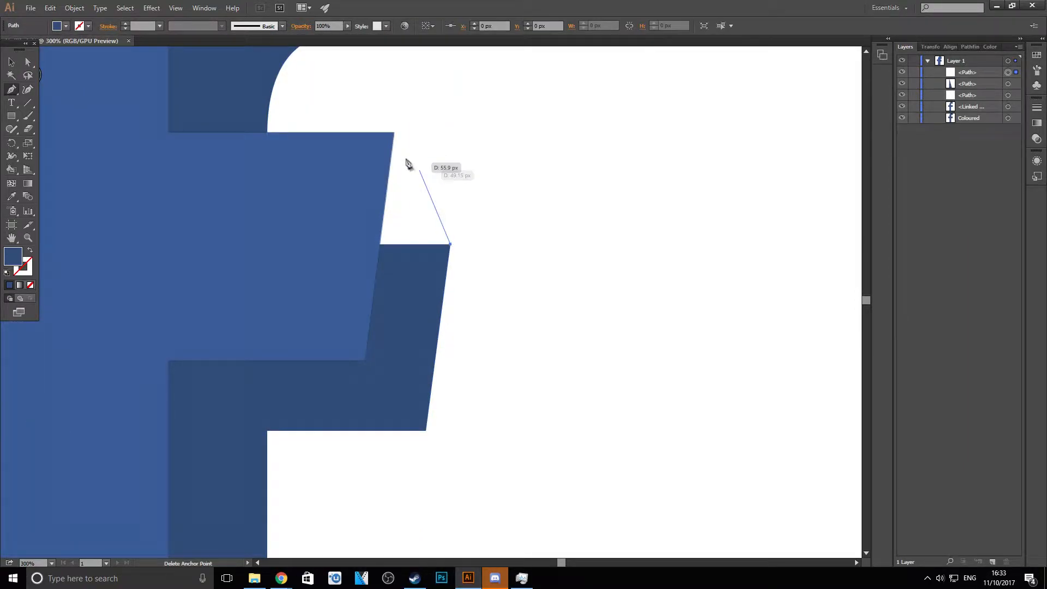
click(394, 134)
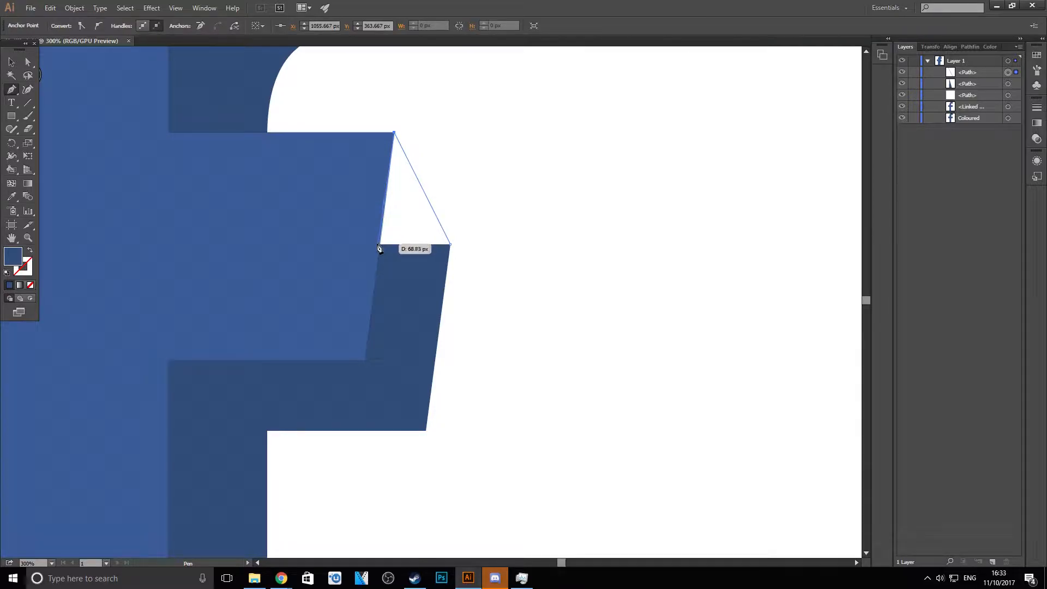
click(370, 244)
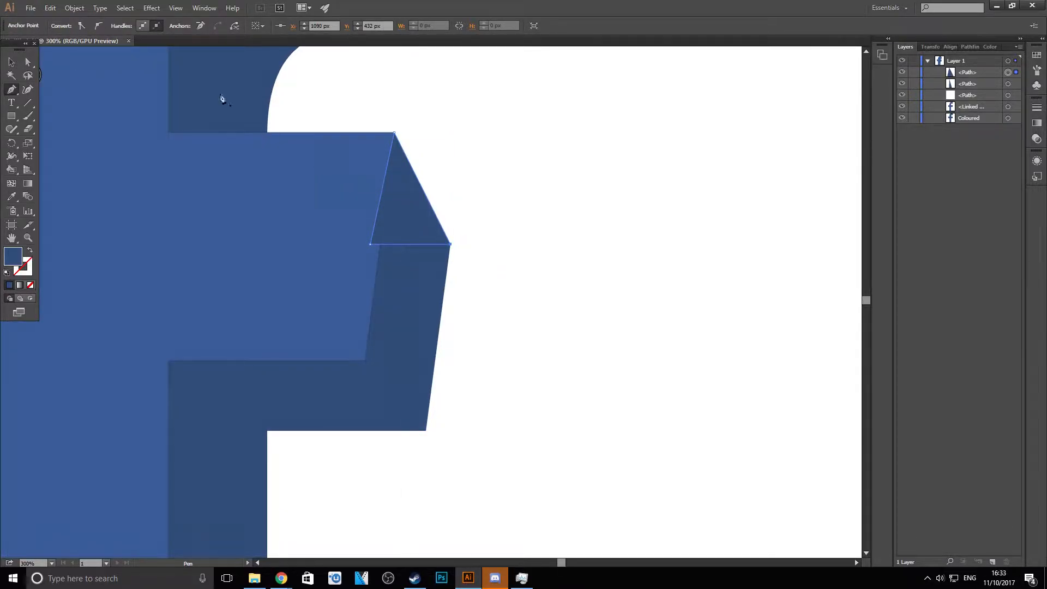
- Reorder the hook and crossbar triangles beneath the Coloured path in the layer stack, and deselect
click(12, 58)
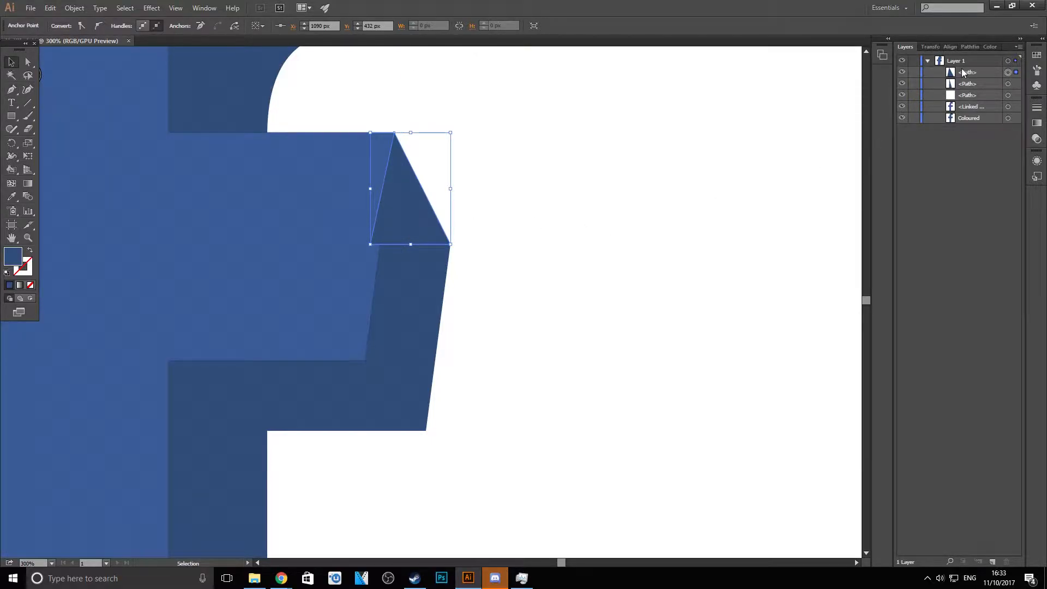
drag(969, 82, 978, 127)
click(655, 284)
key(ctrl+1)
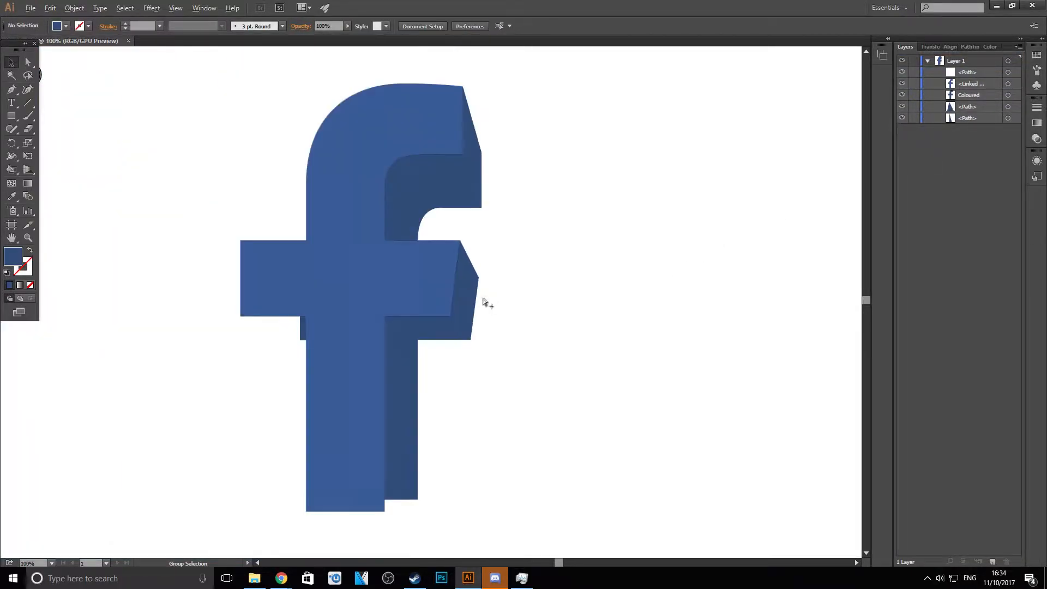
- Draw a closed dark blue triangle joining the lower-right corners of the two stems, overlapping the original logo's edge
scroll(424, 481, up, 3)
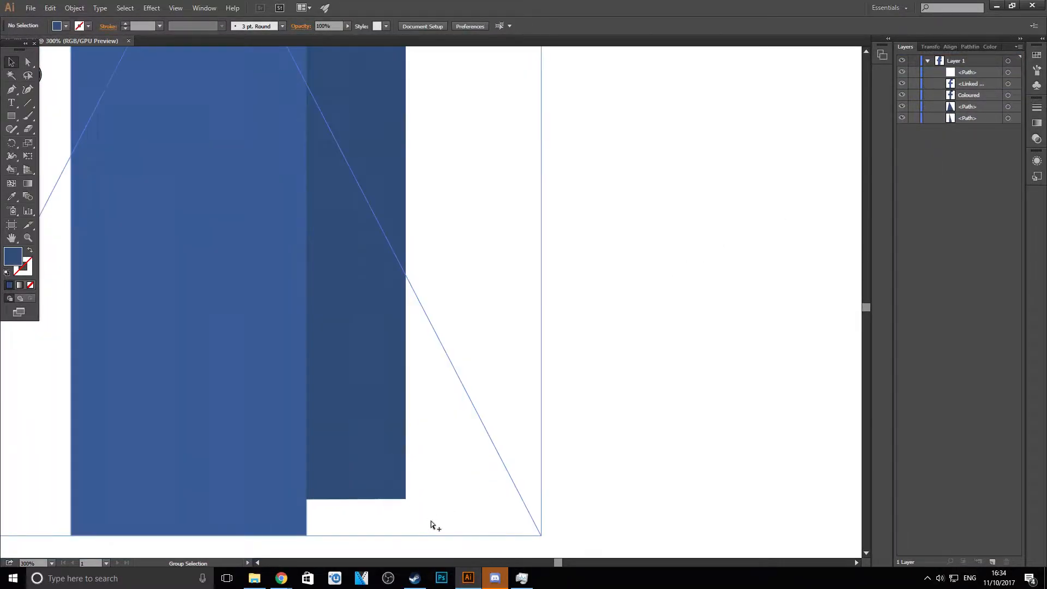
scroll(402, 507, down, 2)
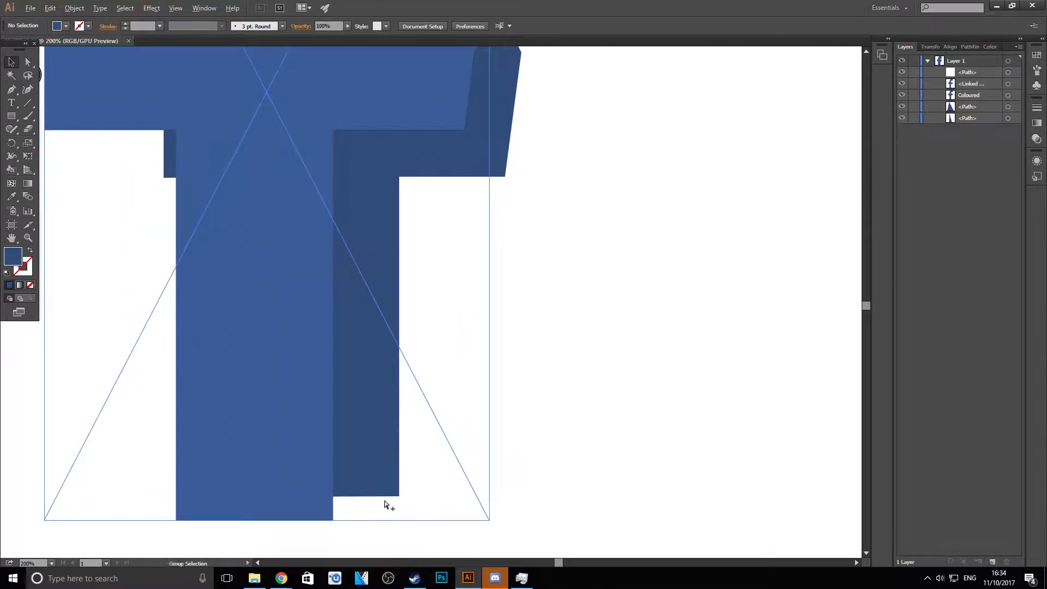
scroll(440, 365, down, 2)
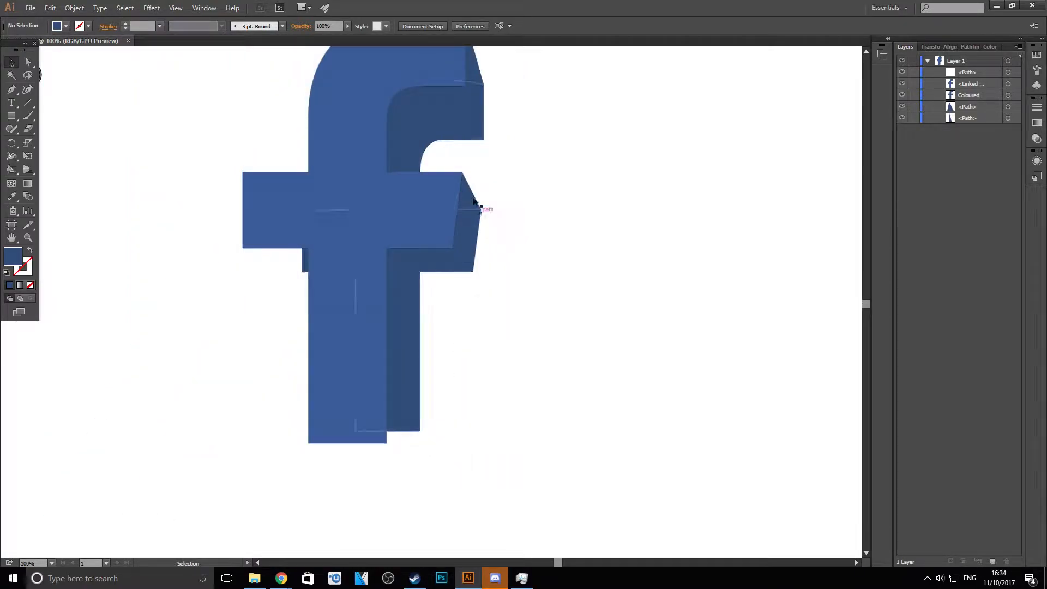
scroll(389, 474, up, 3)
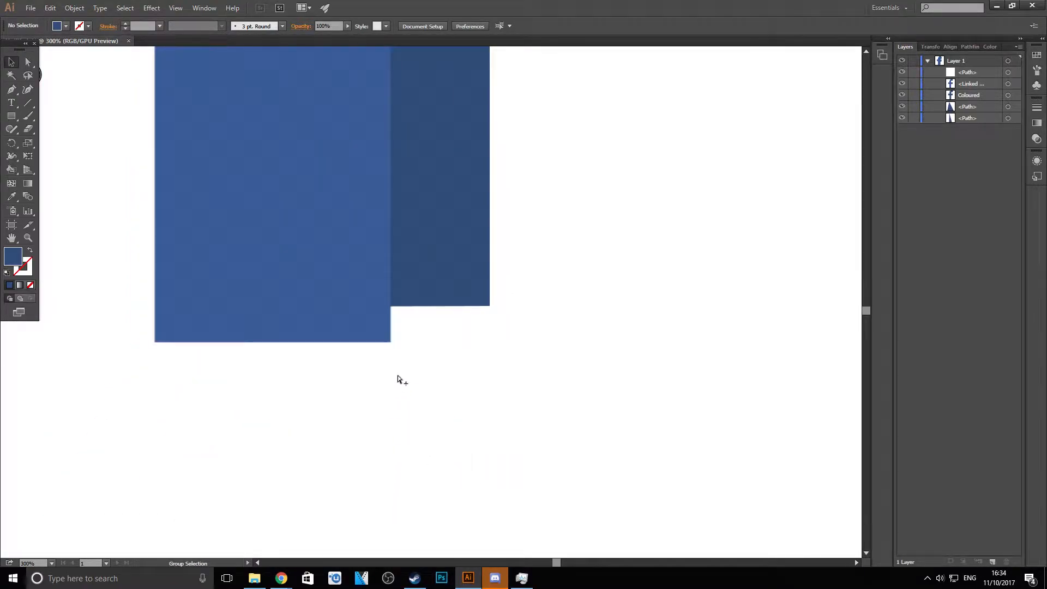
click(12, 91)
click(390, 342)
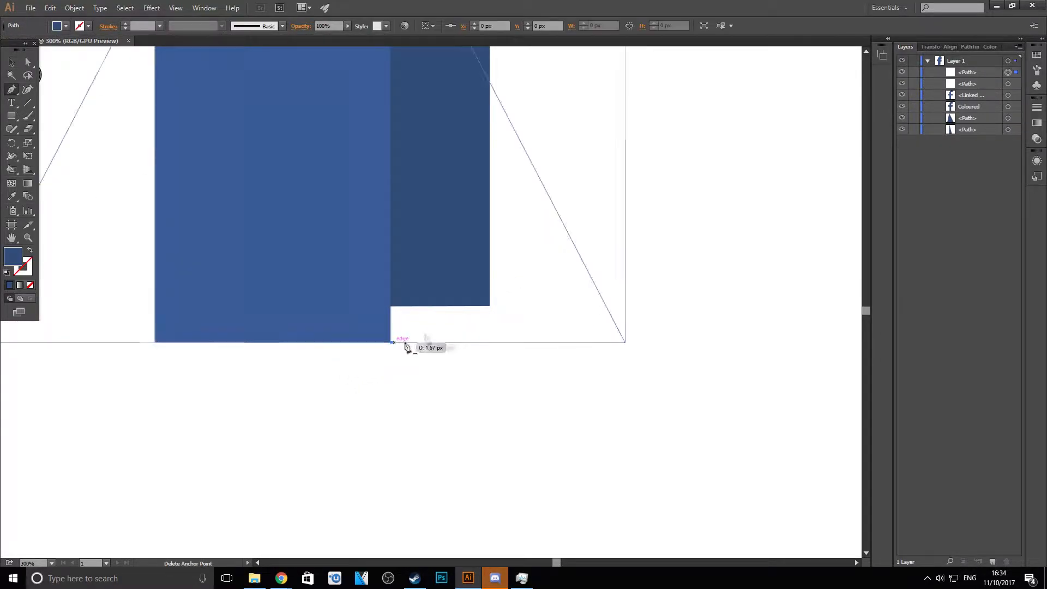
click(490, 306)
click(382, 292)
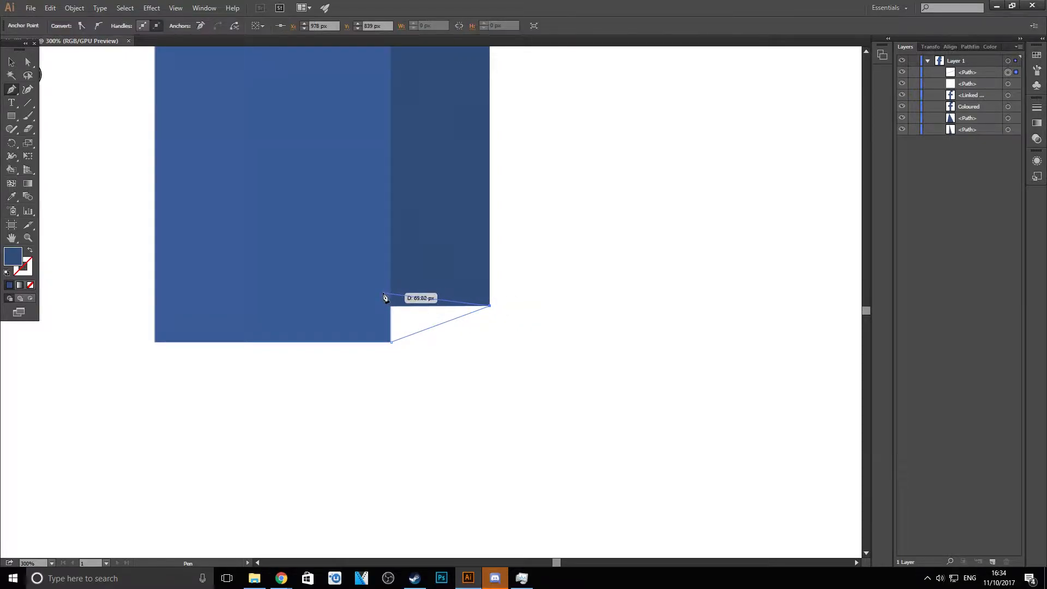
click(389, 343)
- Reorder the stem's bottom triangle directly beneath the Coloured path in the layer stack, and deselect
click(9, 61)
click(84, 140)
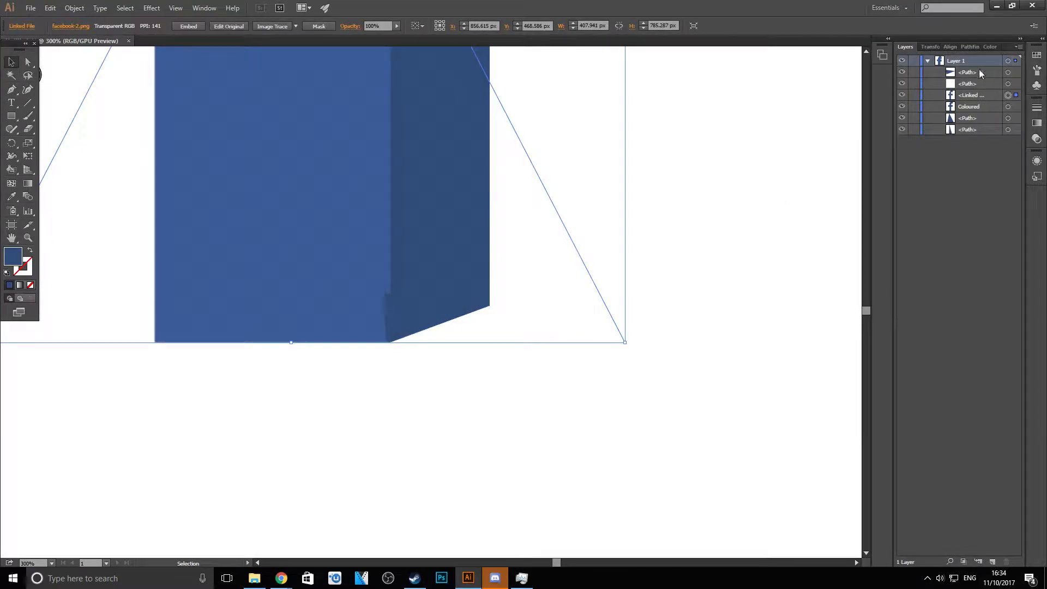
drag(975, 75, 974, 113)
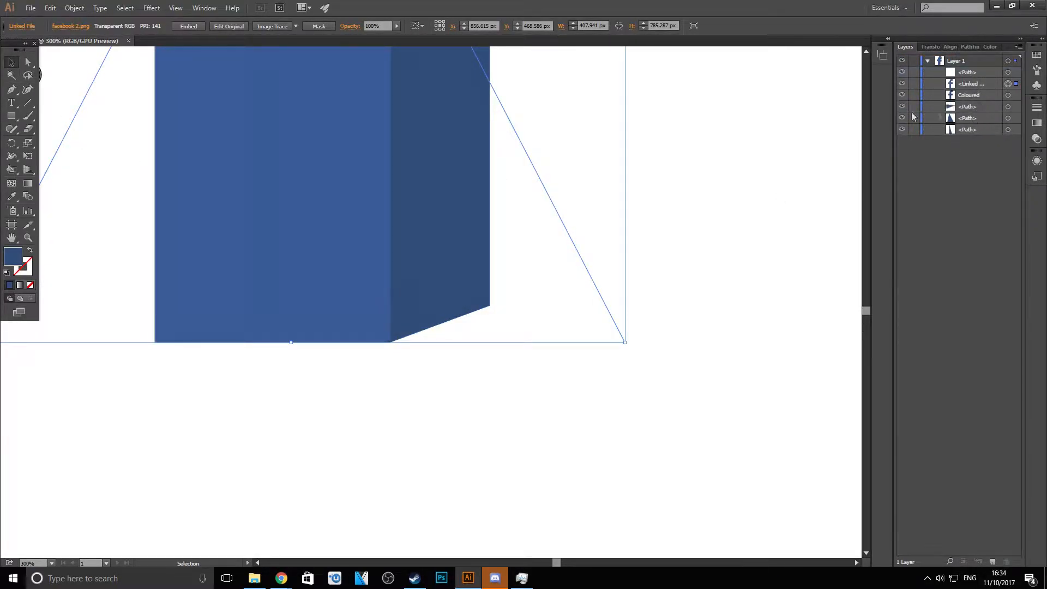
click(708, 214)
- Draw a closed dark blue triangle joining the lower-left corners of the two crossbars, slightly overlapping the original crossbar's underside
scroll(706, 214, down, 5)
scroll(763, 99, up, 1)
scroll(566, 77, up, 1)
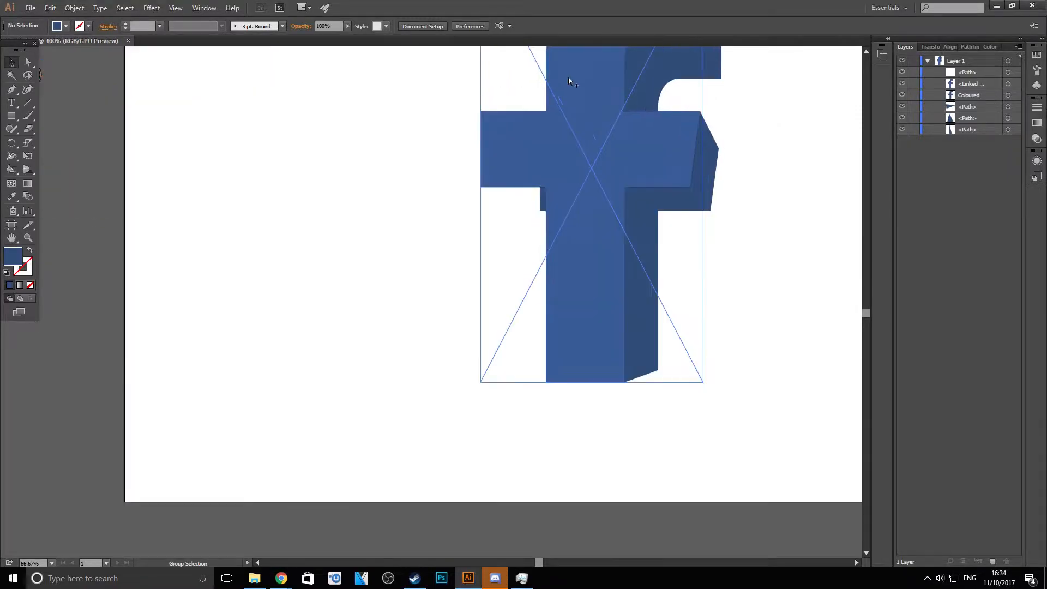
scroll(595, 92, down, 1)
drag(532, 564, 539, 563)
scroll(483, 120, up, 1)
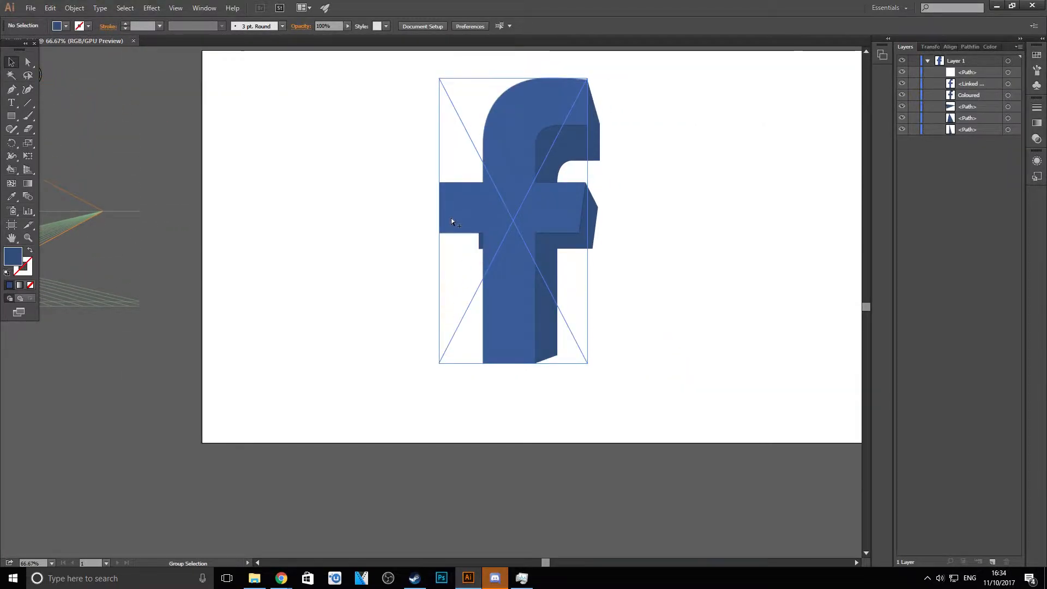
scroll(450, 217, up, 3)
scroll(491, 215, up, 1)
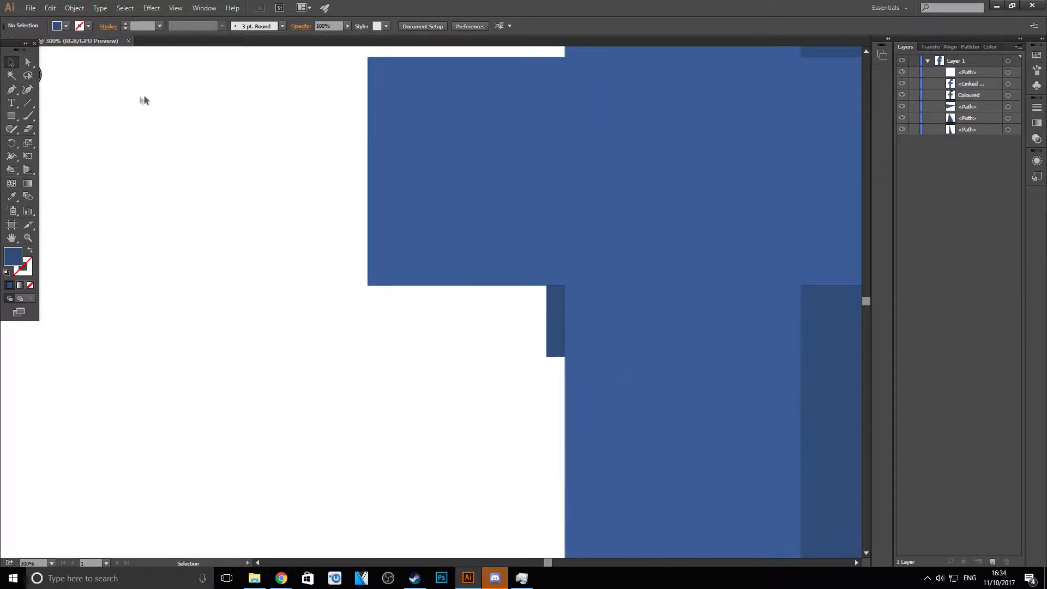
click(12, 89)
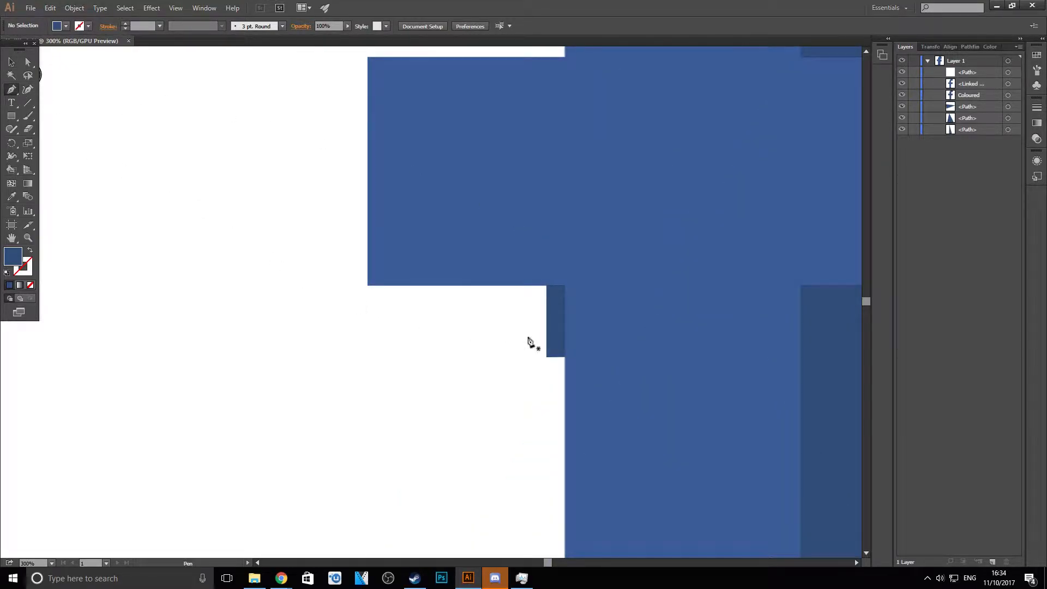
click(546, 357)
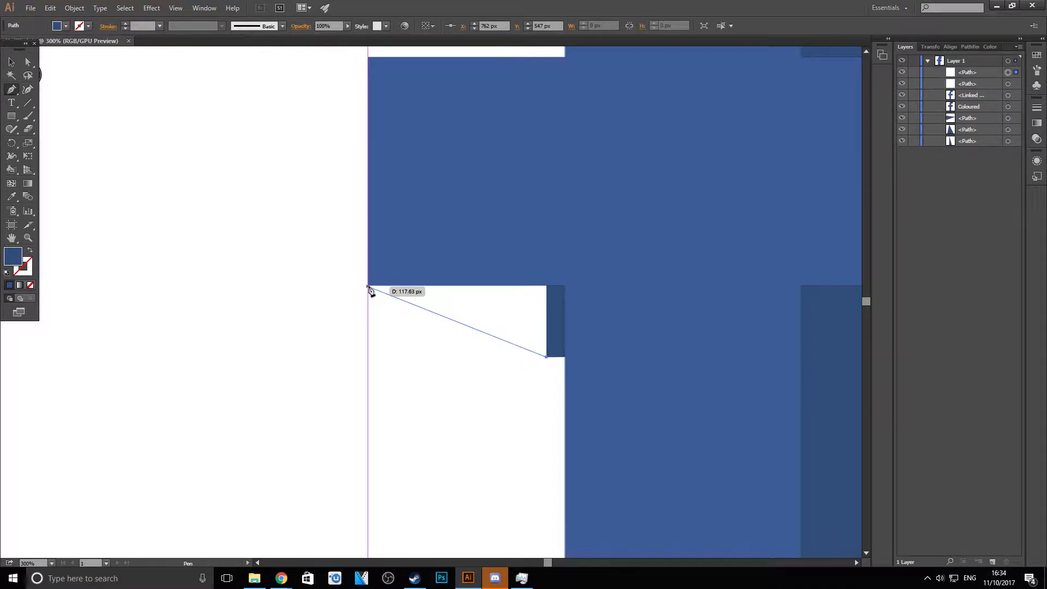
click(367, 285)
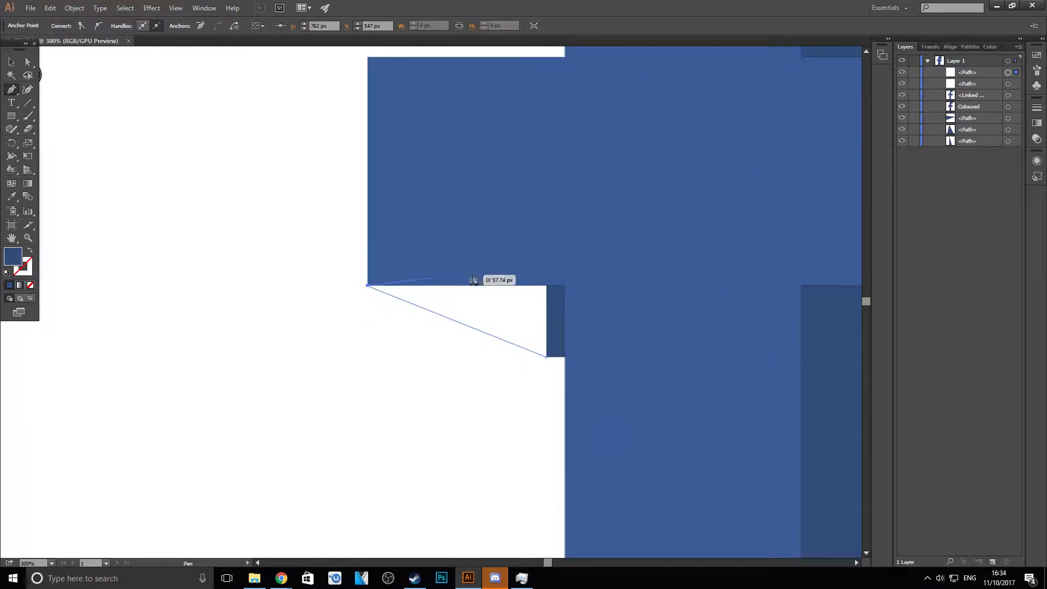
click(553, 280)
click(546, 356)
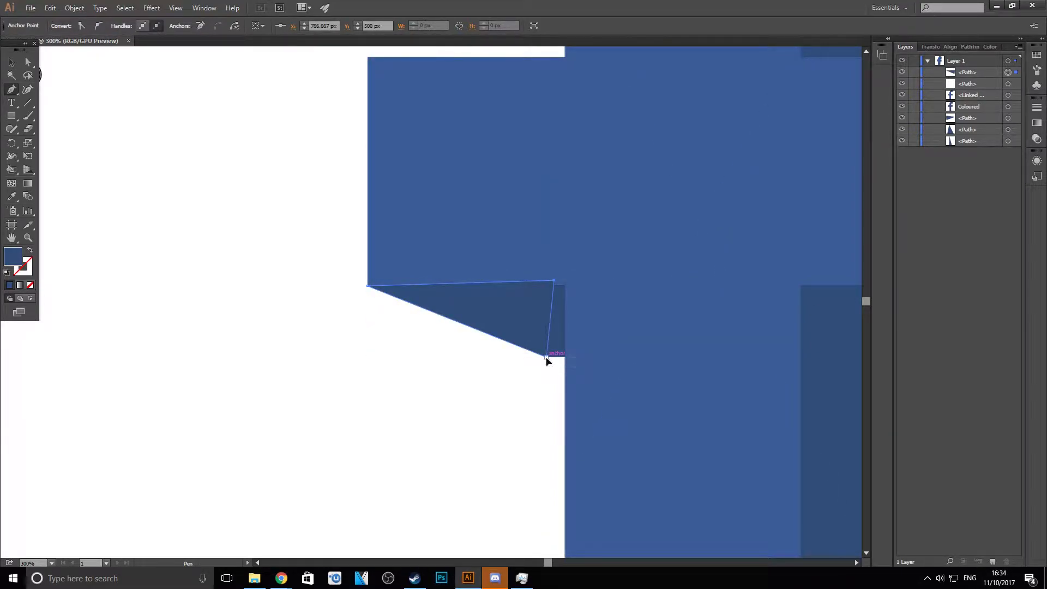
- Reorder the left crossbar triangle directly beneath the Coloured path in the layer stack
click(12, 63)
click(70, 100)
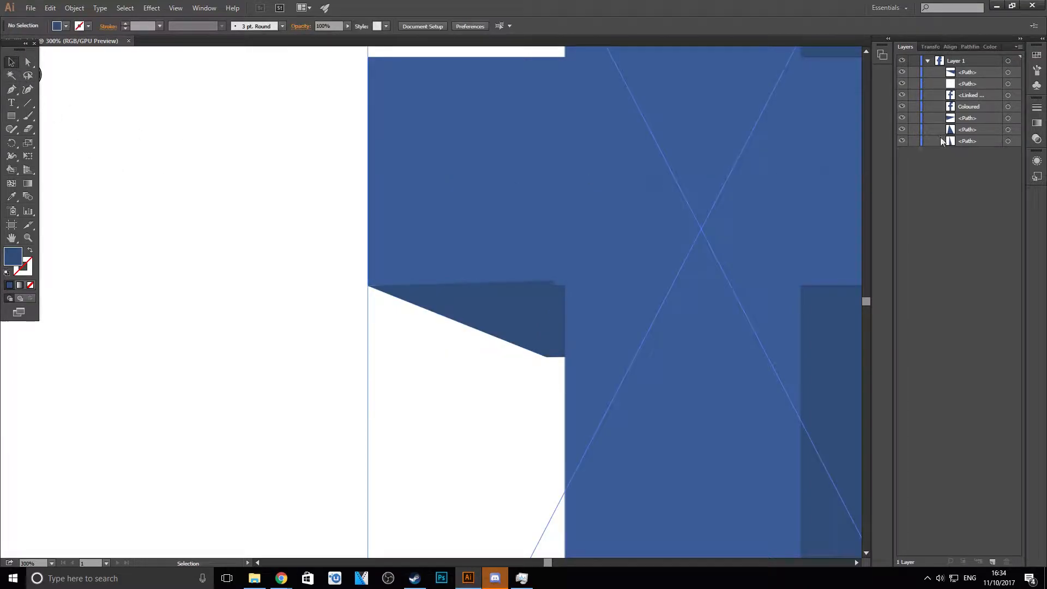
drag(969, 73, 966, 112)
- Set the fill to a darker shade of navy blue for the deeper shadow faces
scroll(686, 274, down, 2)
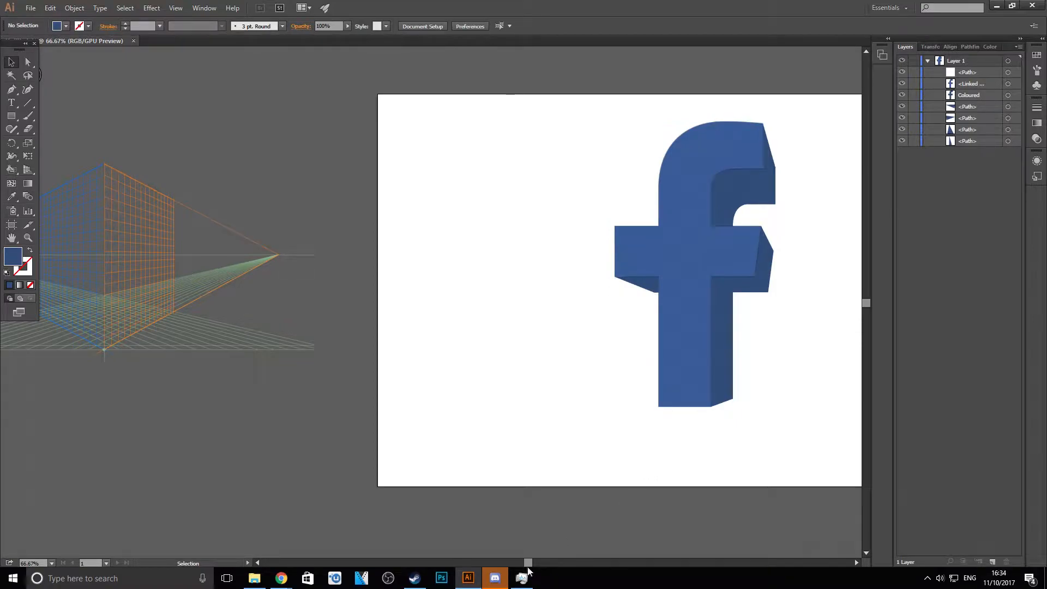
drag(528, 567, 550, 564)
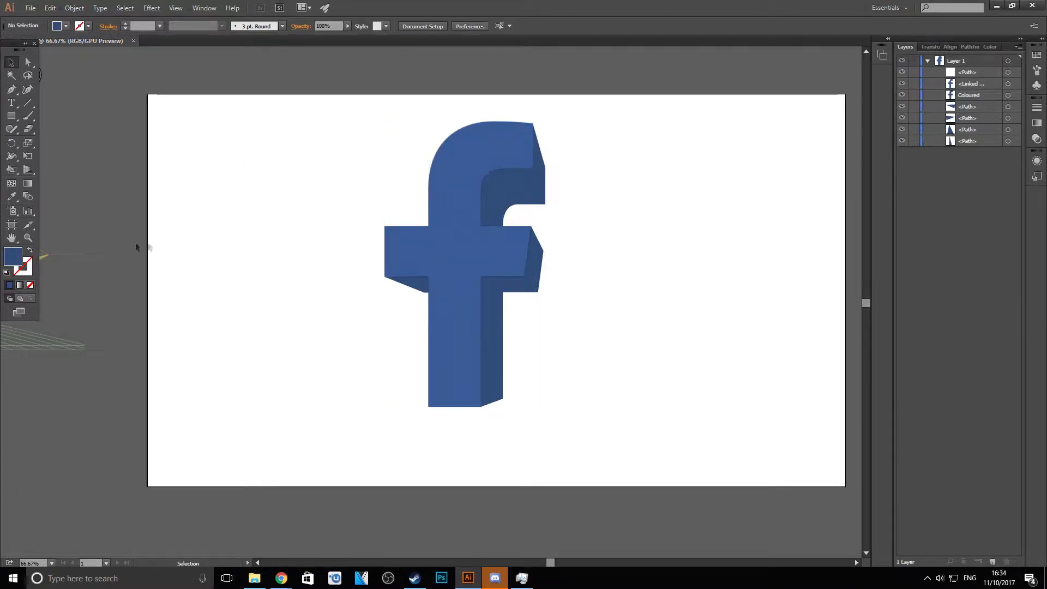
double_click(13, 256)
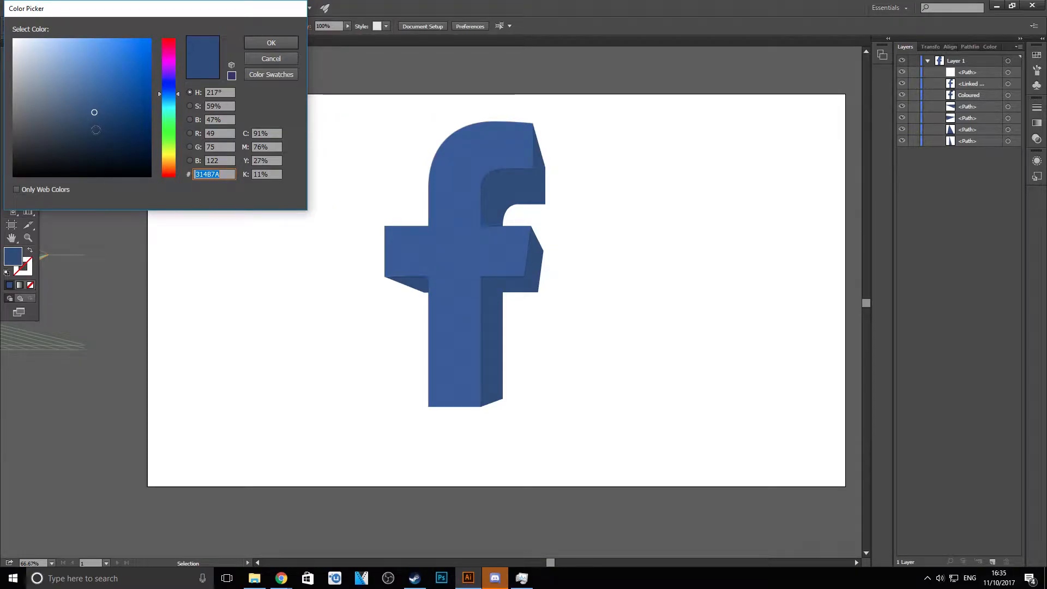
key(Return)
- Draw a closed four-point darker navy shape over the end face of the f's upper hook, and deselect it
scroll(619, 194, up, 2)
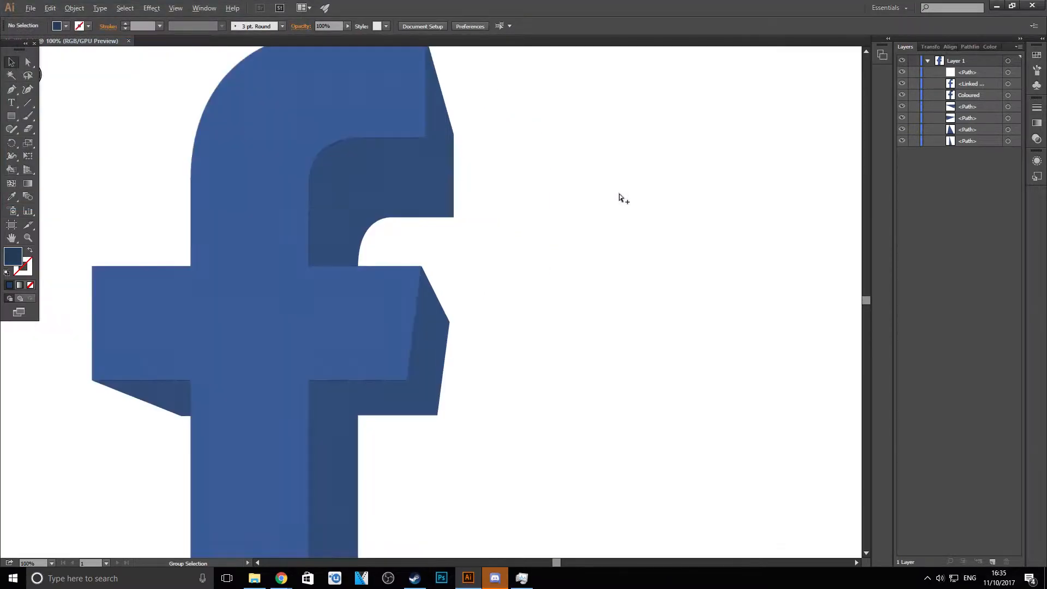
scroll(444, 90, up, 2)
scroll(360, 82, up, 1)
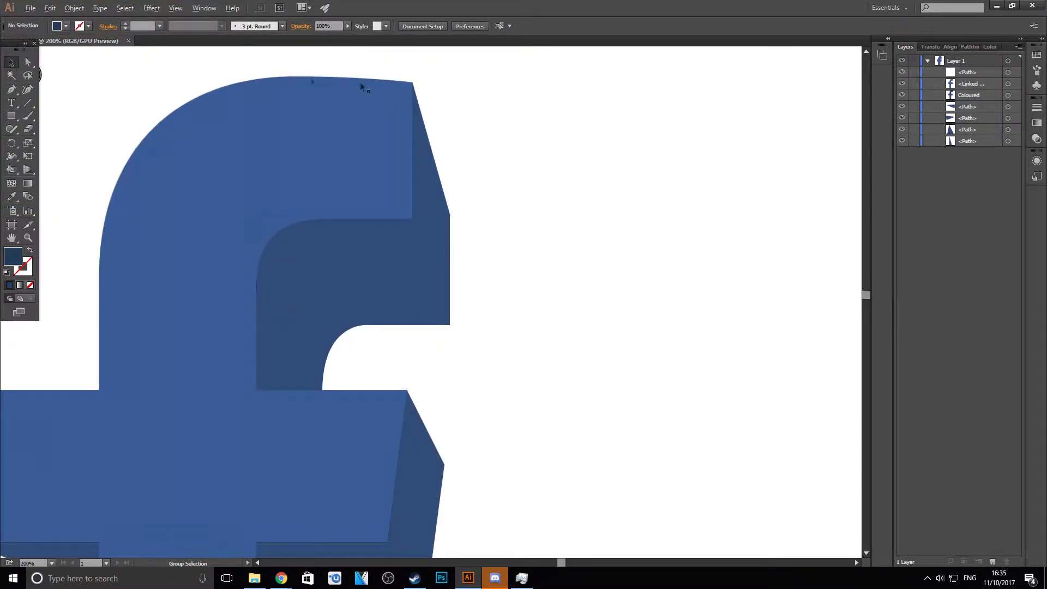
click(14, 93)
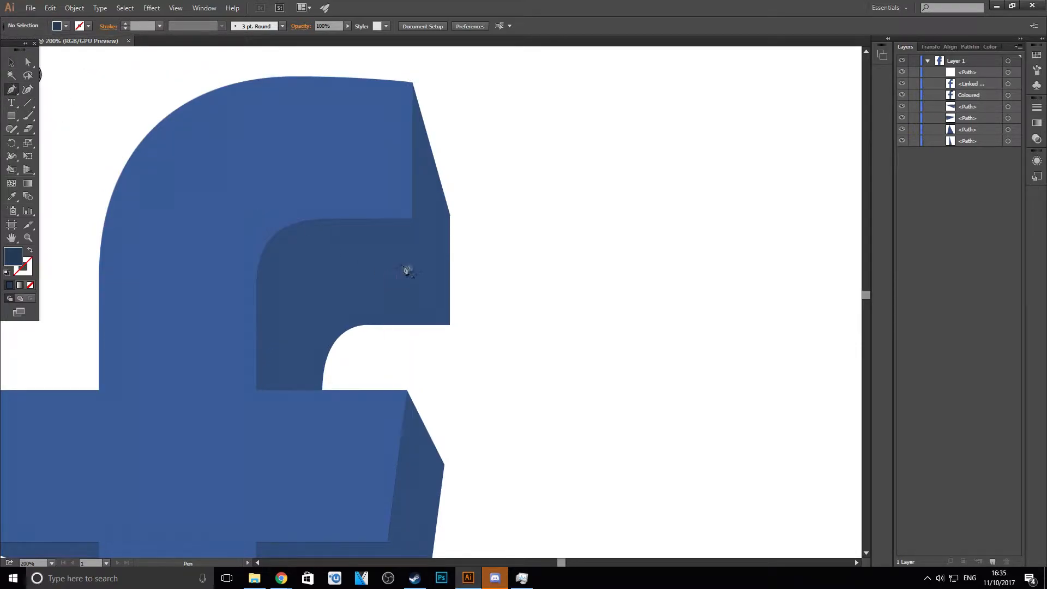
click(410, 218)
click(450, 324)
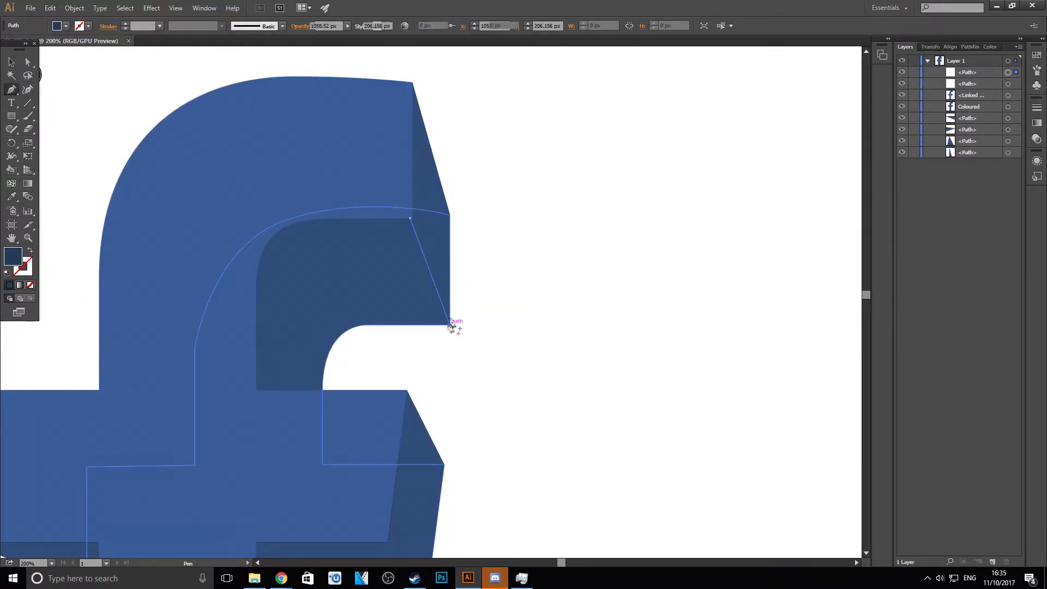
click(449, 215)
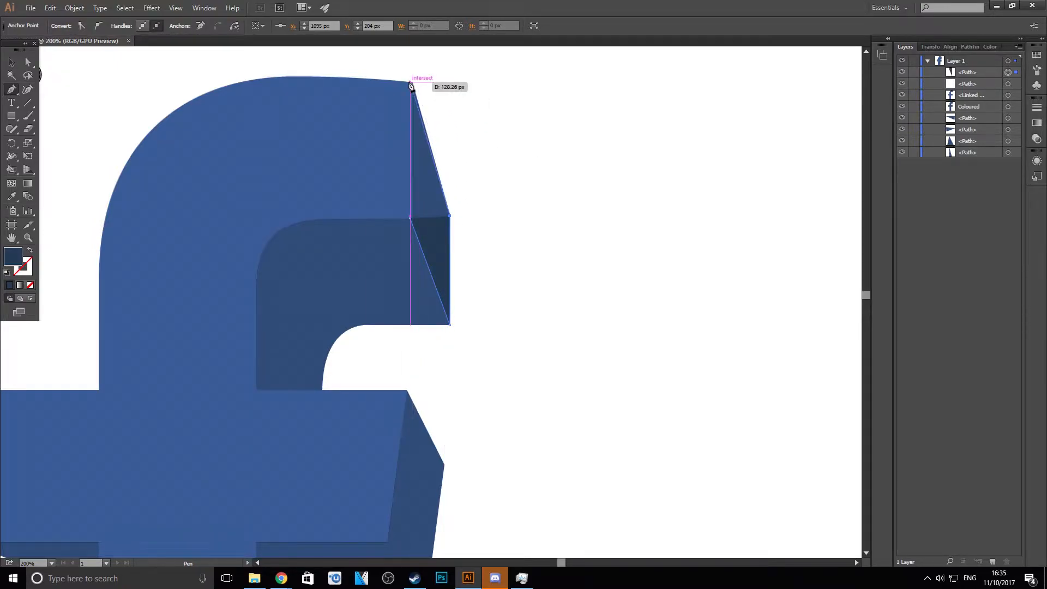
click(413, 82)
click(410, 218)
click(11, 62)
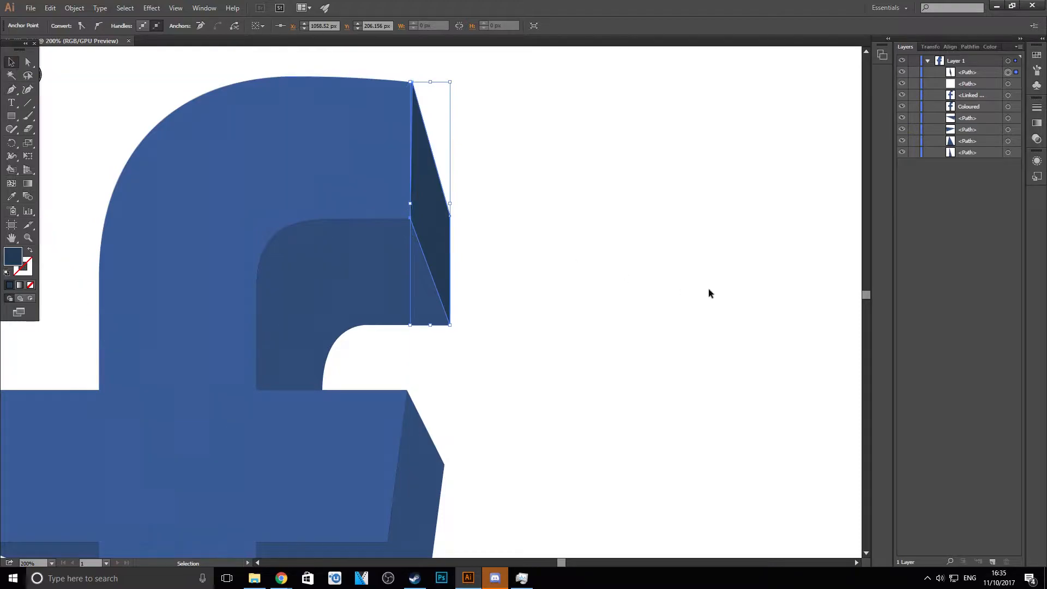
click(710, 289)
- Draw a closed four-point darker navy shape over the underside of the crossbar's right arm, from the stem to the arm's outer corner
scroll(357, 257, down, 2)
scroll(357, 259, down, 1)
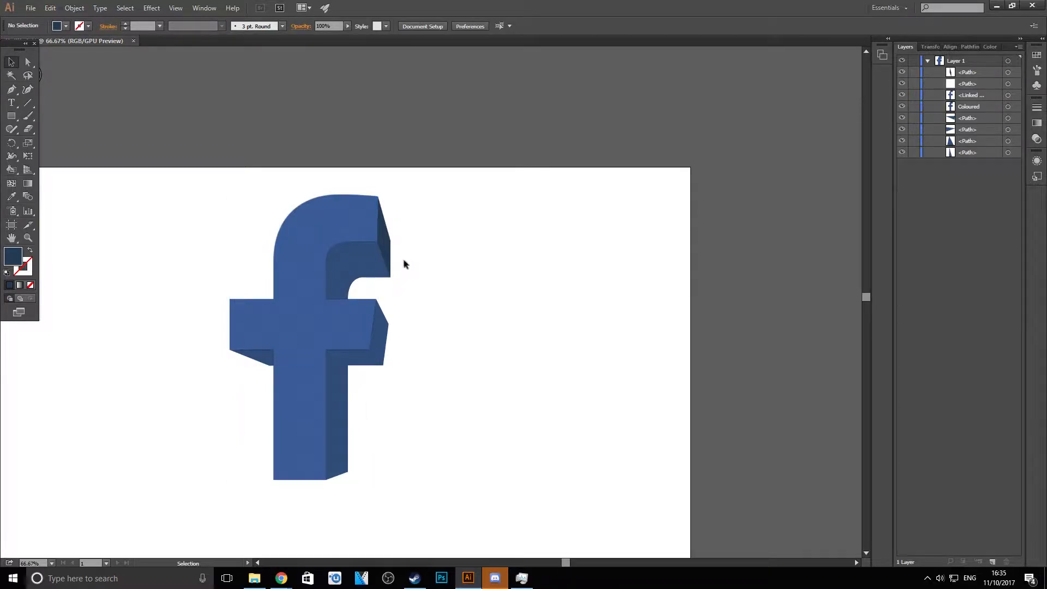
scroll(348, 350, up, 1)
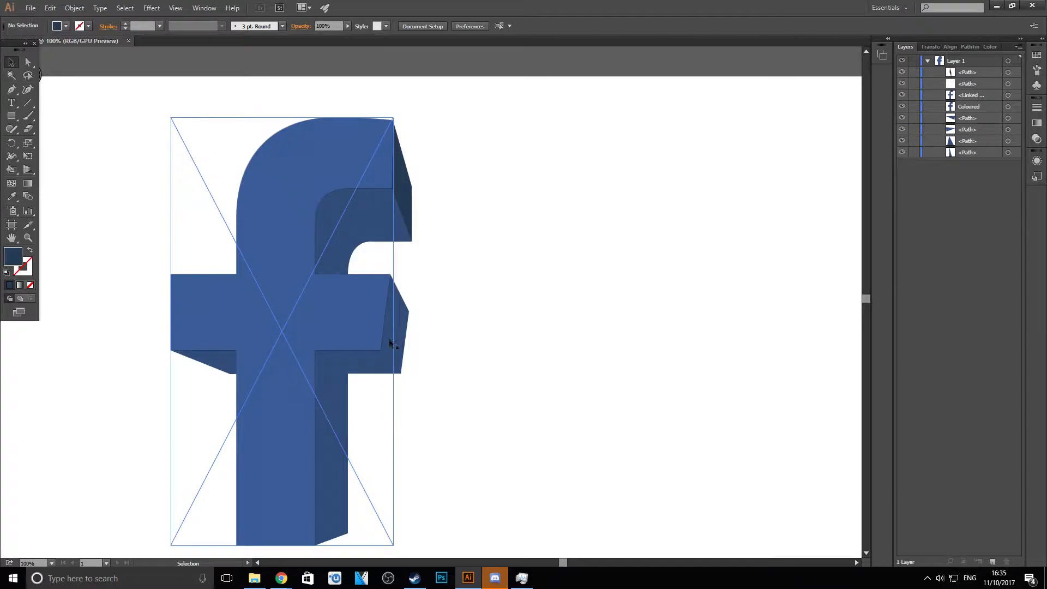
scroll(304, 405, up, 2)
scroll(450, 256, down, 2)
scroll(492, 140, up, 6)
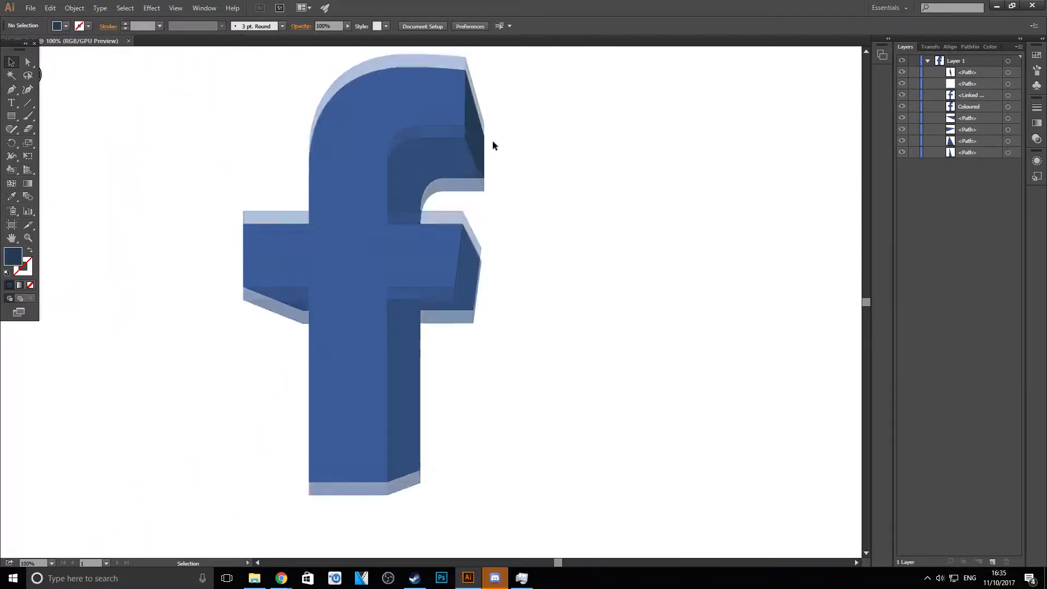
scroll(430, 436, up, 3)
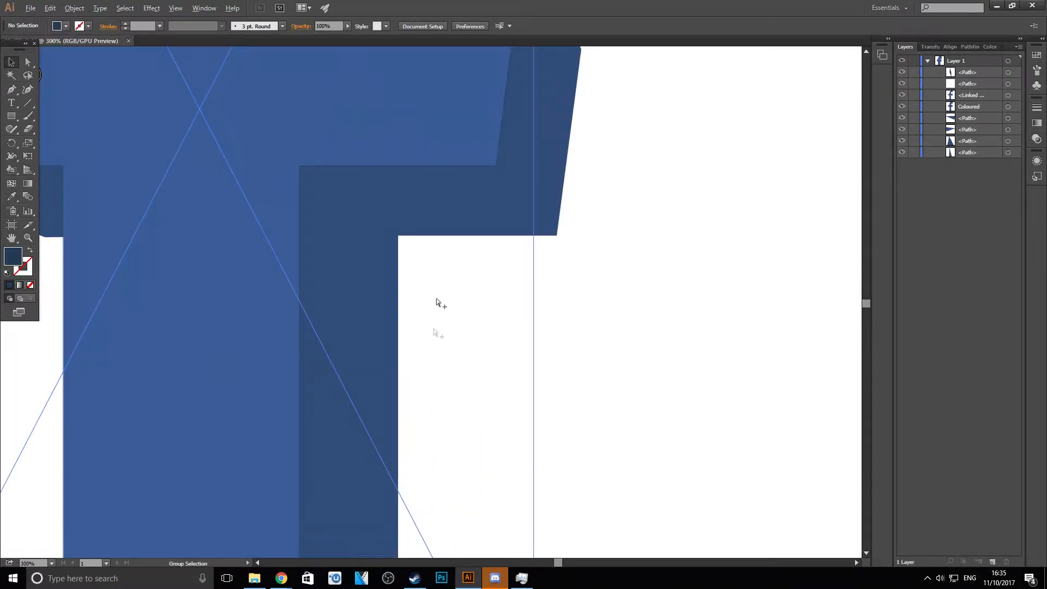
click(12, 89)
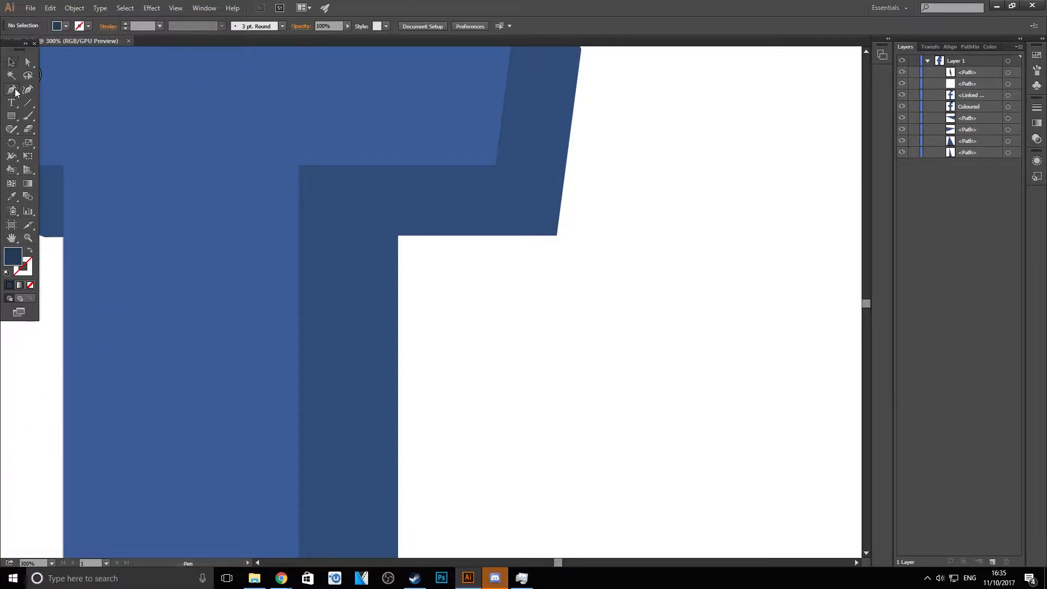
click(301, 167)
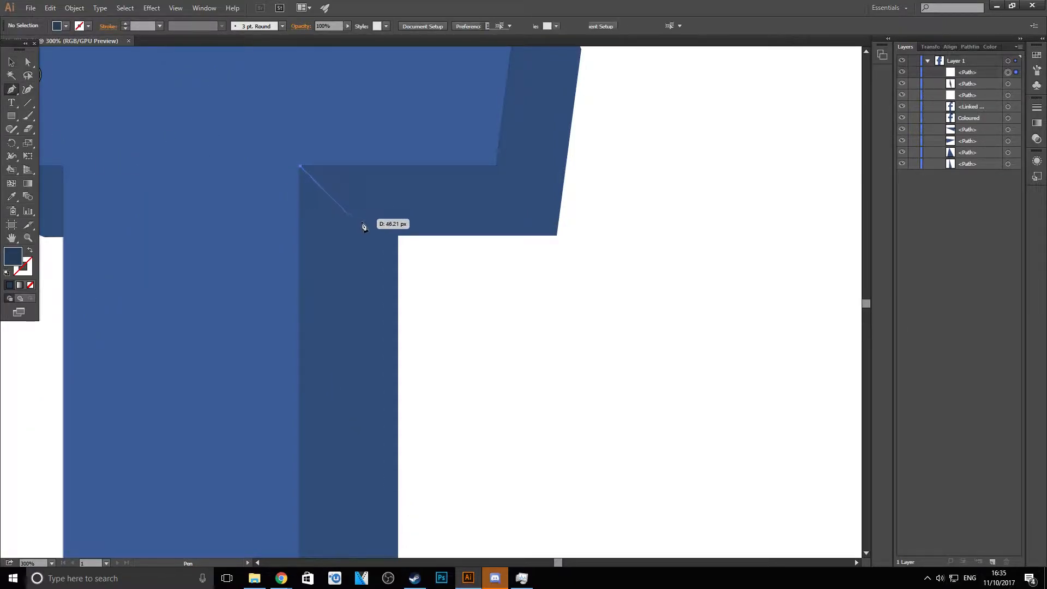
click(397, 235)
click(557, 235)
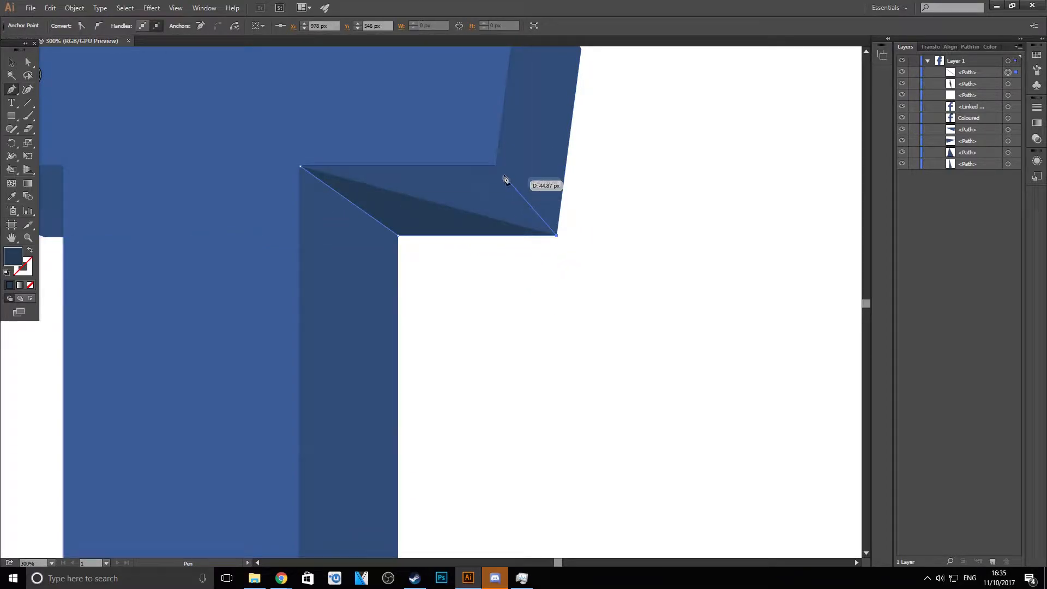
click(495, 169)
click(301, 167)
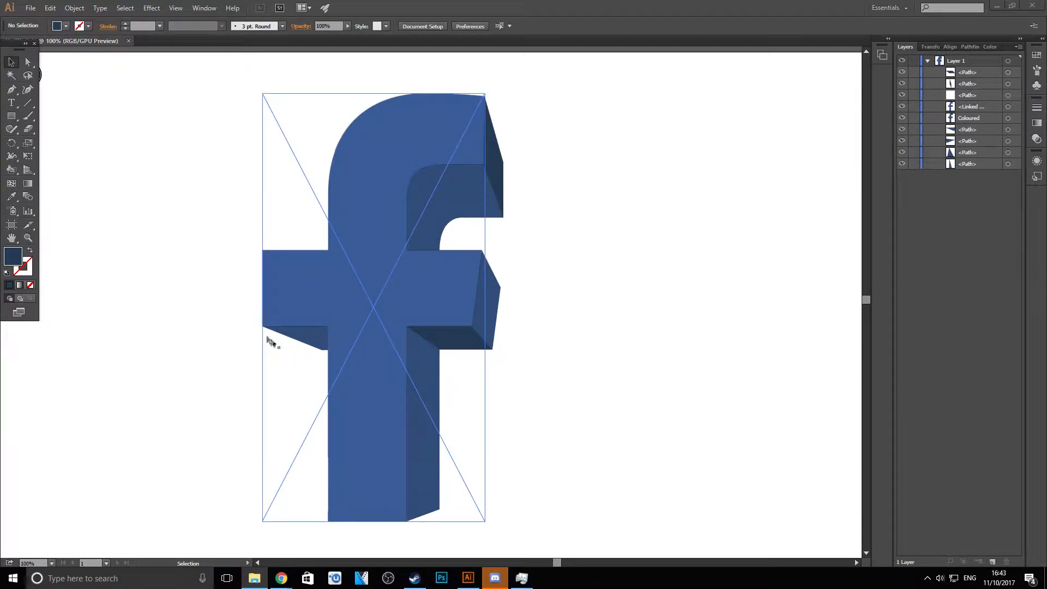
- Draw a closed four-point darker navy shape over the underside of the crossbar's left arm, up to the stem, and deselect it
scroll(272, 344, up, 3)
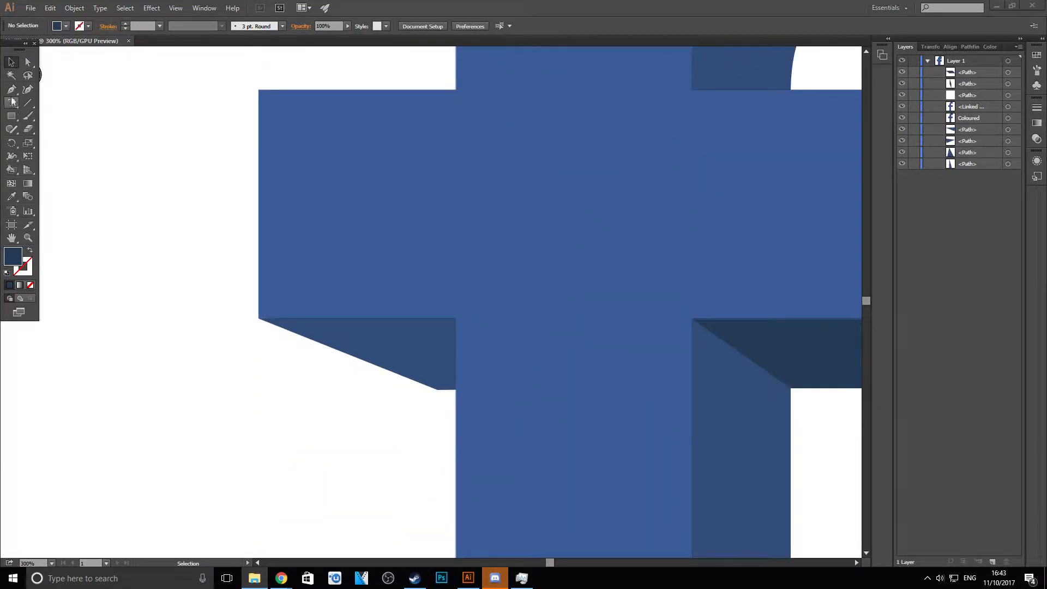
key(p)
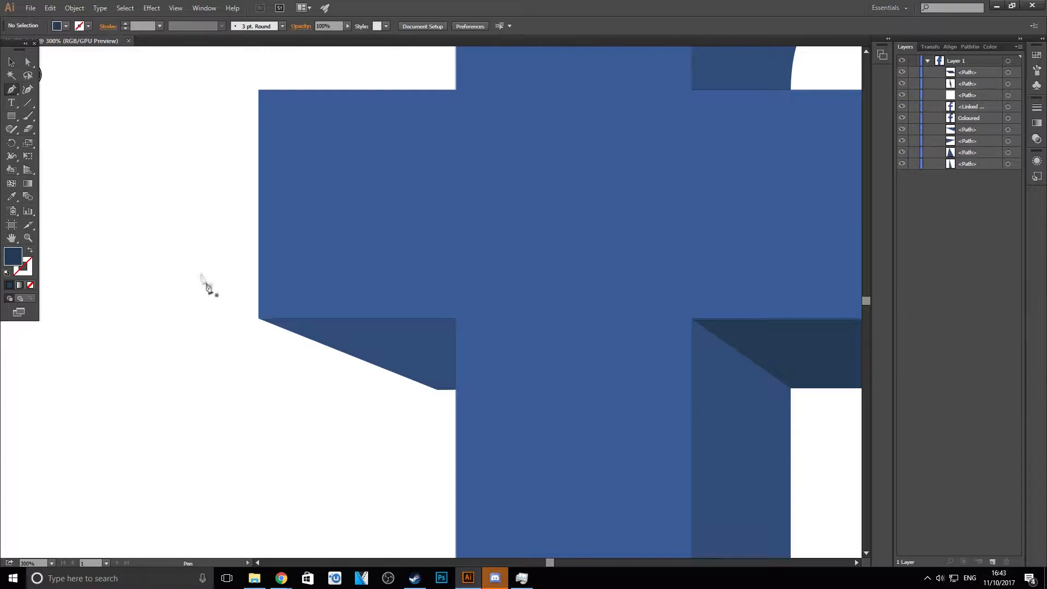
click(258, 318)
click(437, 389)
drag(438, 390, 456, 391)
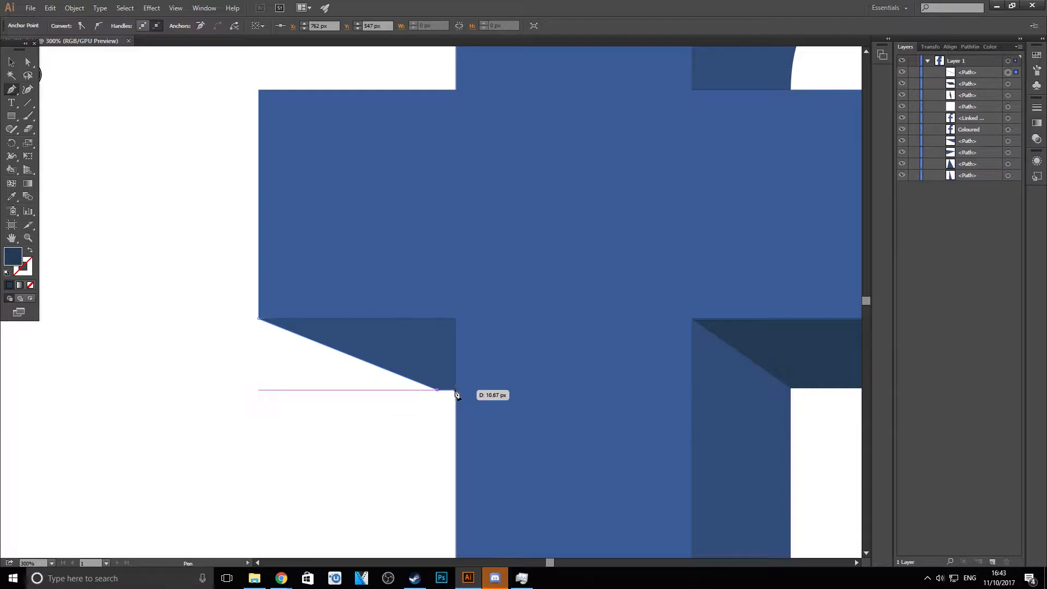
click(456, 390)
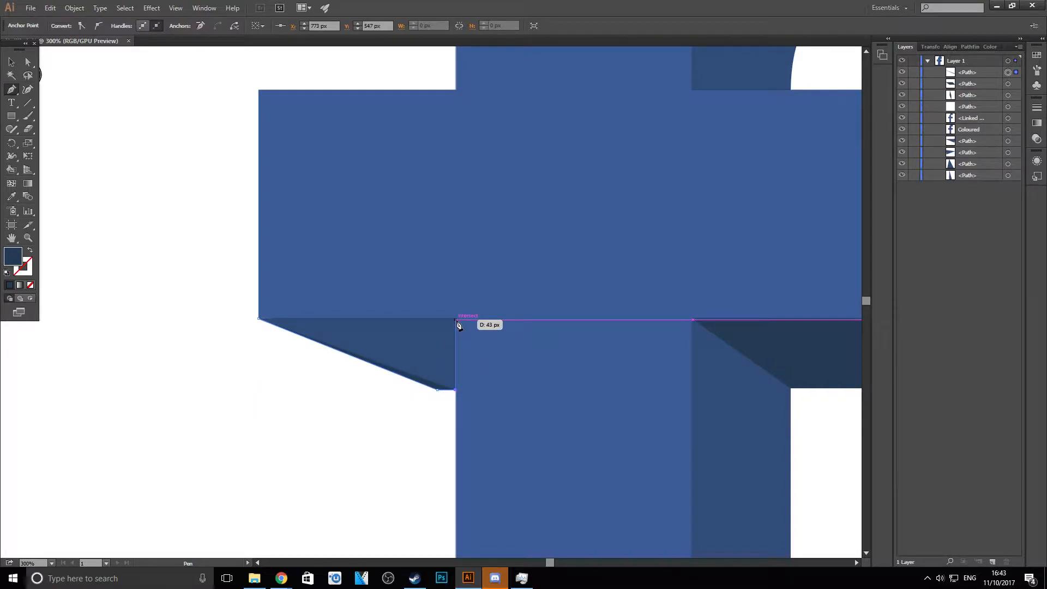
click(456, 320)
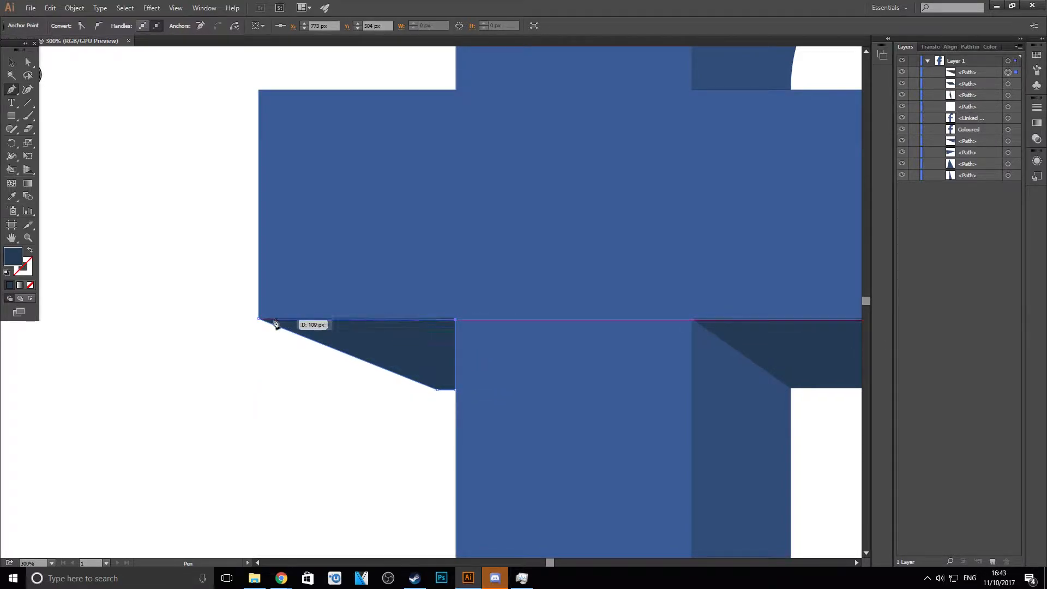
click(259, 319)
click(12, 63)
click(94, 150)
- Examine the shading on the f's upper hook and crossbar, both close up and across the whole logo
scroll(323, 269, down, 3)
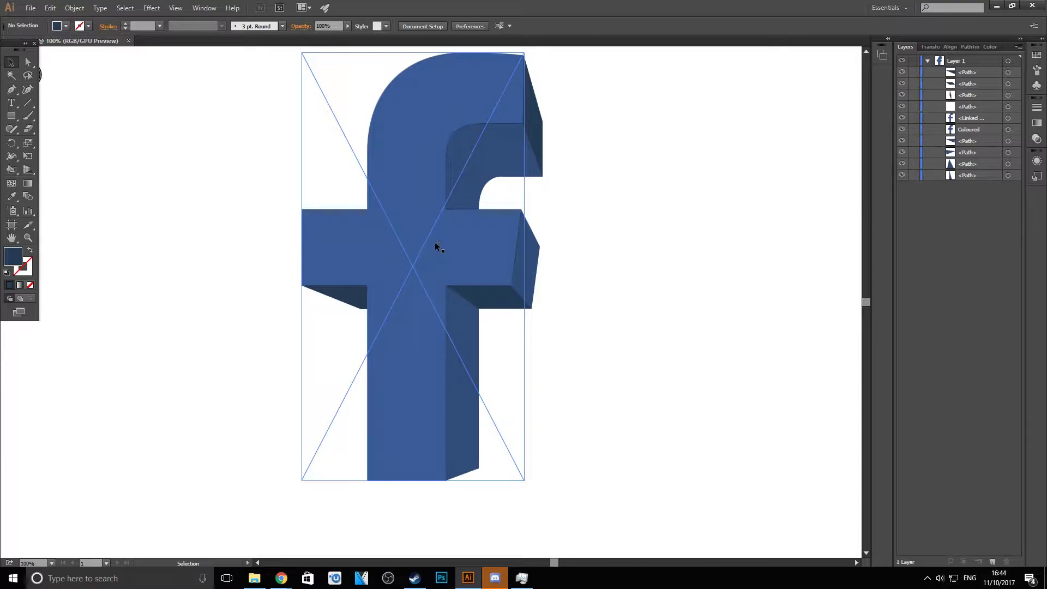
alt+scroll(551, 66, up, 1)
scroll(551, 65, down, 1)
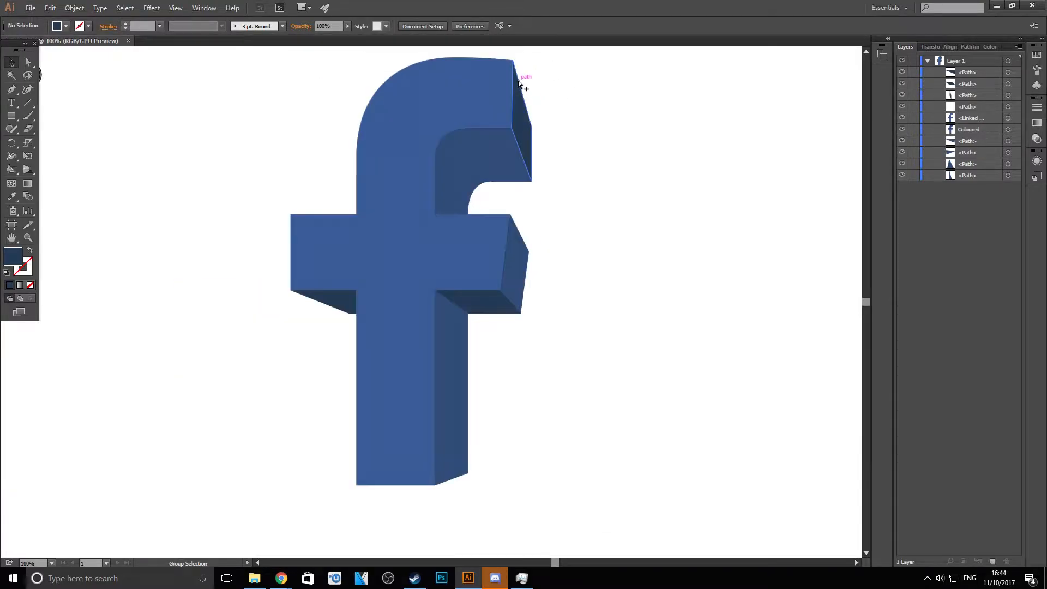
scroll(457, 132, up, 2)
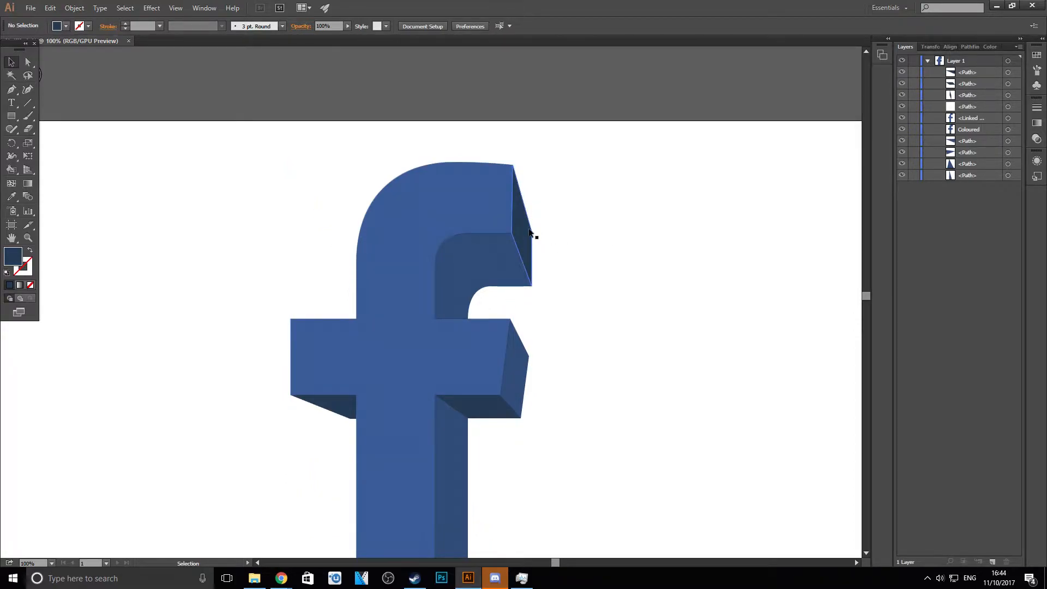
alt+scroll(528, 229, up, 1)
alt+scroll(519, 301, down, 1)
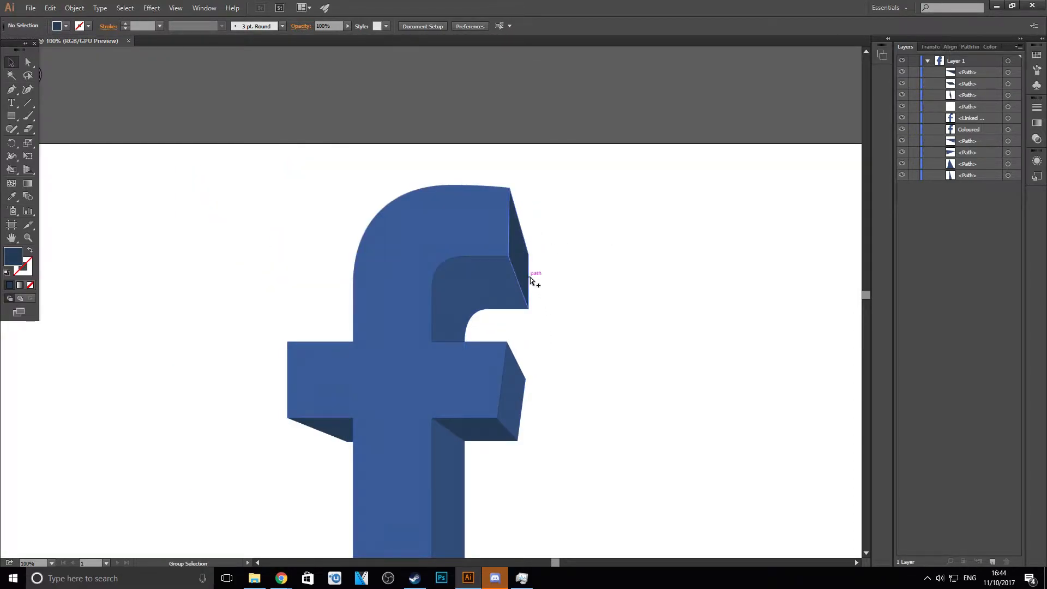
alt+scroll(531, 286, up, 1)
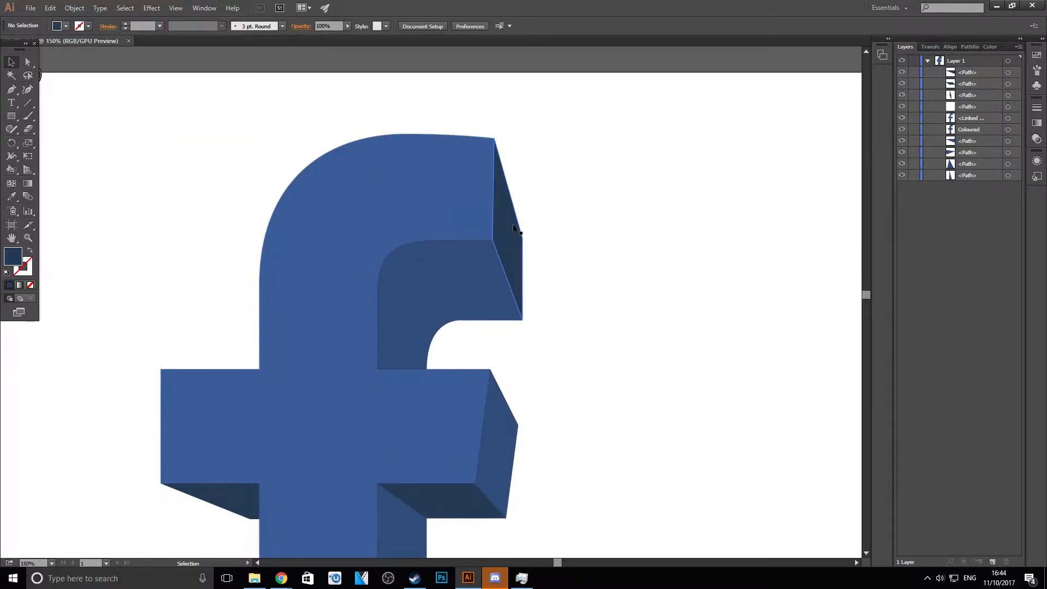
alt+scroll(447, 294, up, 1)
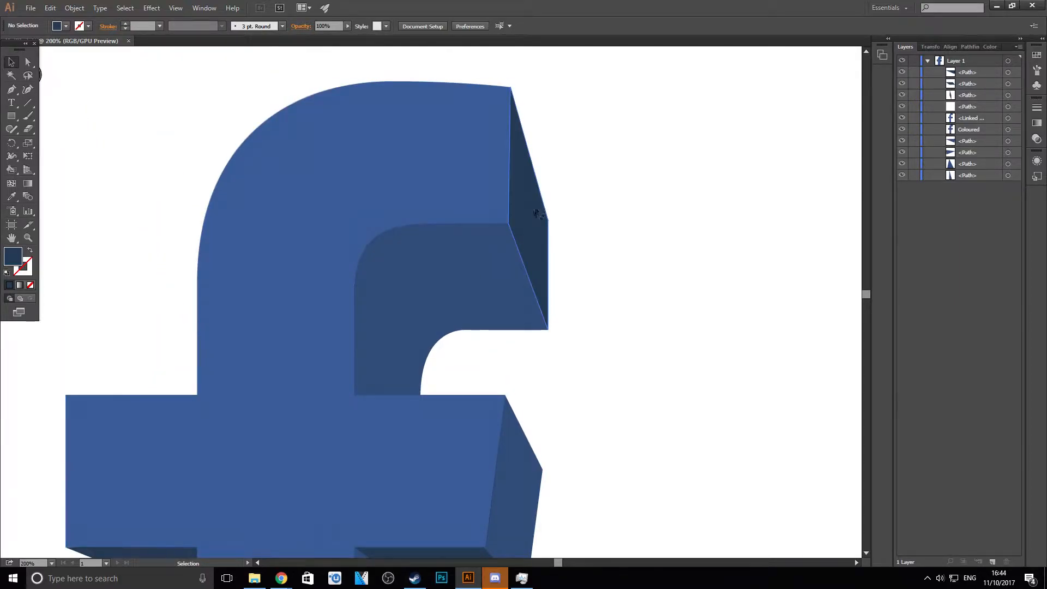
alt+scroll(538, 213, down, 2)
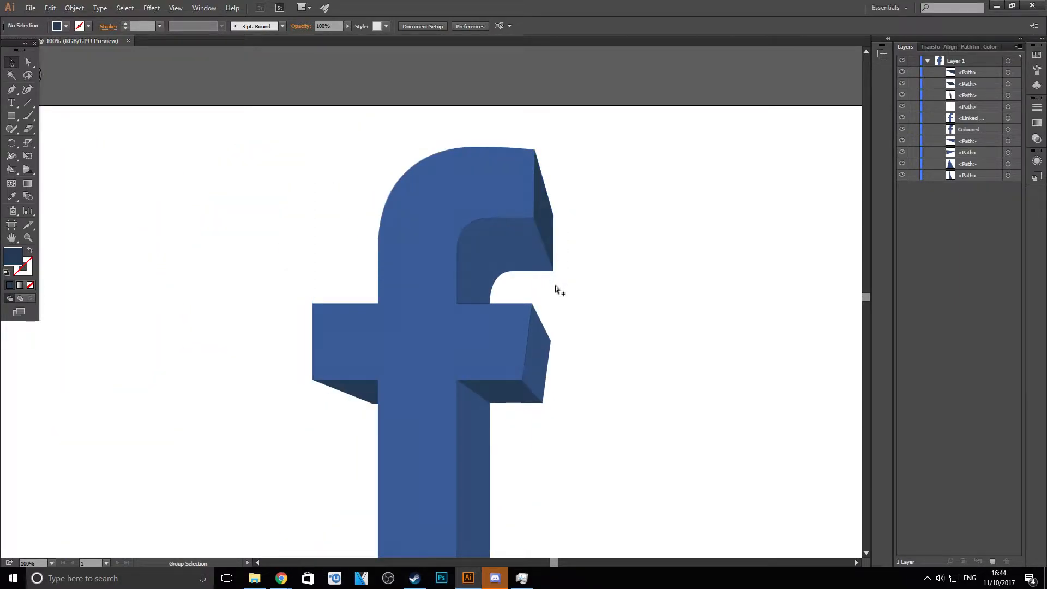
alt+scroll(577, 327, down, 2)
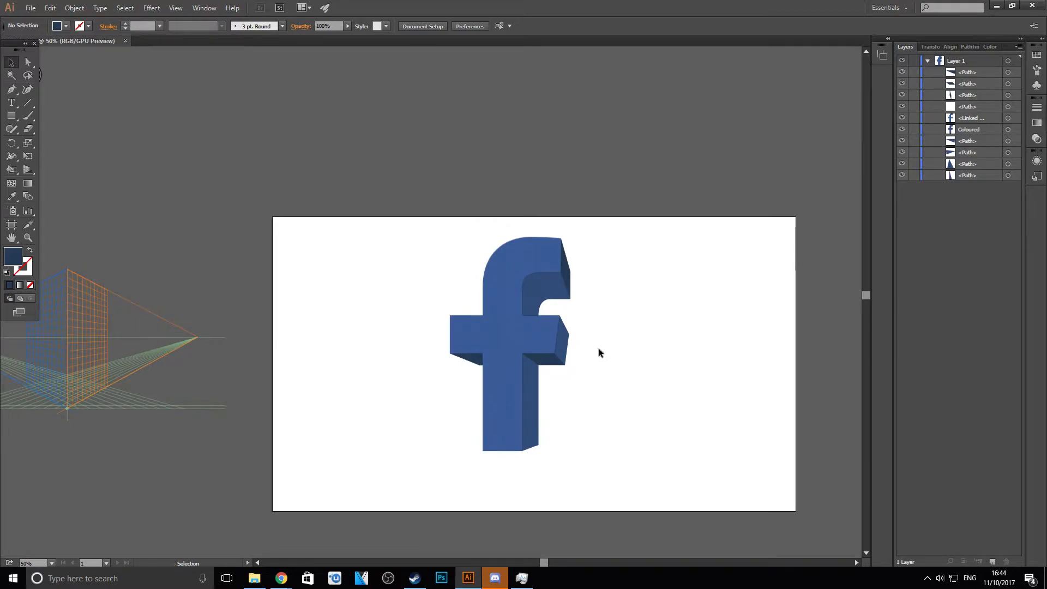
alt+scroll(570, 298, up, 2)
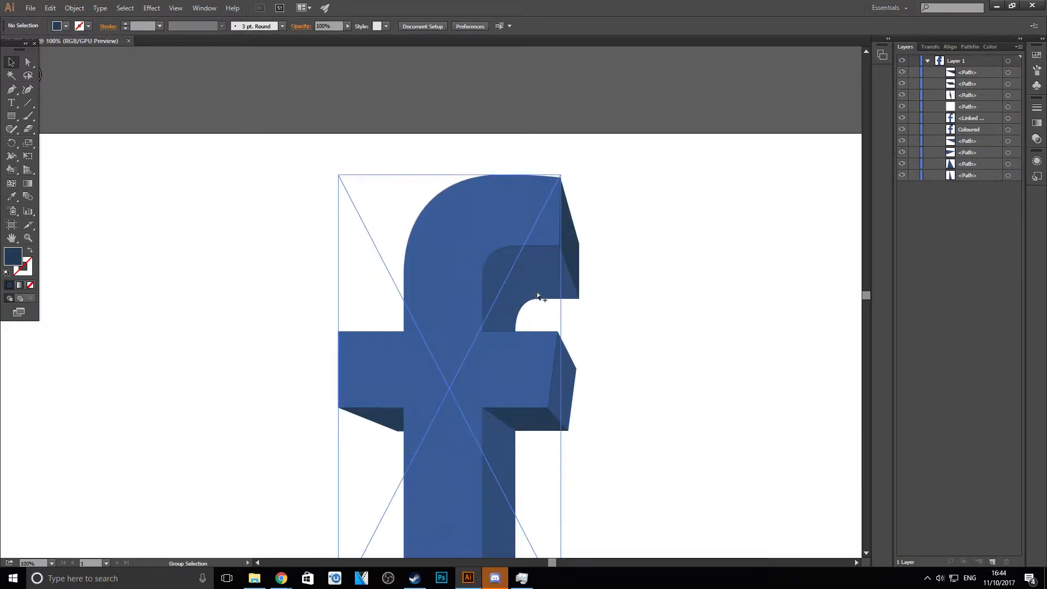
- Draw a closed darker navy shape over the underside of the upper hook, with a curved edge across the inner bend
alt+scroll(537, 295, up, 3)
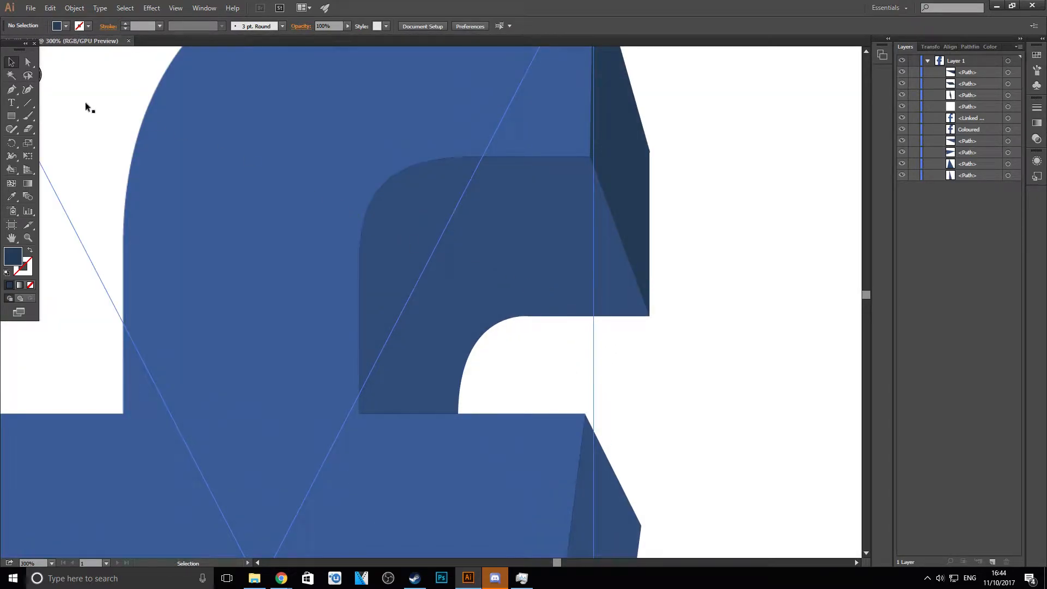
click(11, 90)
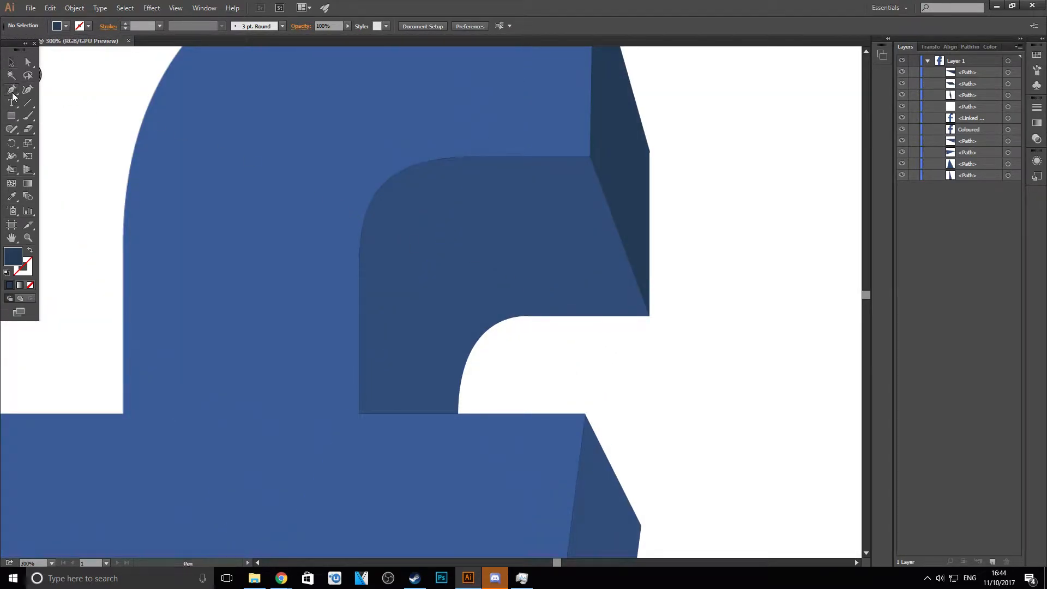
click(384, 185)
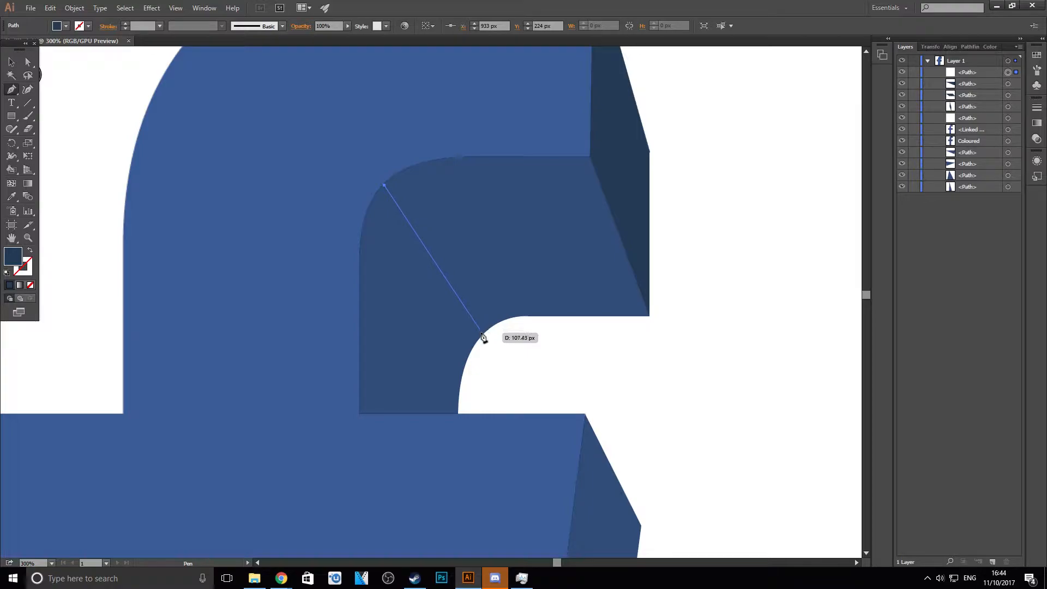
drag(482, 334, 499, 417)
click(483, 335)
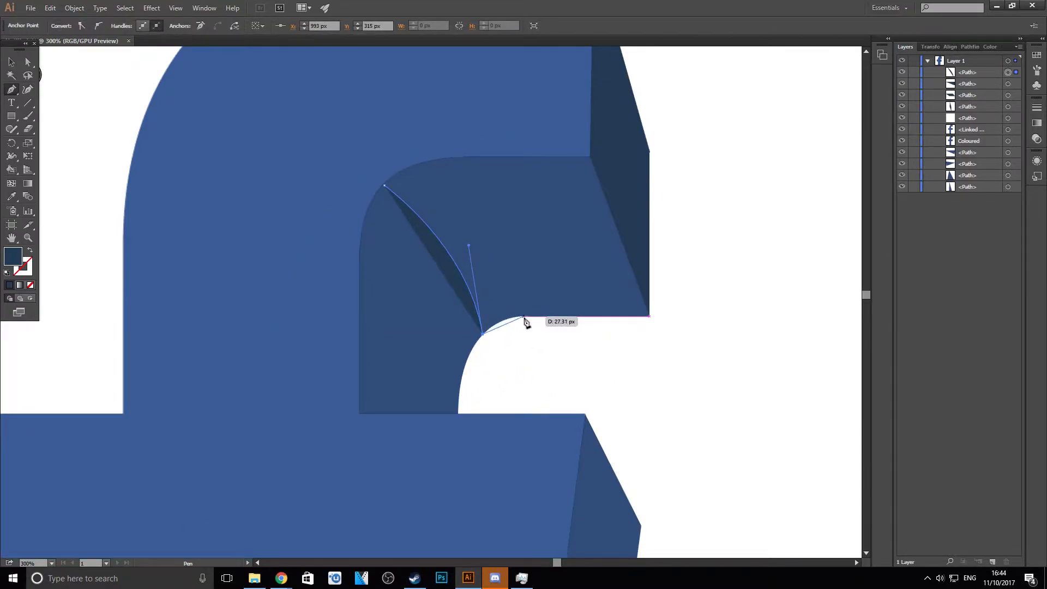
drag(528, 318, 553, 320)
drag(558, 317, 557, 316)
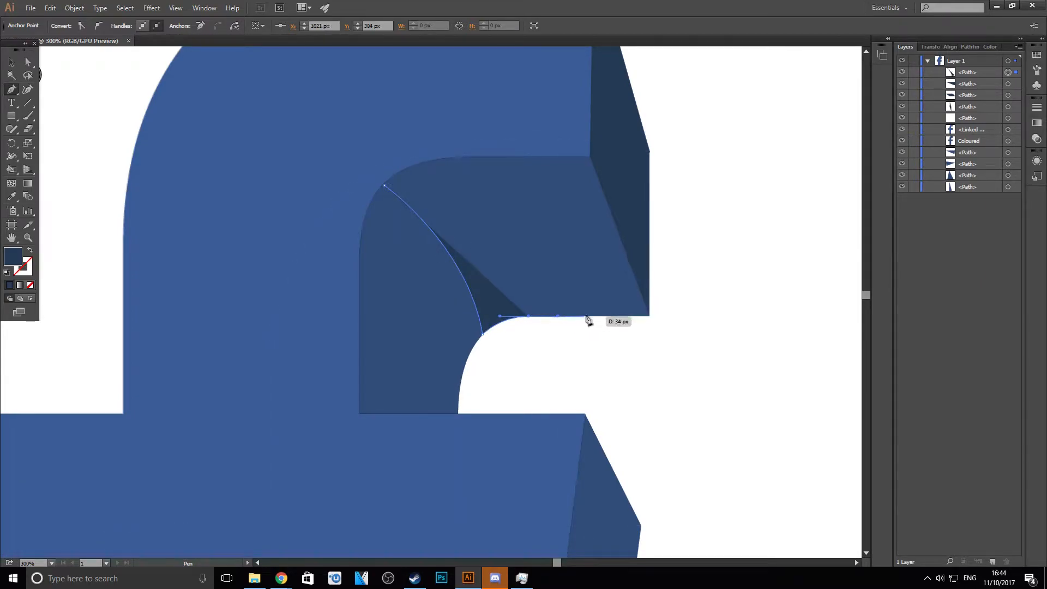
click(650, 317)
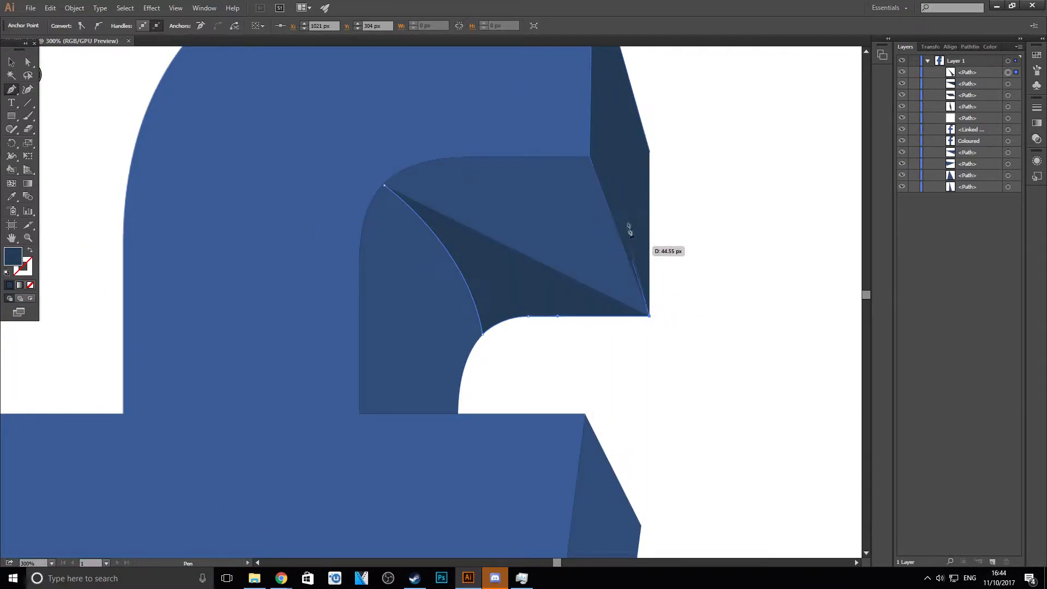
click(591, 156)
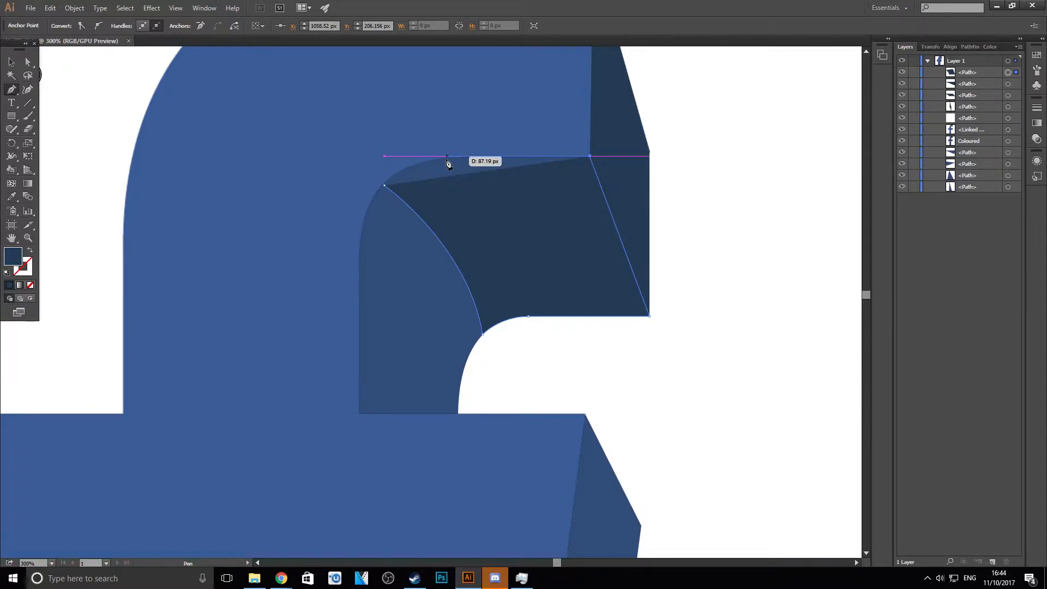
click(477, 157)
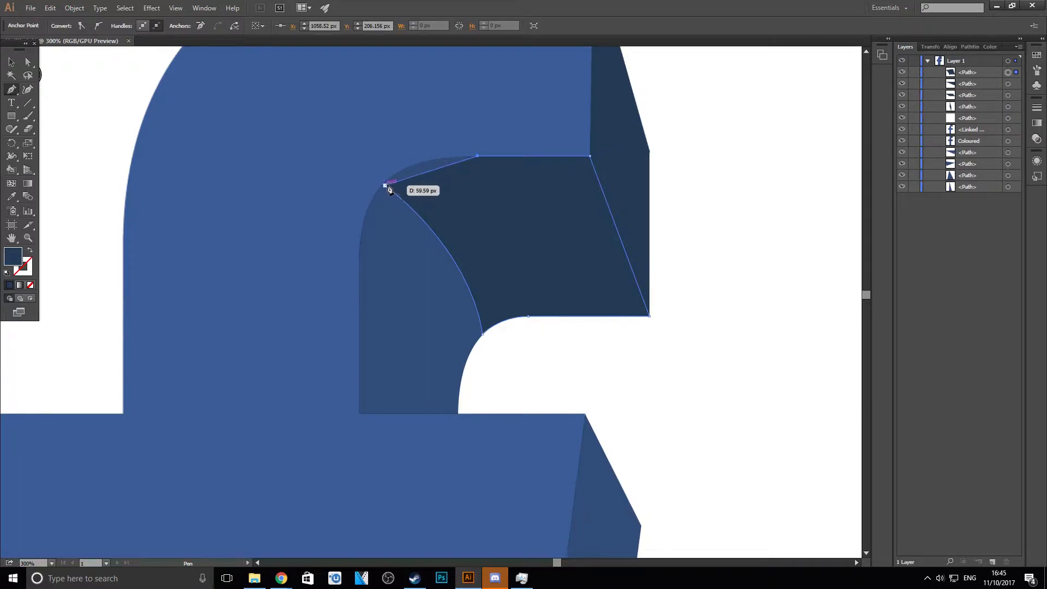
drag(385, 186, 376, 211)
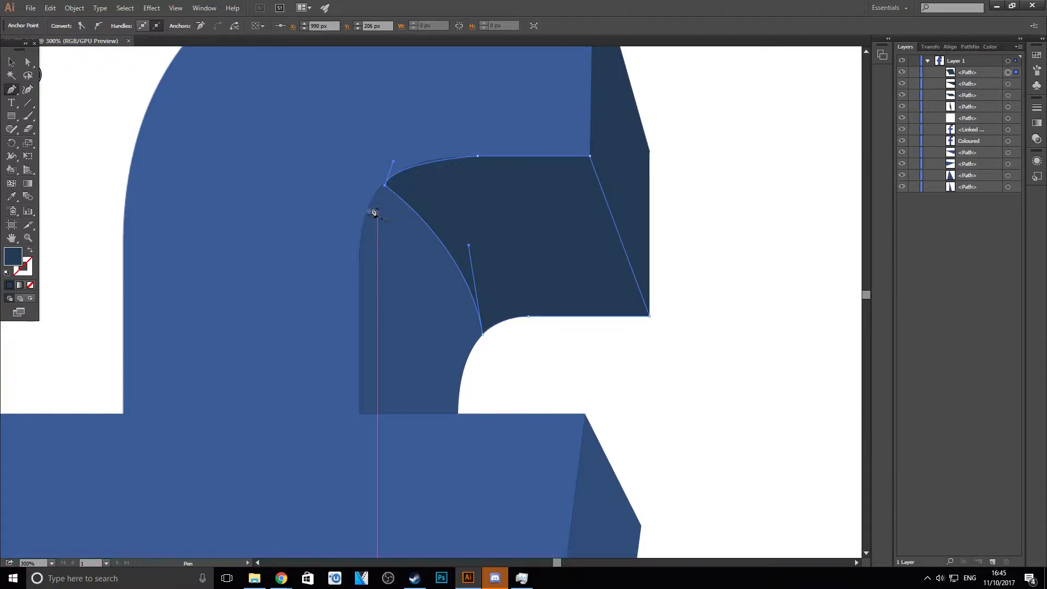
click(12, 62)
click(133, 119)
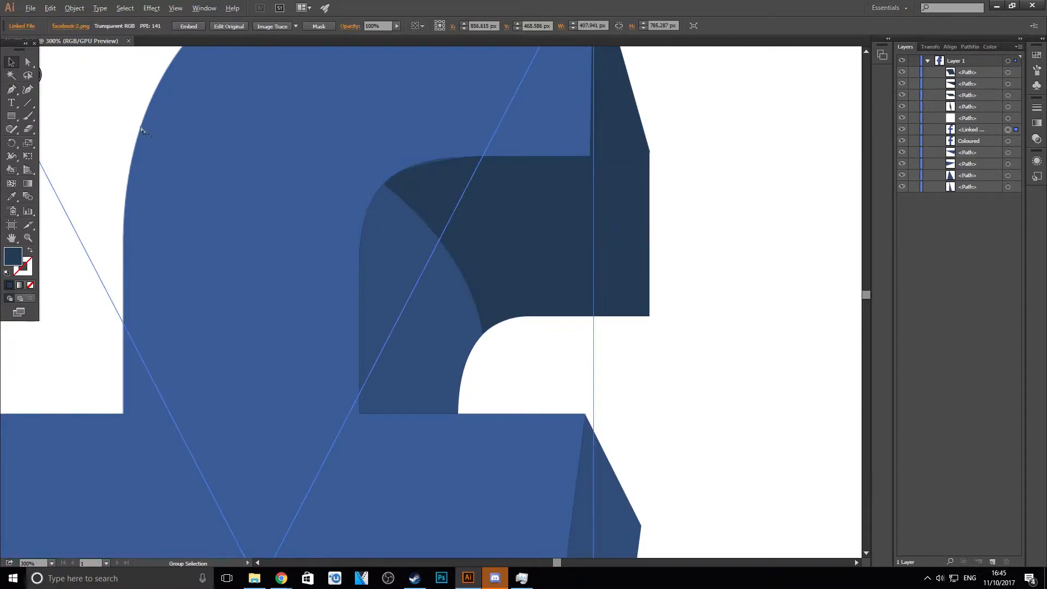
- Set the opacity of the dark shape on the upper hook's end face to 39%, hide the side panels, and deselect it
scroll(149, 131, down, 3)
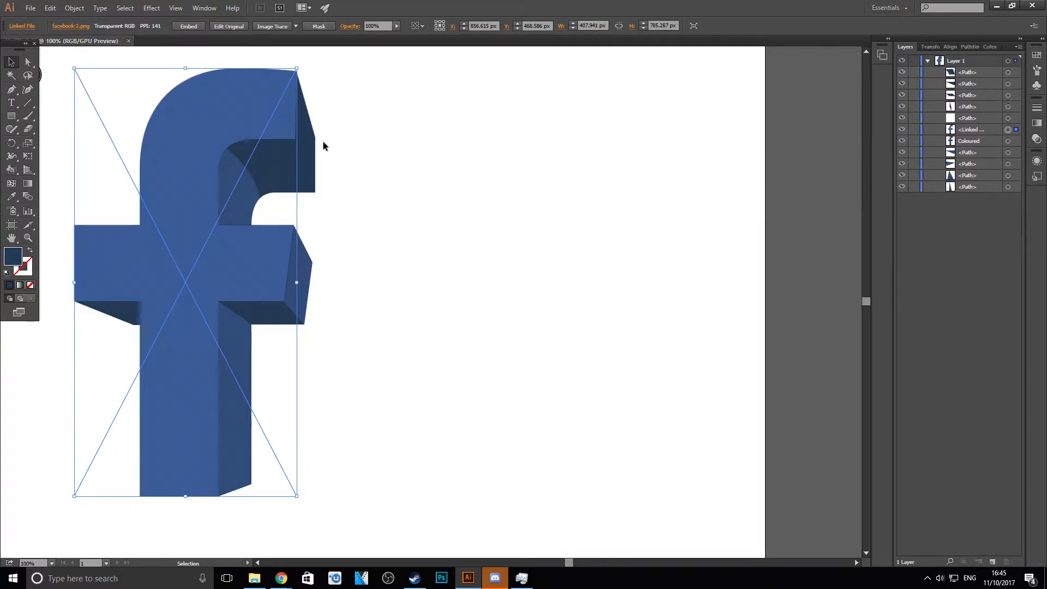
scroll(322, 140, up, 2)
click(292, 129)
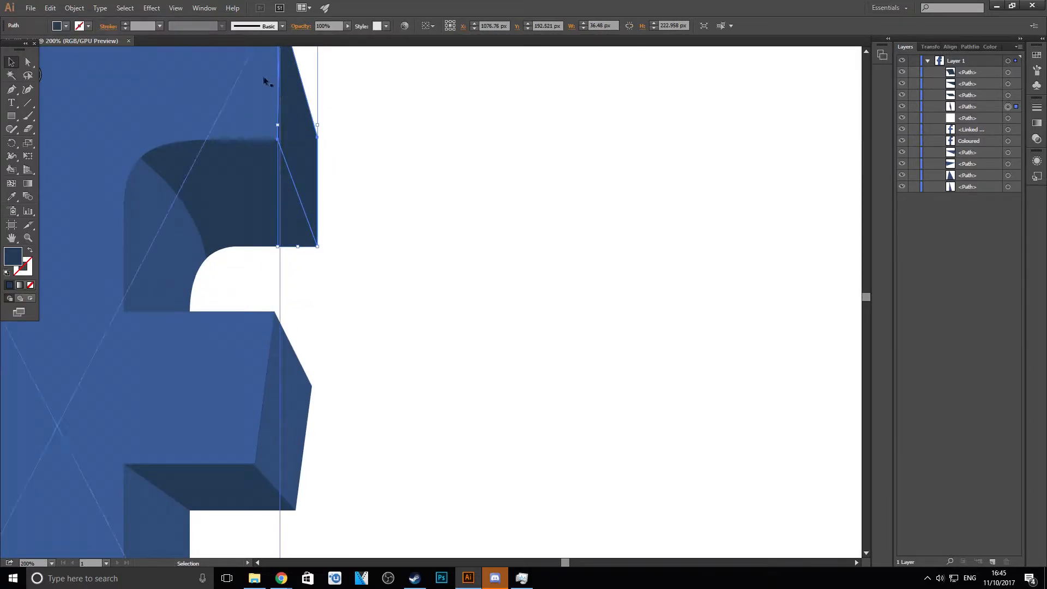
drag(349, 27, 319, 44)
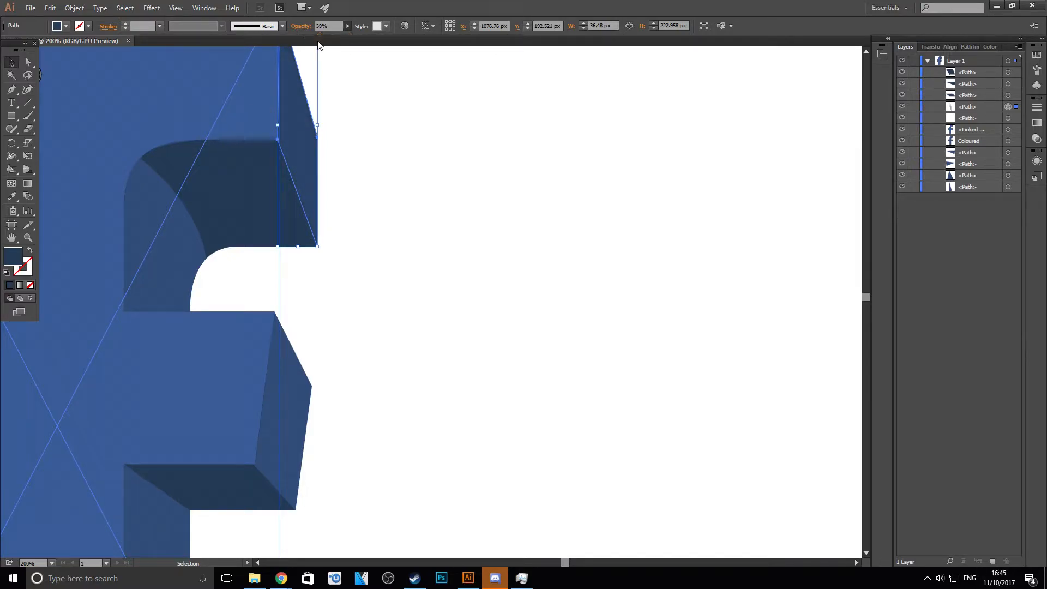
key(shift+Tab)
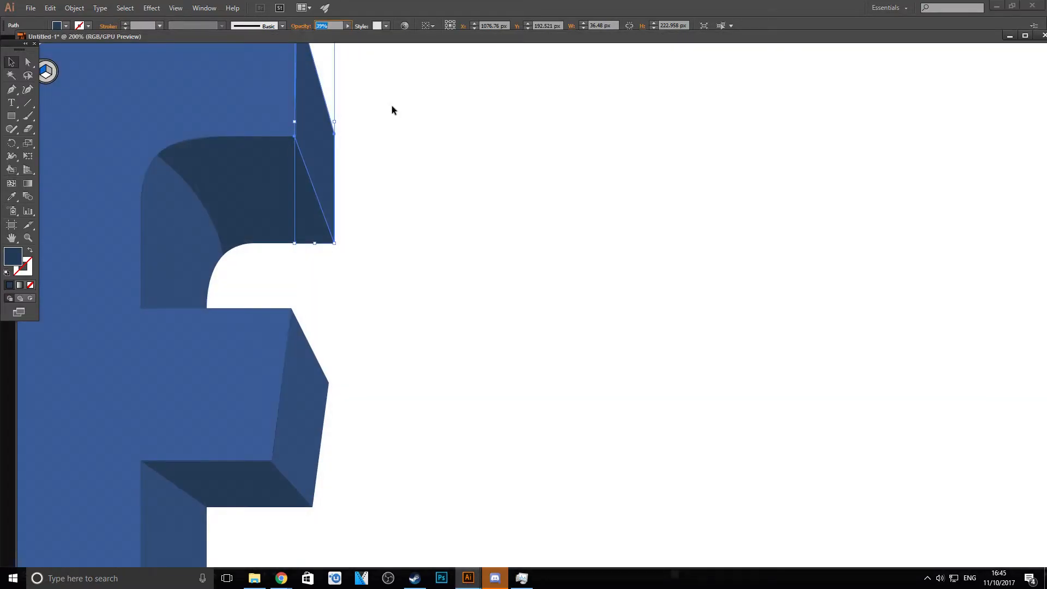
scroll(398, 110, down, 4)
click(418, 129)
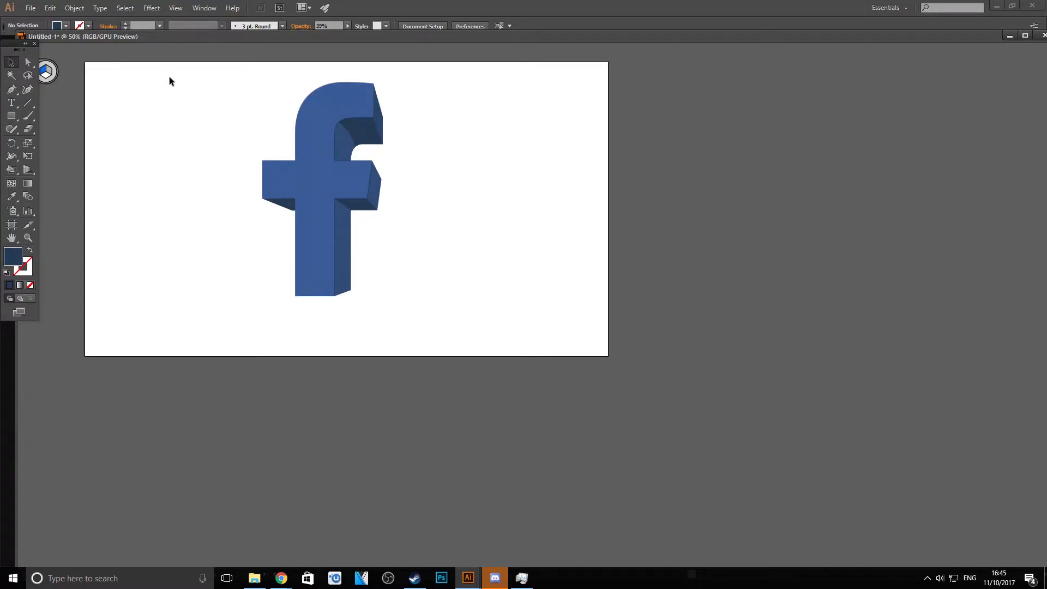
- Lower the opacity of the dark shape on the upper hook's underside to soften its shading, and deselect everything
scroll(170, 80, up, 1)
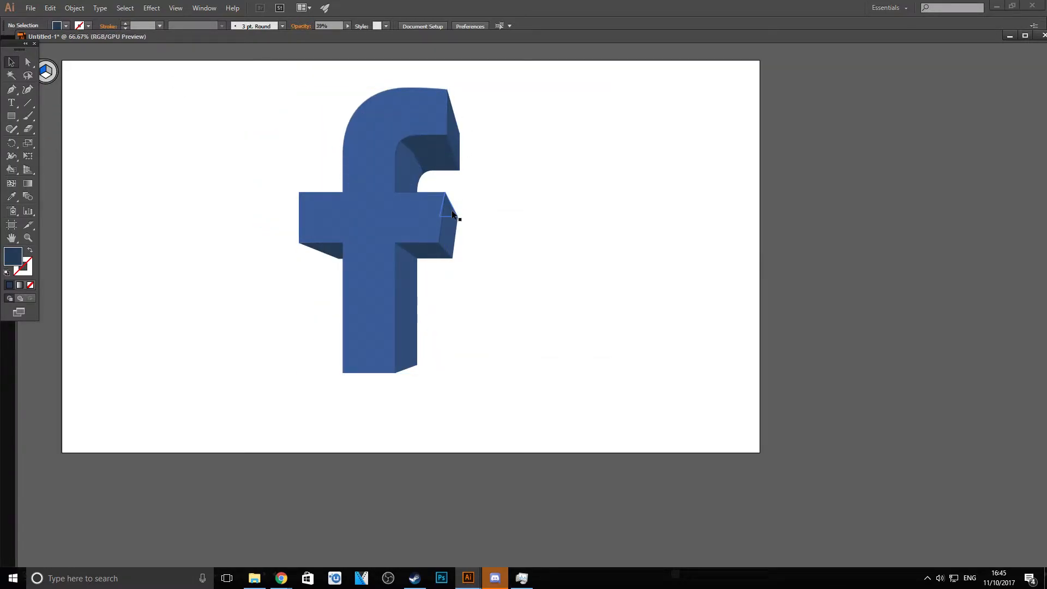
scroll(398, 106, up, 2)
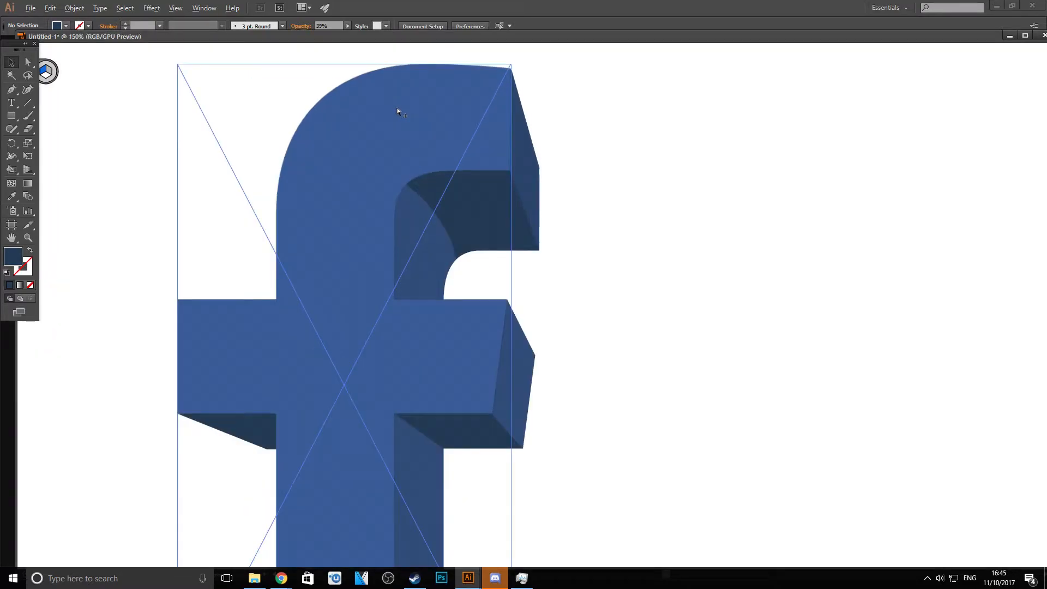
click(446, 208)
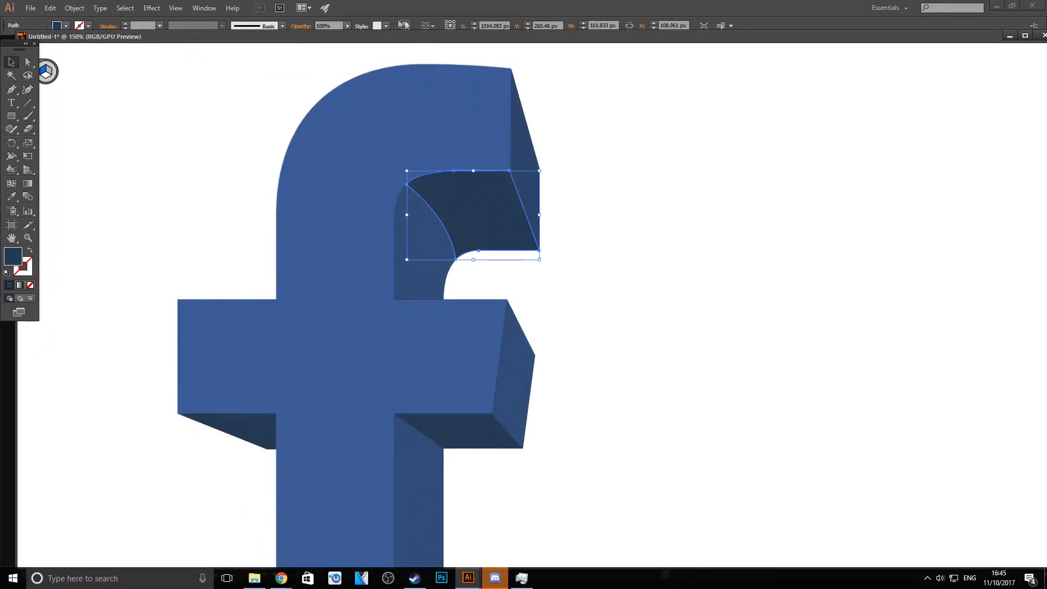
click(346, 26)
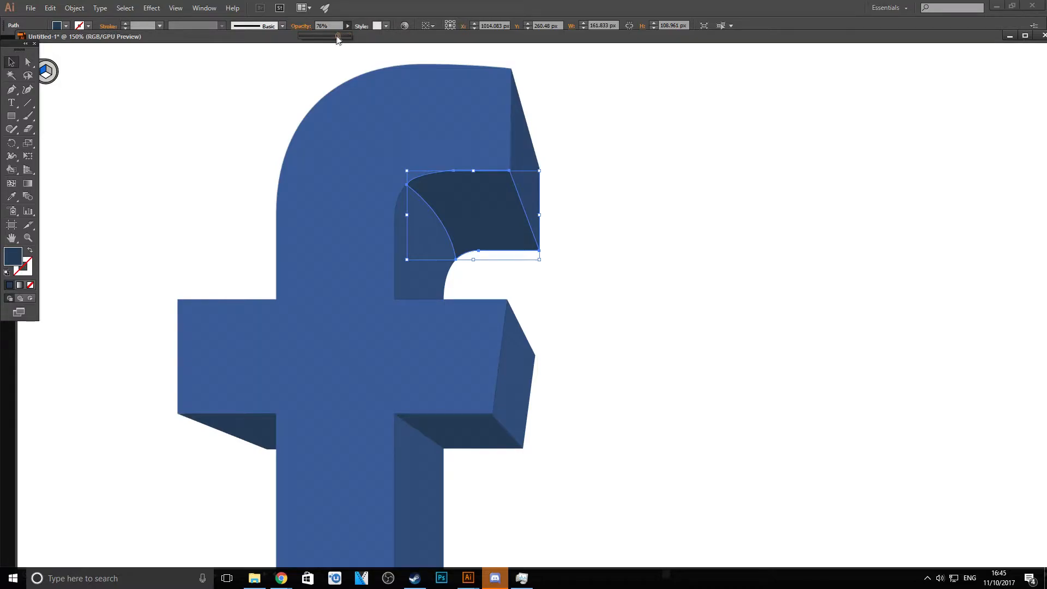
drag(328, 40, 327, 40)
click(523, 156)
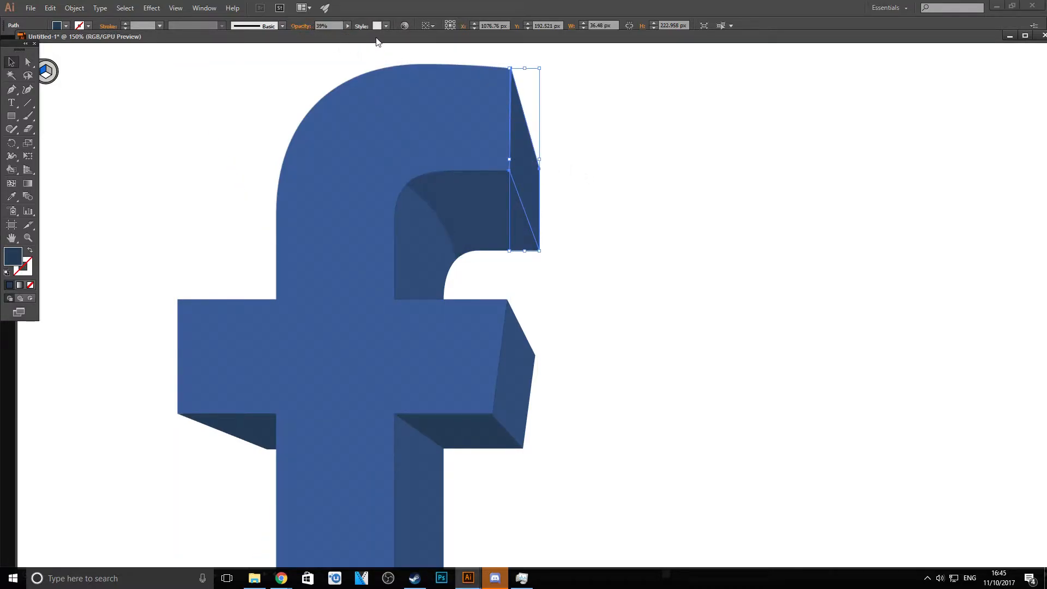
key(ctrl+a)
key(ctrl+minus)
key(ctrl+minus)
click(422, 150)
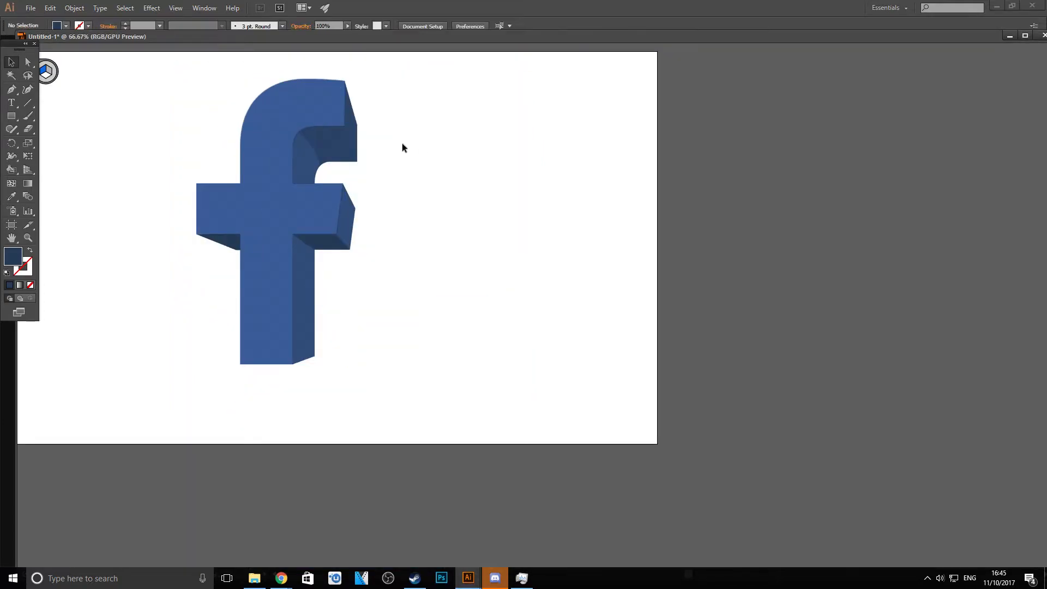
scroll(208, 121, down, 3)
scroll(192, 110, up, 2)
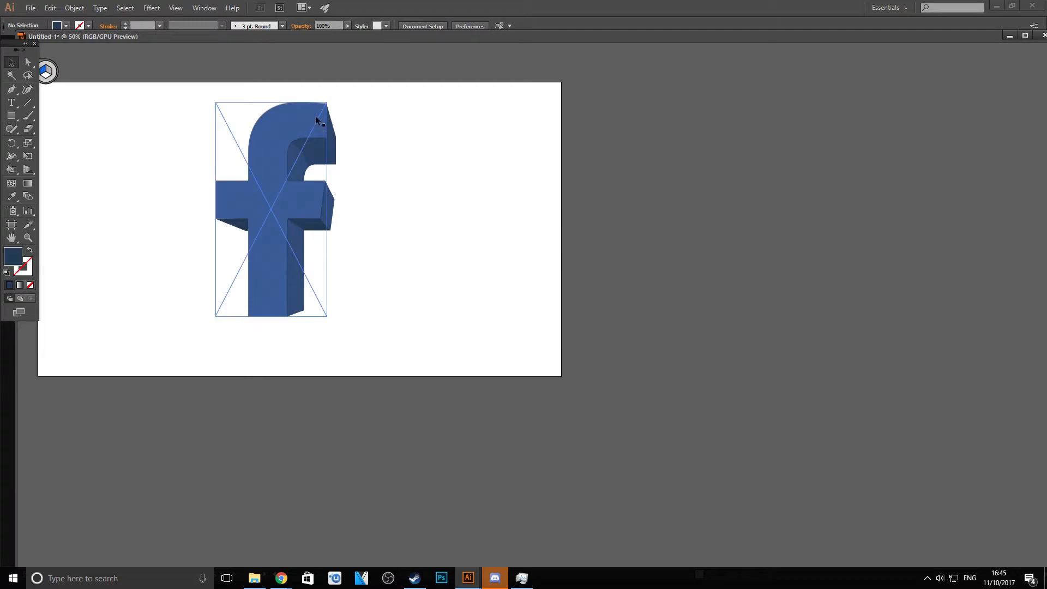
click(334, 141)
click(391, 166)
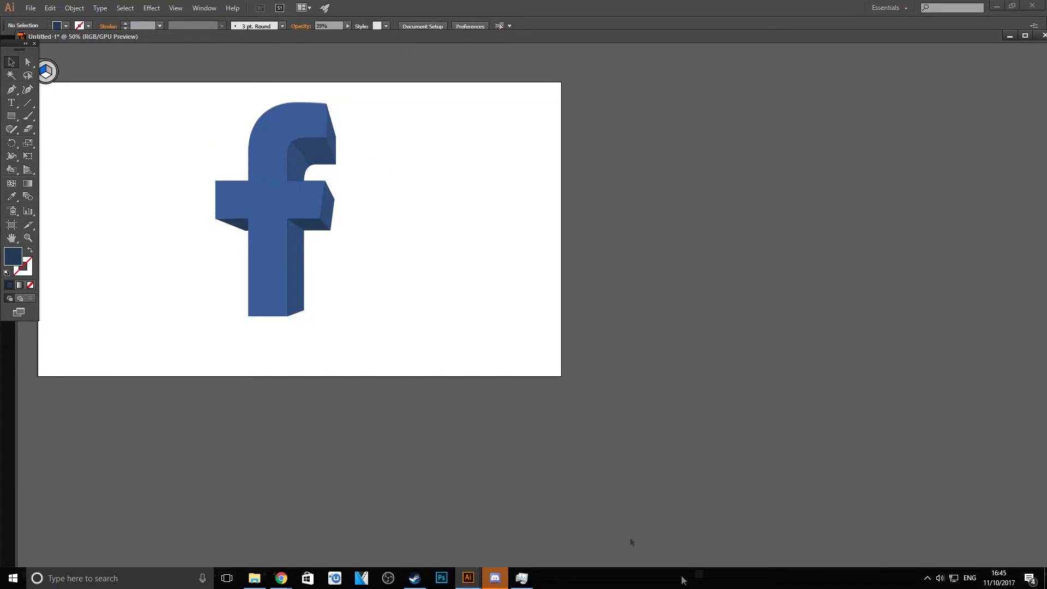
click(700, 578)
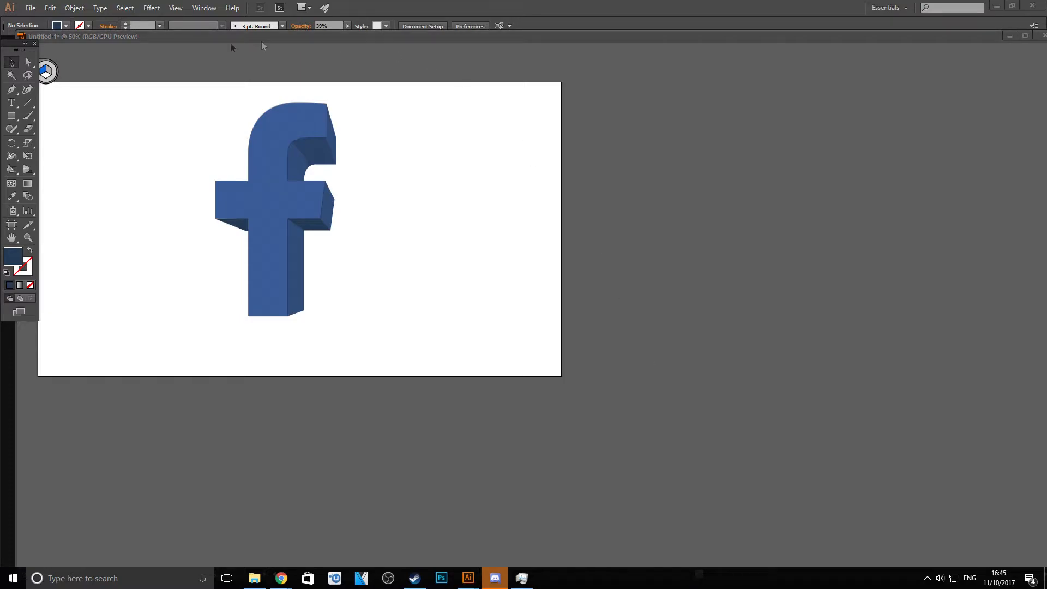
click(453, 68)
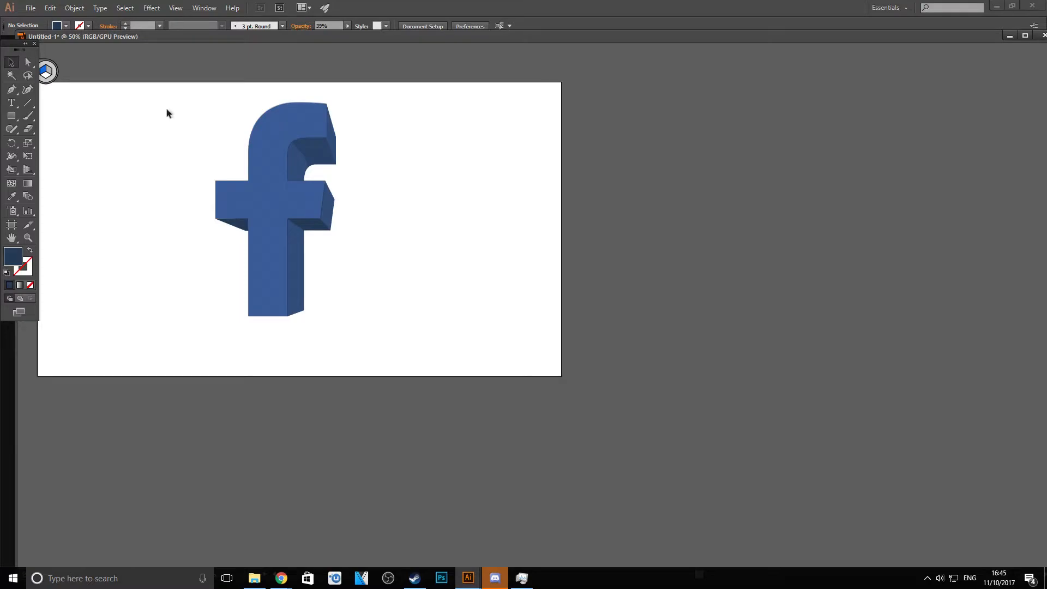
scroll(120, 88, up, 1)
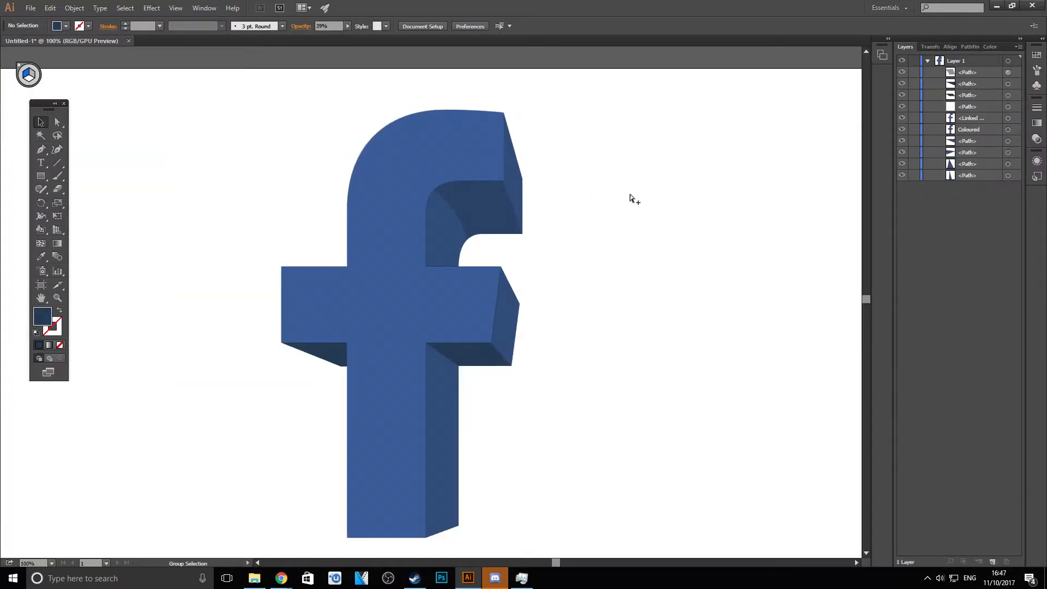
click(383, 135)
click(688, 222)
click(388, 227)
click(252, 260)
- Sample the blue of the f's front face and darken it as the fill colour
key(i)
click(397, 296)
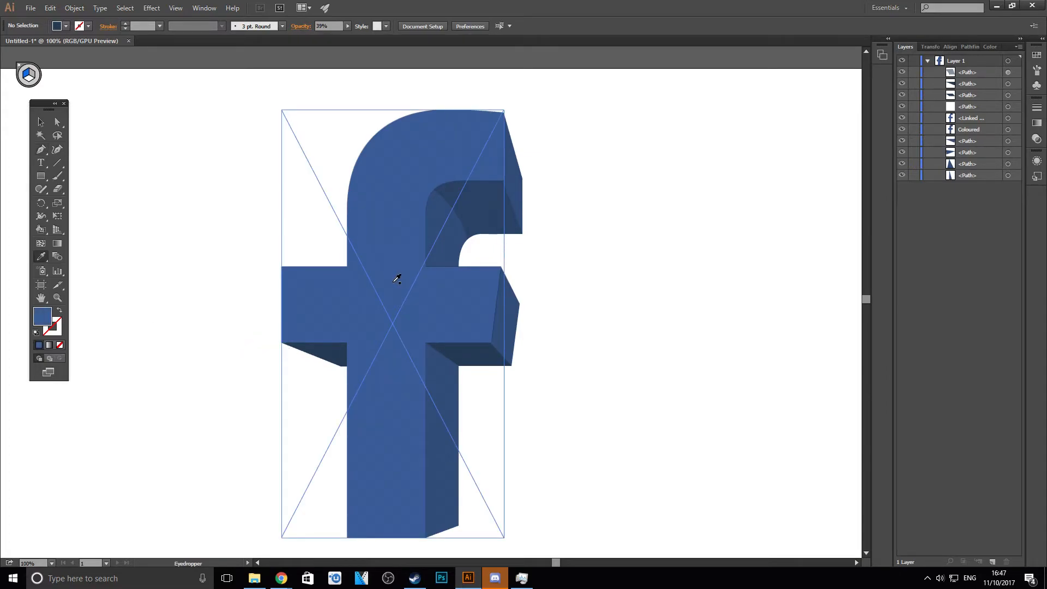
double_click(43, 314)
drag(97, 102, 95, 112)
click(271, 43)
- Sample the f's front-face blue again, set the fill to the darker blue 32507C, and activate the Pen tool
scroll(436, 185, up, 3)
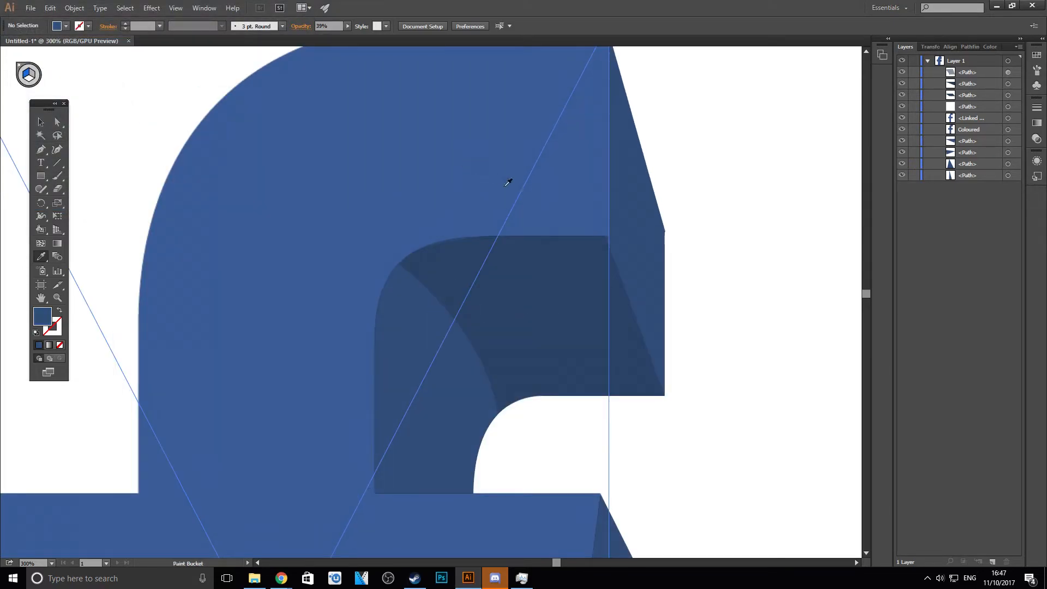
click(526, 216)
double_click(44, 319)
click(96, 109)
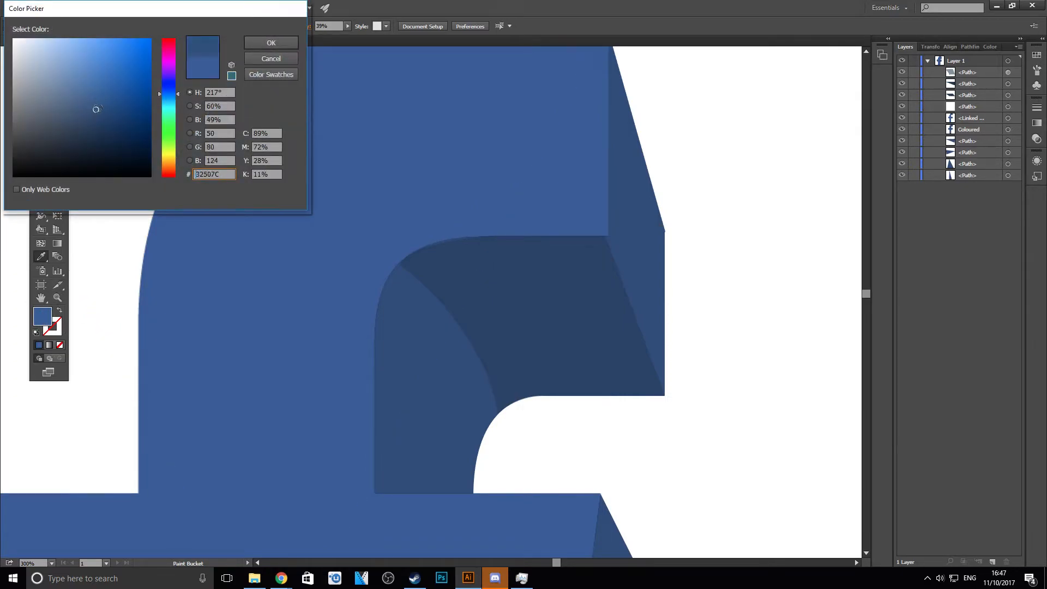
click(260, 44)
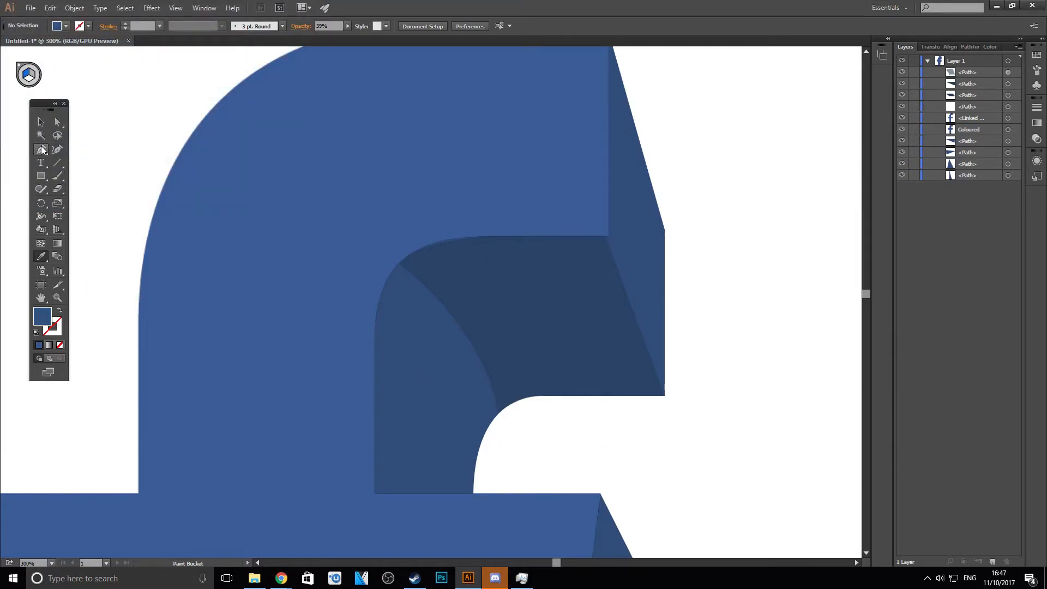
click(41, 152)
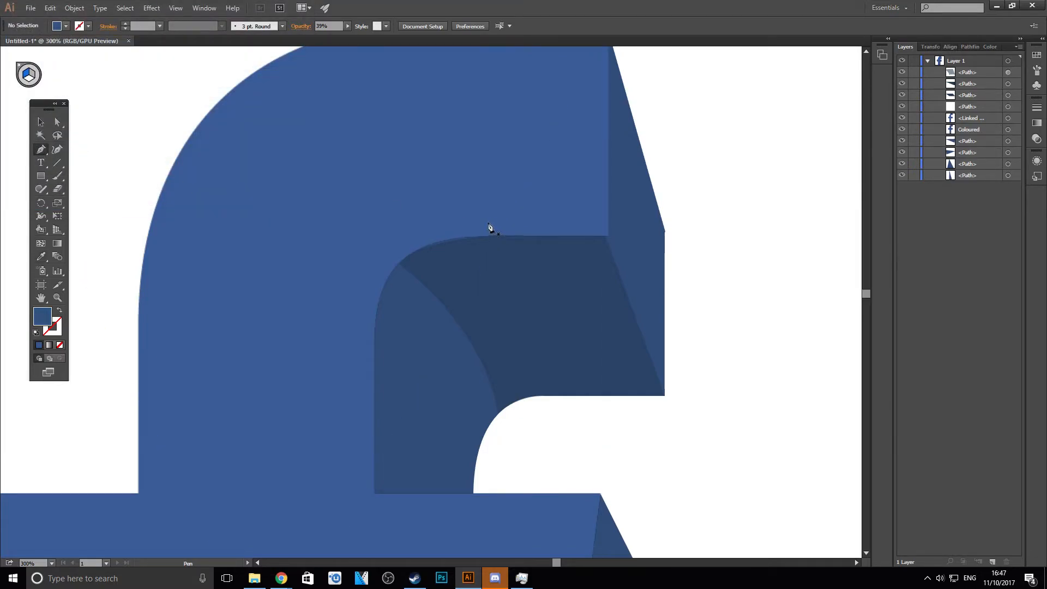
drag(593, 151, 509, 150)
click(49, 7)
click(50, 8)
click(49, 8)
click(61, 21)
- Draw a thin, tapering L-shaped accent, about 42 px wide and 48 px tall, inside the upper hook's lower-right front corner, and deselect it
click(602, 153)
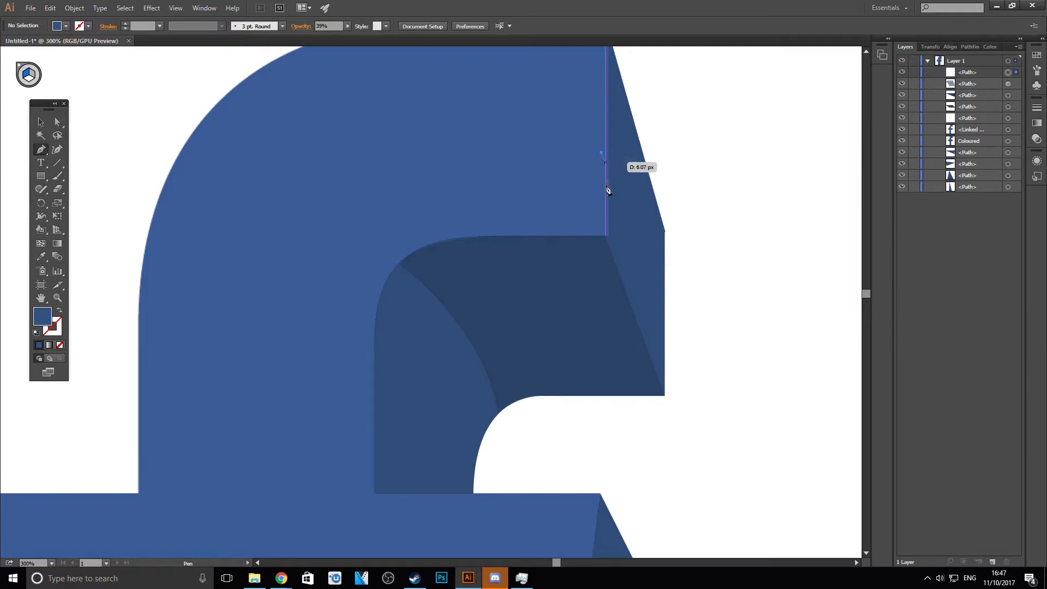
click(602, 231)
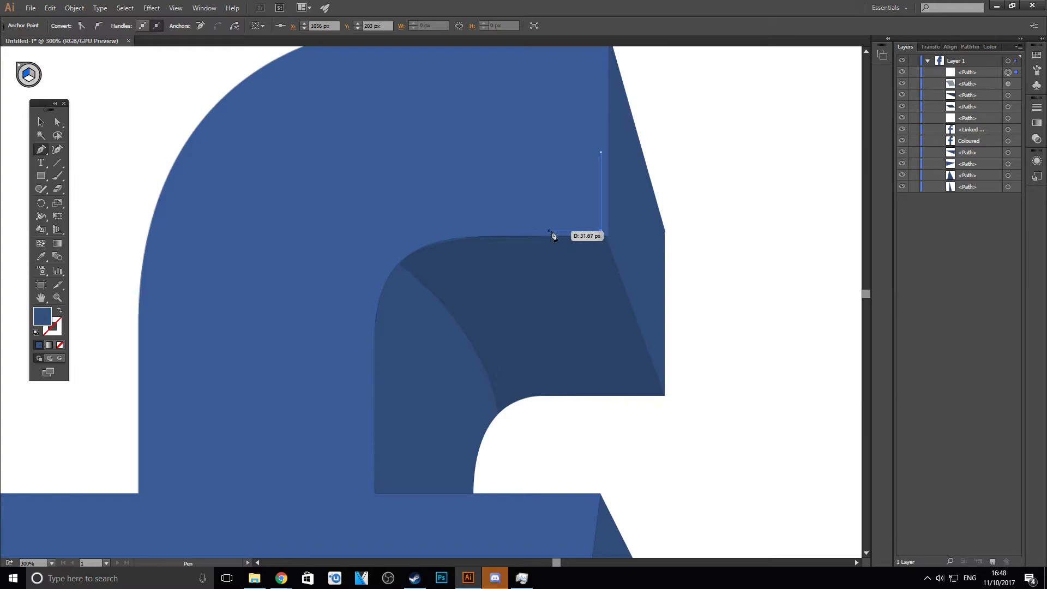
click(532, 231)
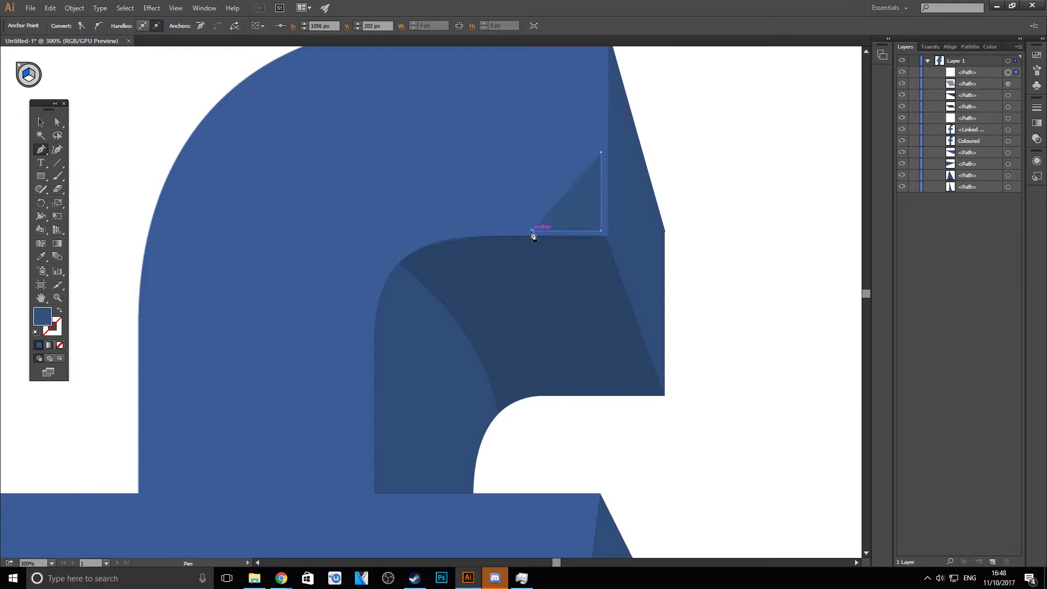
click(597, 227)
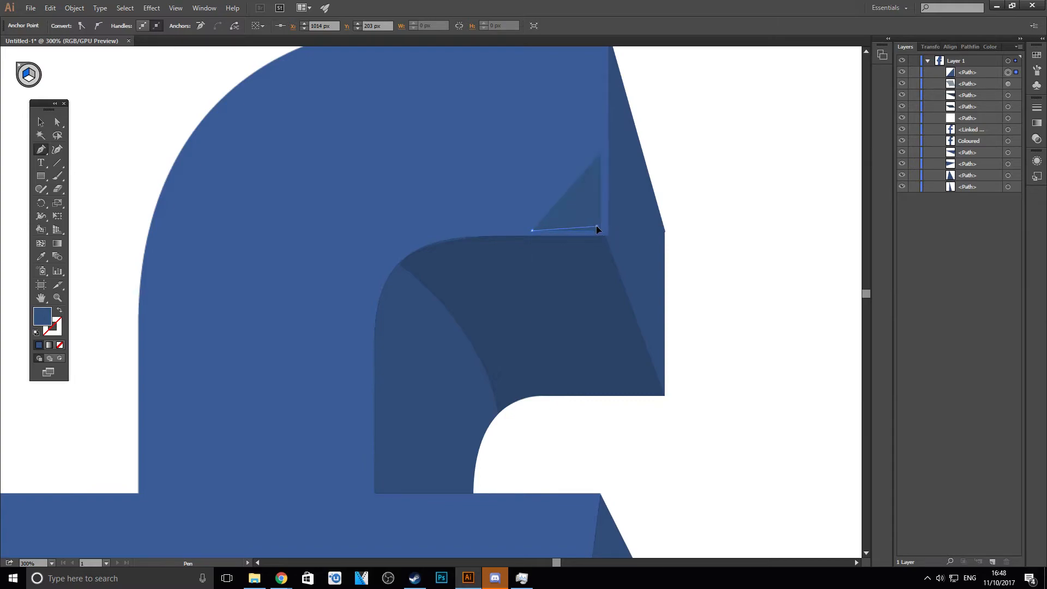
click(601, 153)
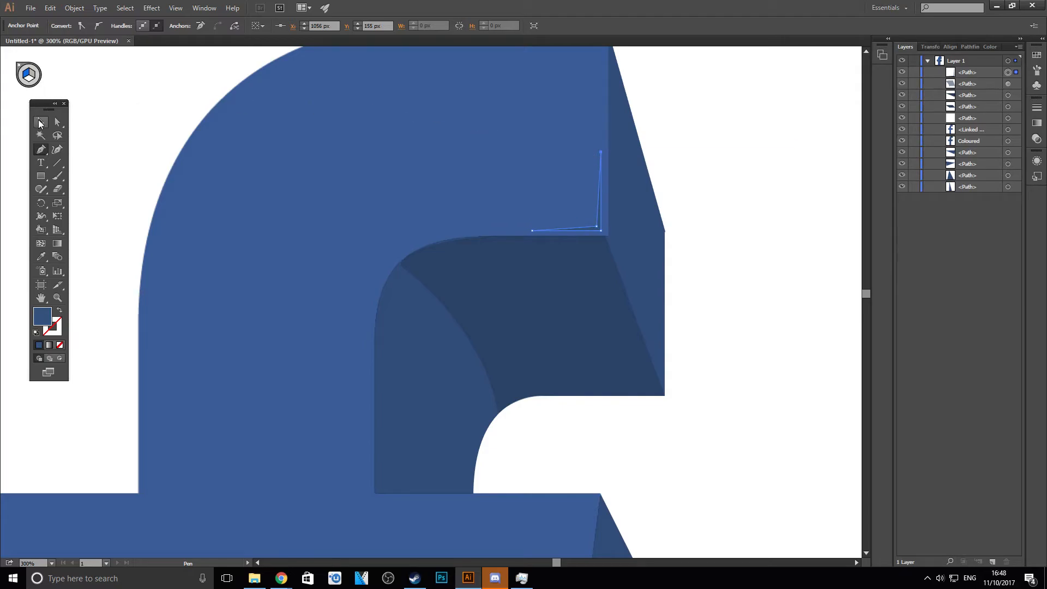
click(39, 123)
click(154, 100)
scroll(159, 117, down, 3)
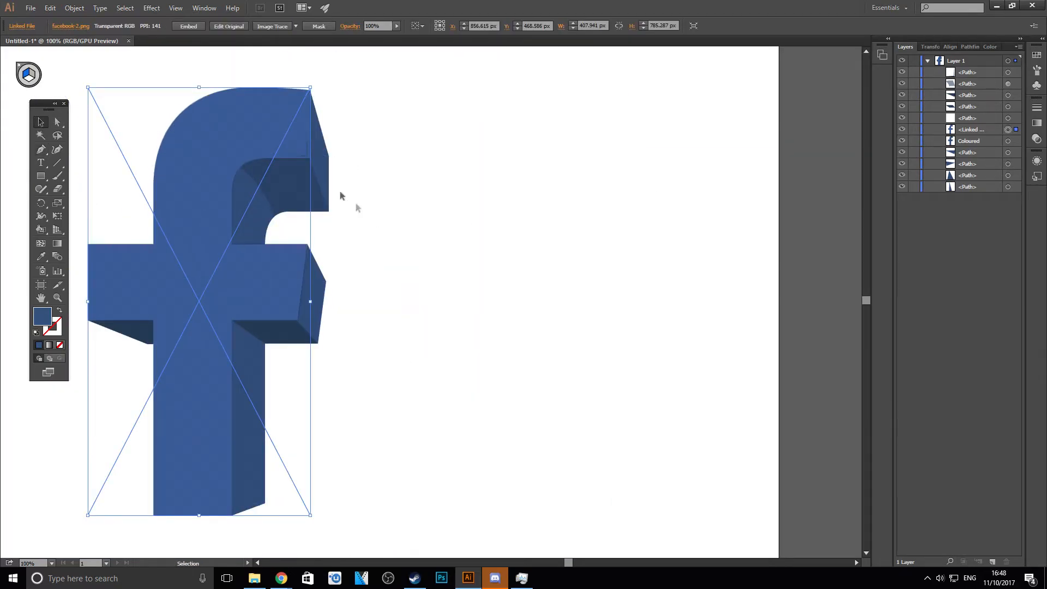
click(378, 181)
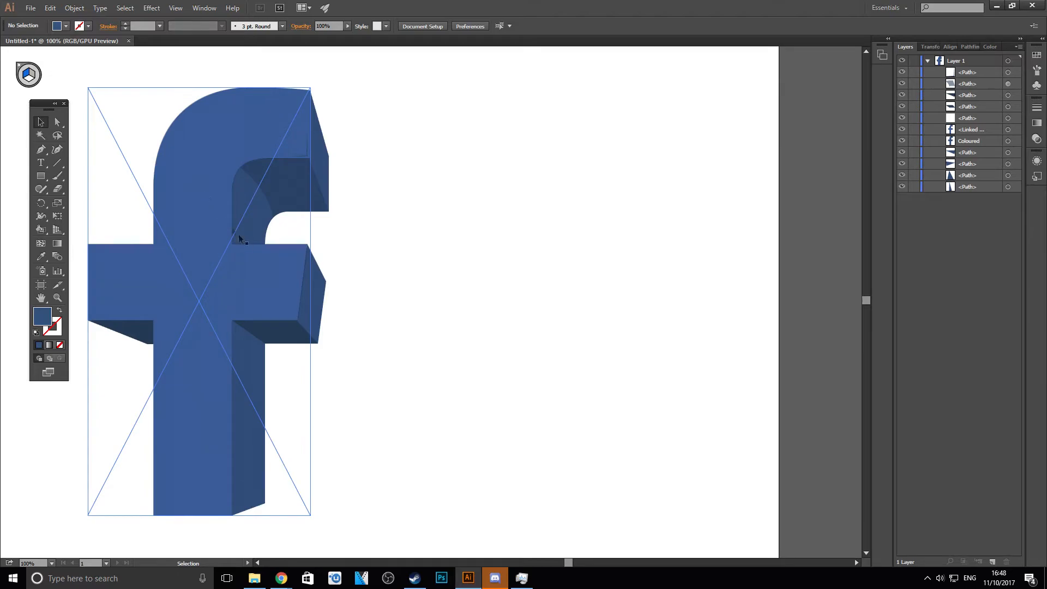
- Draw a thin, tapering accent inside the crossbar's upper-right front corner, following its top and slanted end edges, and deselect everything
scroll(265, 273, up, 4)
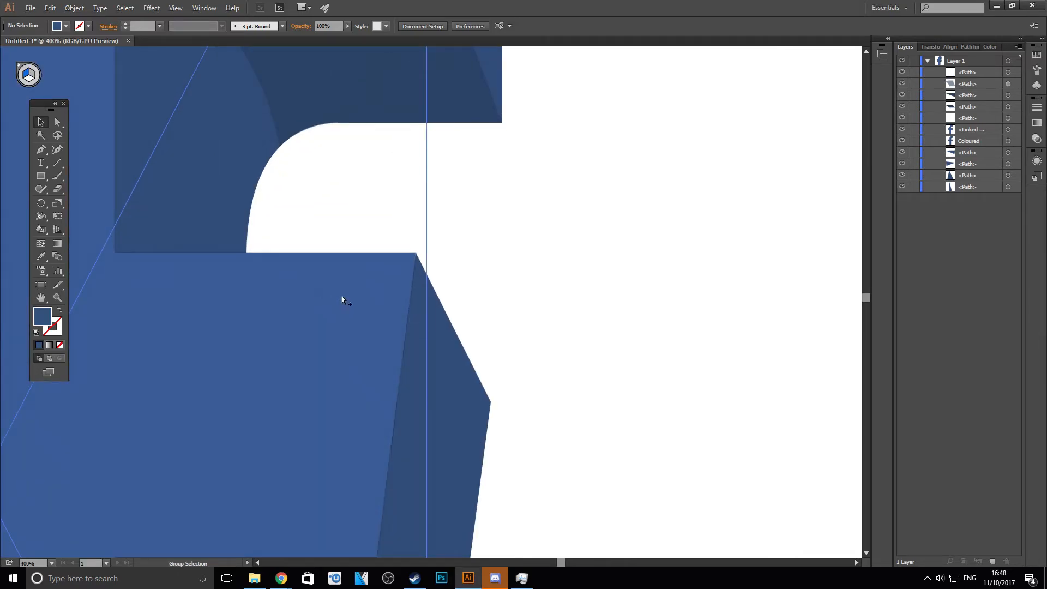
scroll(342, 296, up, 1)
click(40, 148)
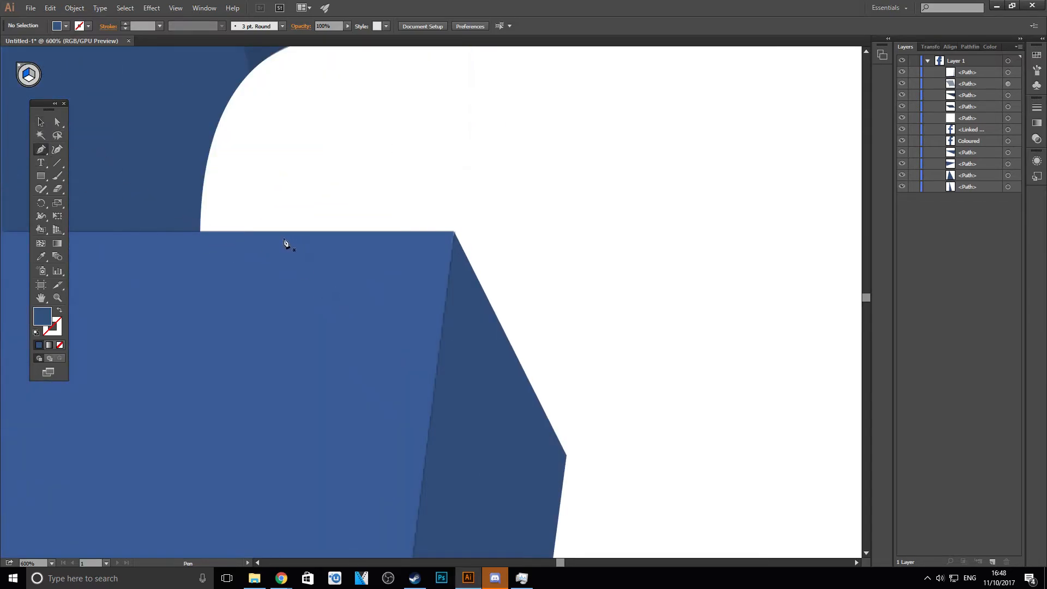
click(185, 235)
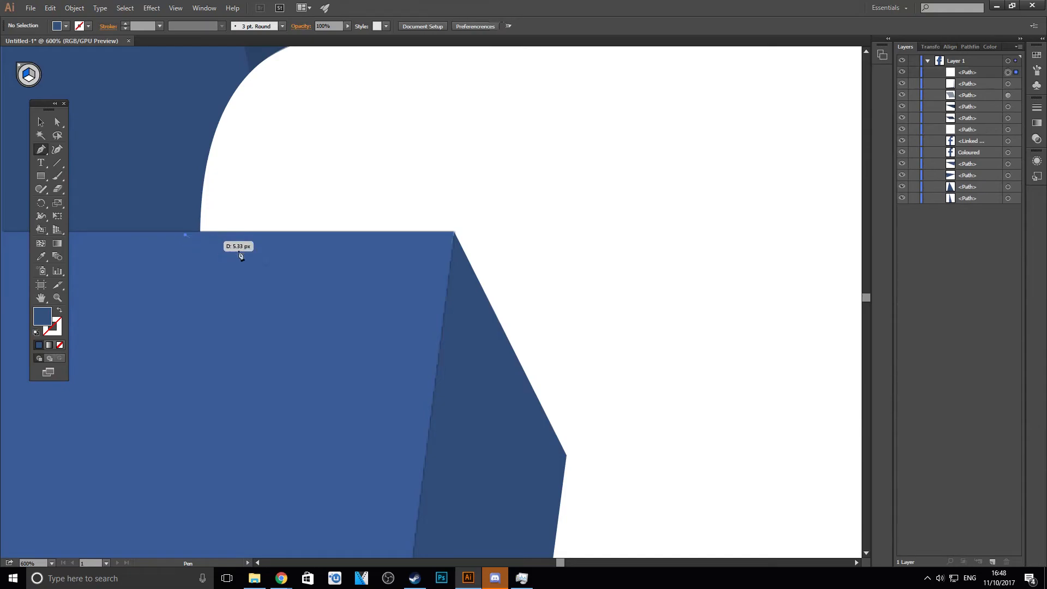
click(446, 236)
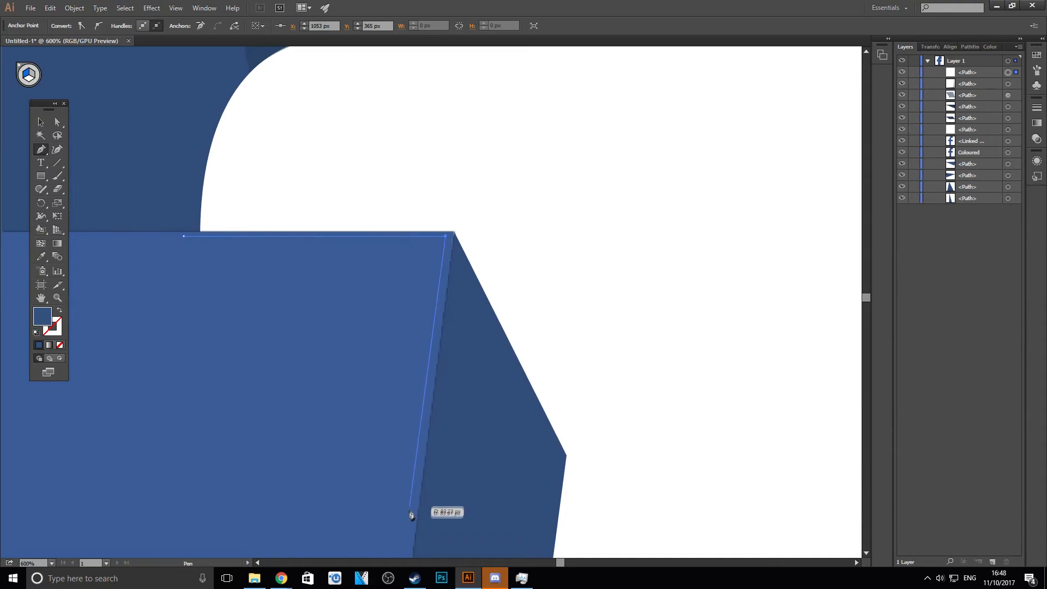
click(423, 420)
click(438, 241)
click(184, 237)
click(42, 123)
click(389, 198)
scroll(363, 189, down, 5)
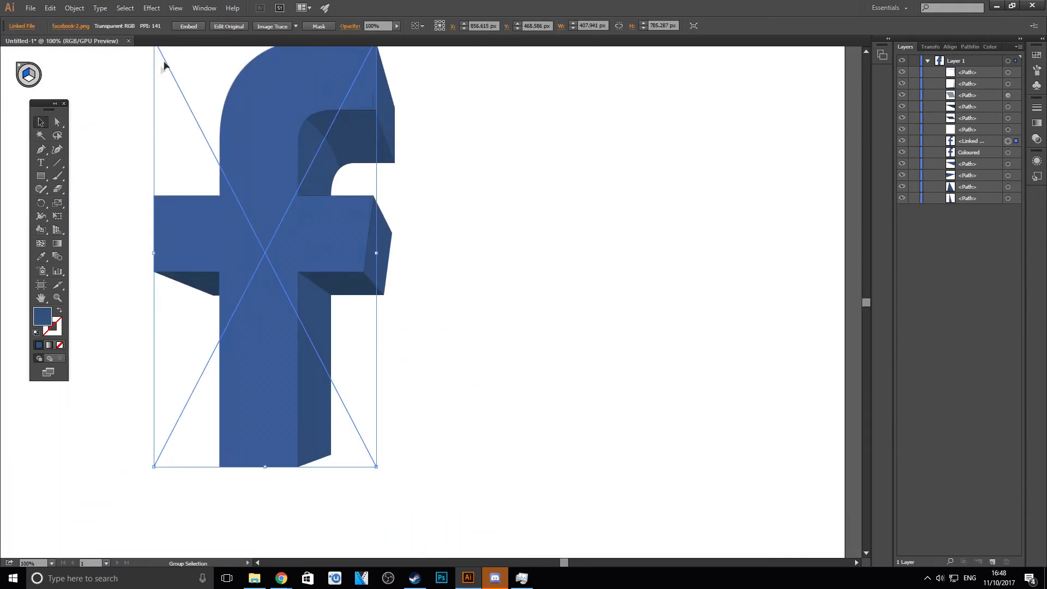
scroll(133, 93, up, 1)
click(133, 95)
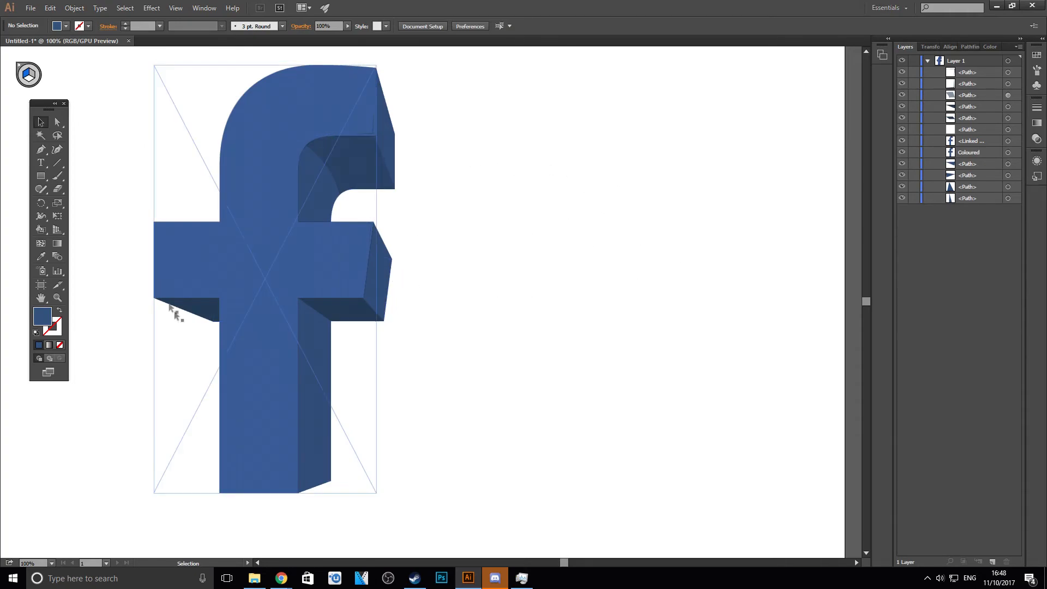
- Draw a thin, tapering L-shaped accent about 348 px tall along the stem's left and bottom front edges, and deselect it
scroll(157, 353, up, 1)
scroll(180, 377, down, 1)
key(p)
click(251, 246)
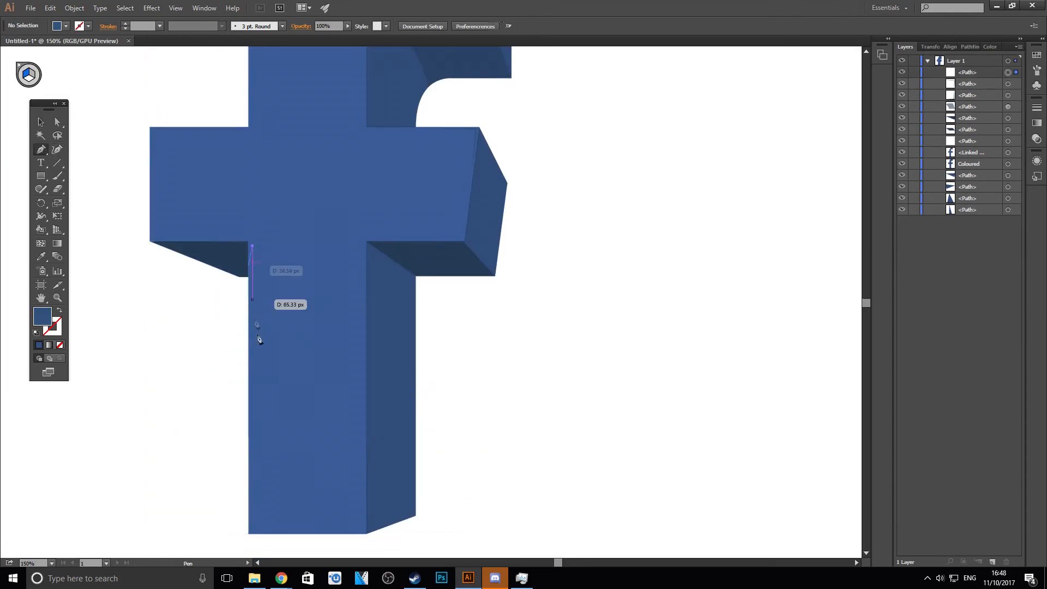
click(251, 531)
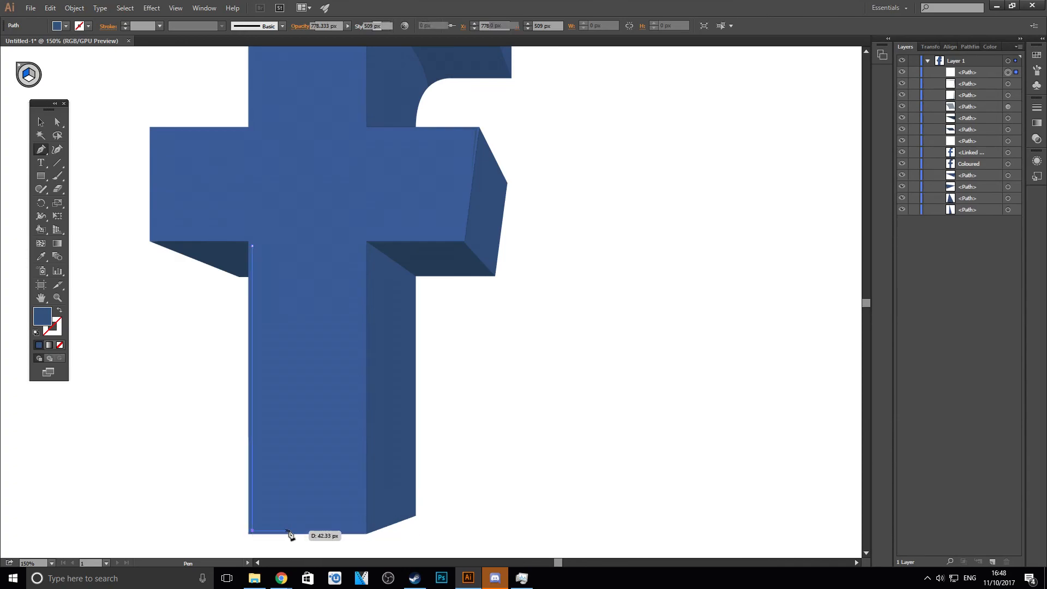
click(359, 531)
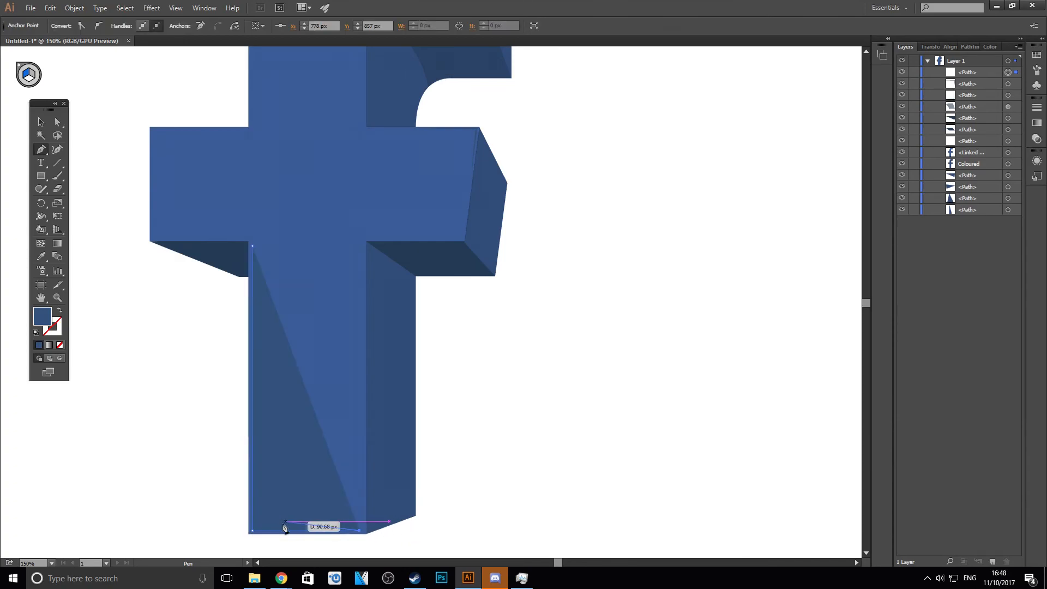
click(258, 525)
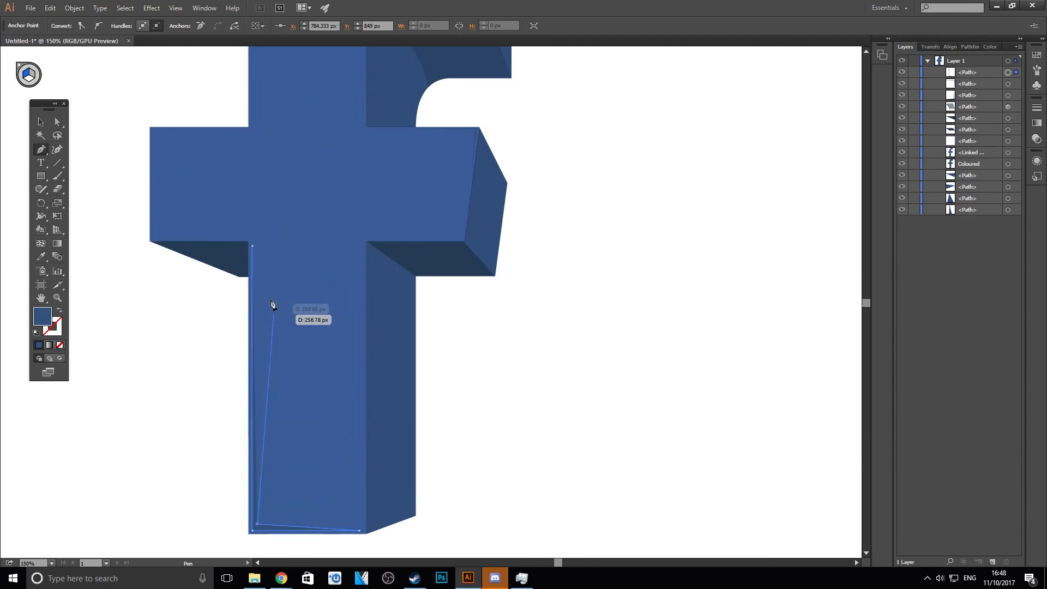
click(252, 248)
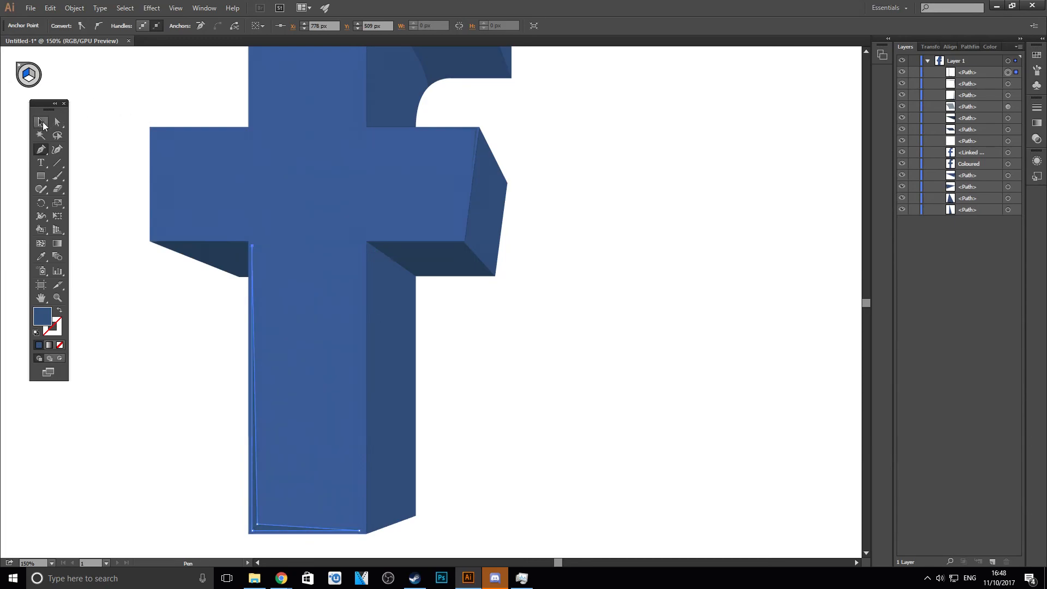
click(41, 122)
click(122, 135)
scroll(567, 322, down, 2)
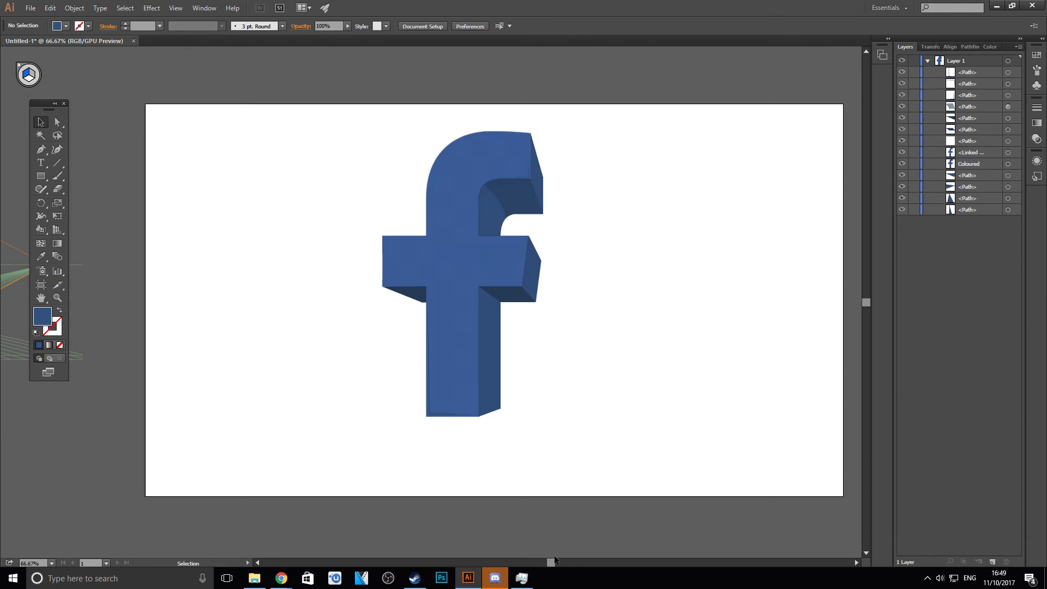